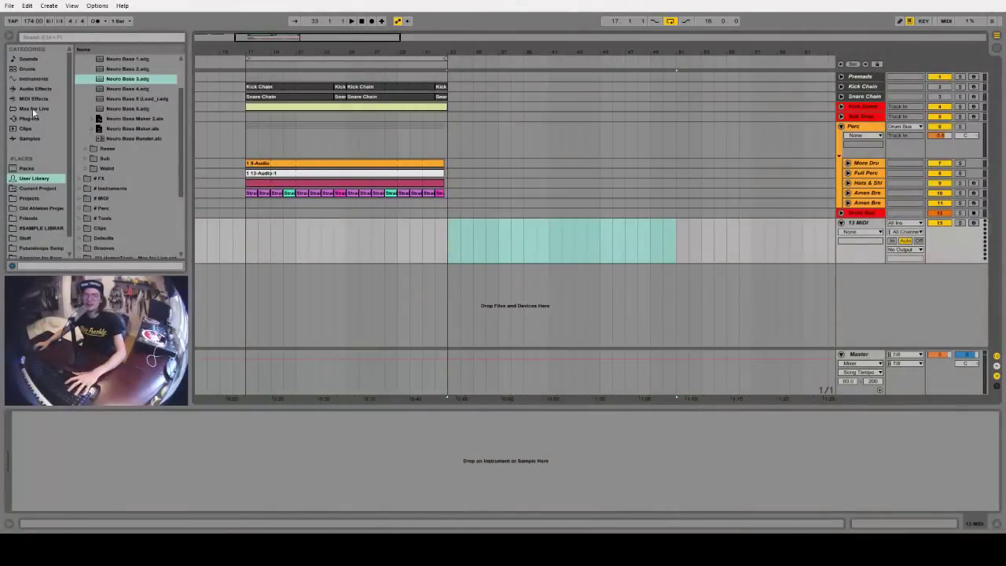
Load Operator from the Instruments list onto empty MIDI track 13.
{"action": "left_click", "coordinate": [37, 81]}
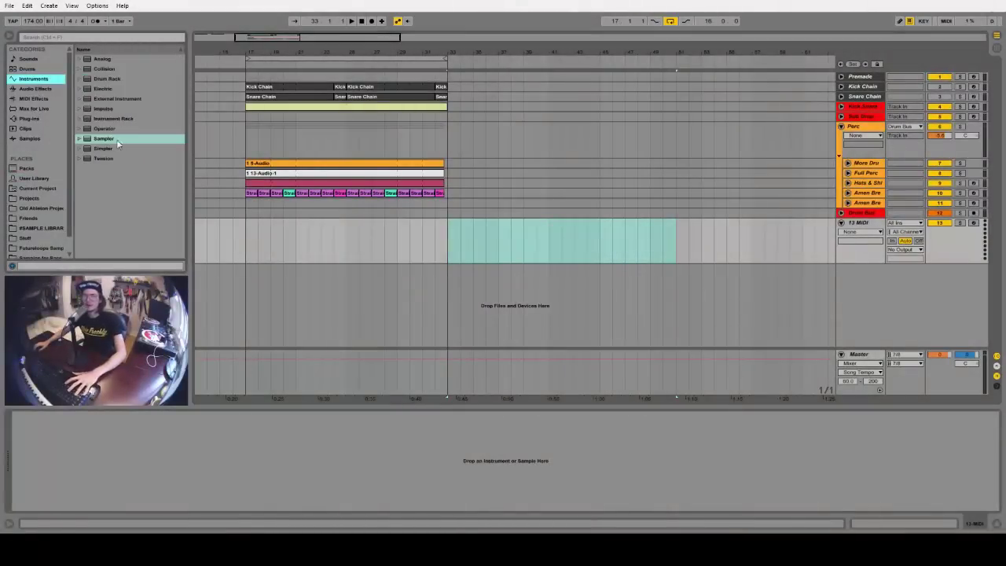
{"action": "left_click_drag", "start_coordinate": [104, 129], "coordinate": [481, 259]}
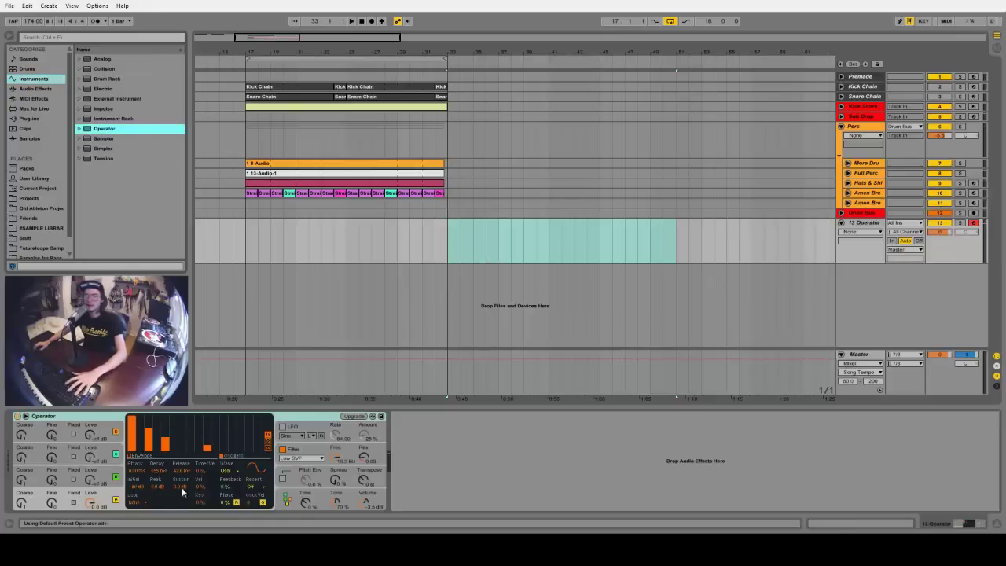
Switch Operator's oscillator waveforms to square types, with oscillator C on Square D, and adjust coarse tuning and level.
{"action": "left_click", "coordinate": [232, 472]}
{"action": "left_click", "coordinate": [236, 292]}
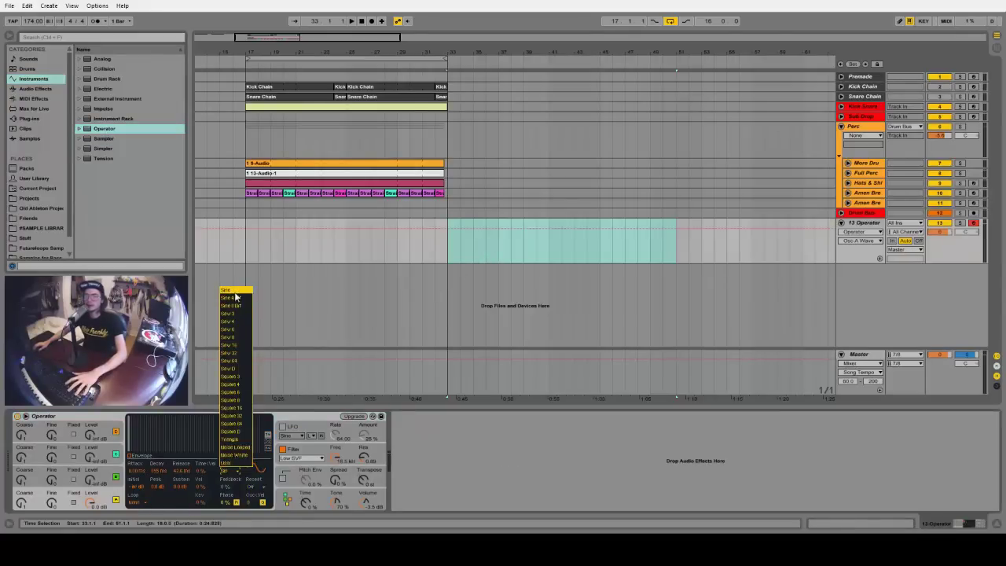
{"action": "left_click", "coordinate": [110, 475]}
{"action": "left_click", "coordinate": [237, 472]}
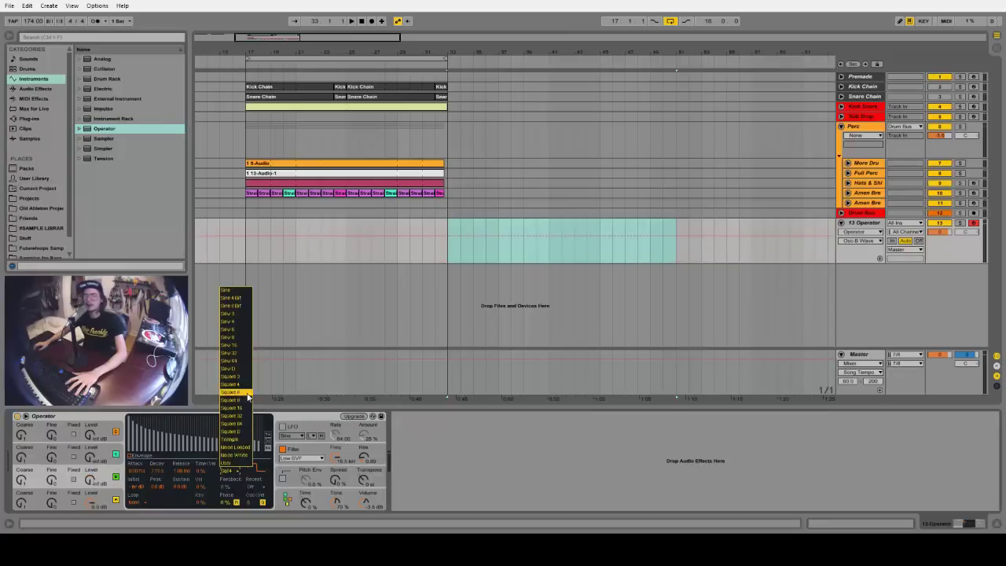
{"action": "left_click", "coordinate": [241, 433]}
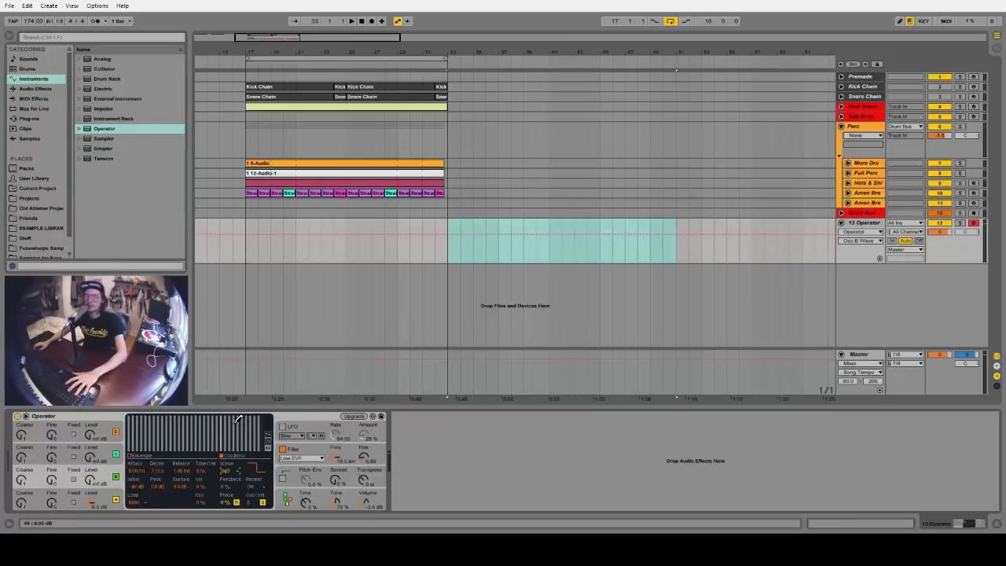
{"action": "left_click", "coordinate": [23, 480]}
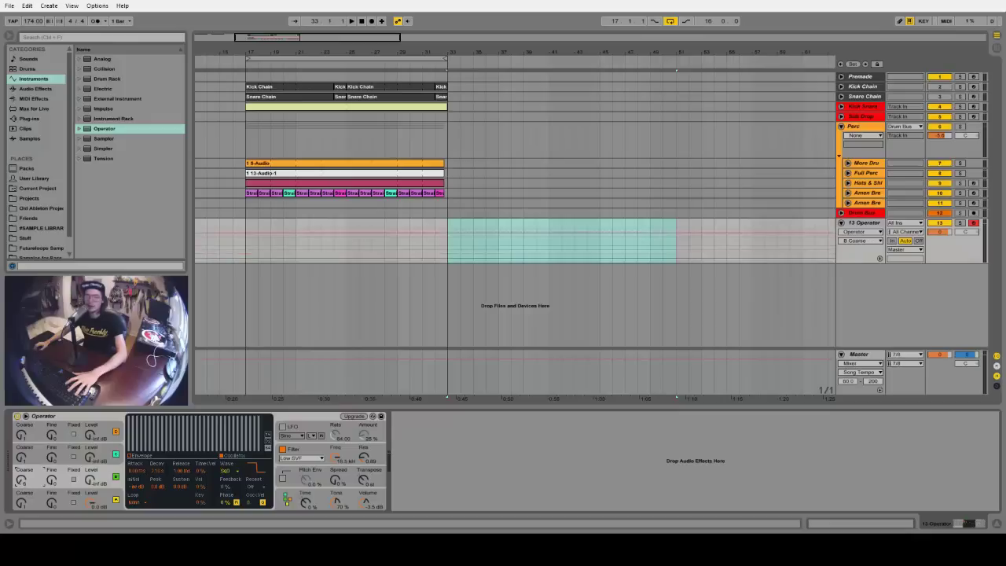
{"action": "left_click", "coordinate": [92, 480]}
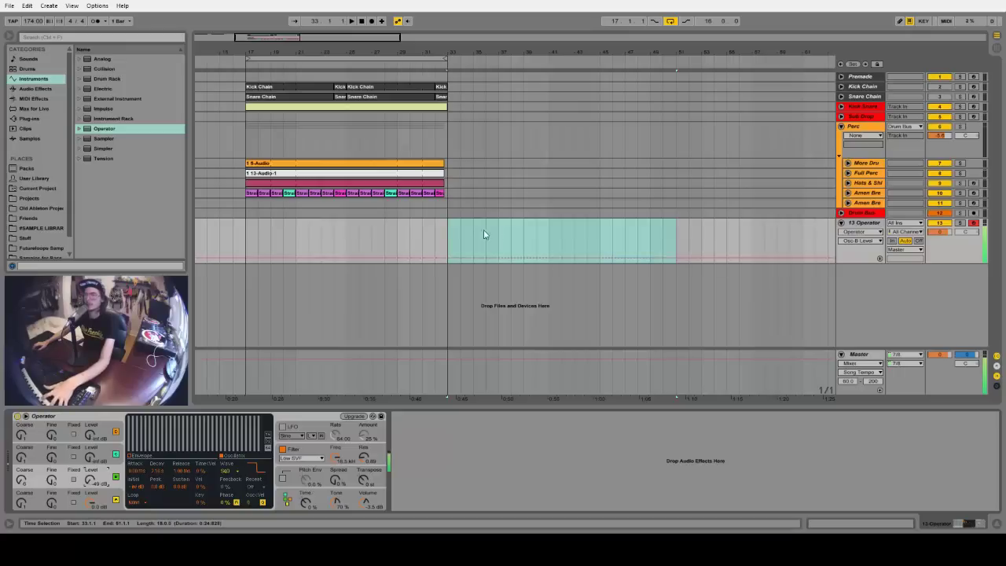
Insert an empty MIDI clip over bars 37–44 and draw one D0 note spanning the whole clip.
{"action": "left_click_drag", "start_coordinate": [498, 243], "coordinate": [587, 244]}
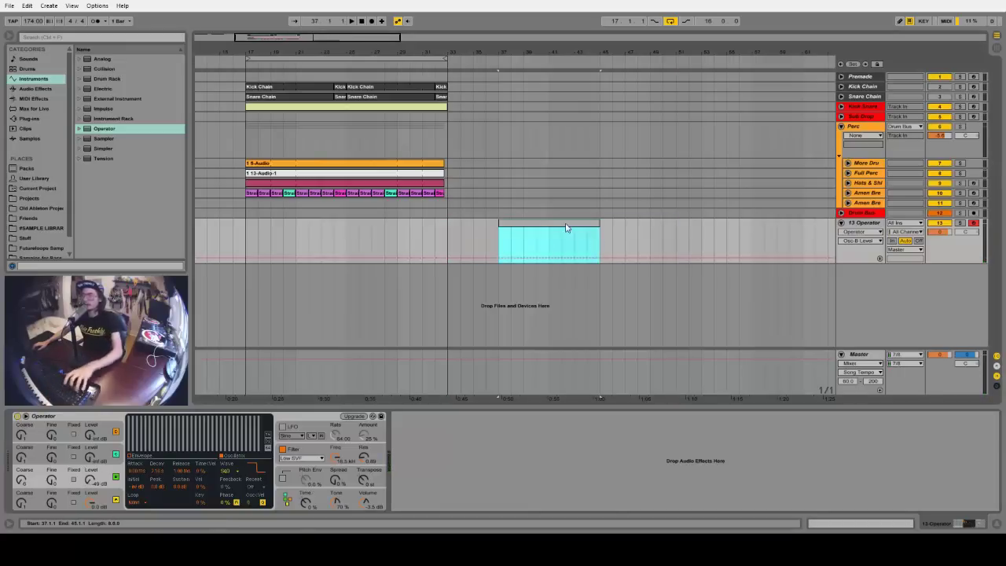
{"action": "key", "text": "ctrl+shift+m"}
{"action": "left_click_drag", "start_coordinate": [420, 408], "coordinate": [369, 270]}
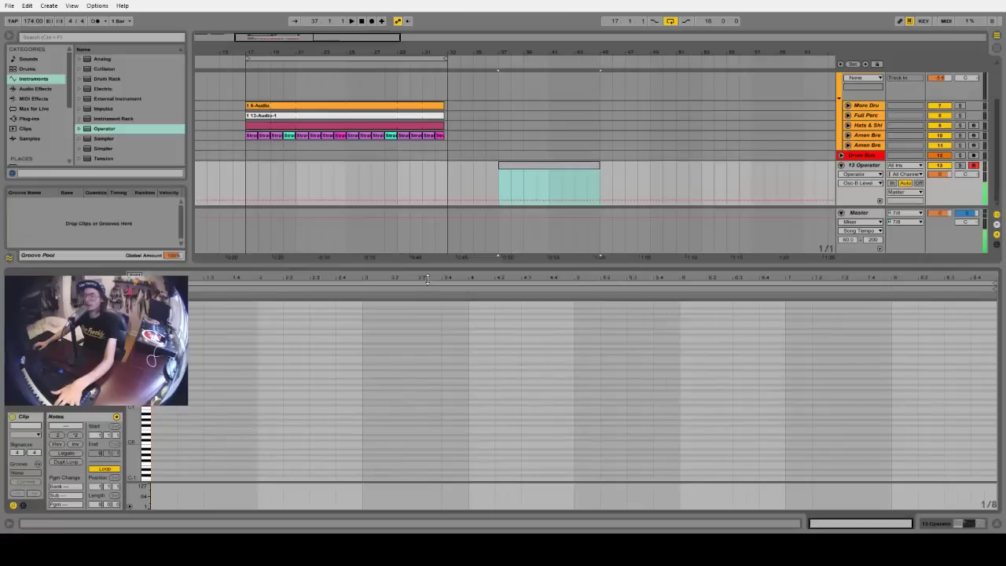
{"action": "left_click", "coordinate": [155, 405]}
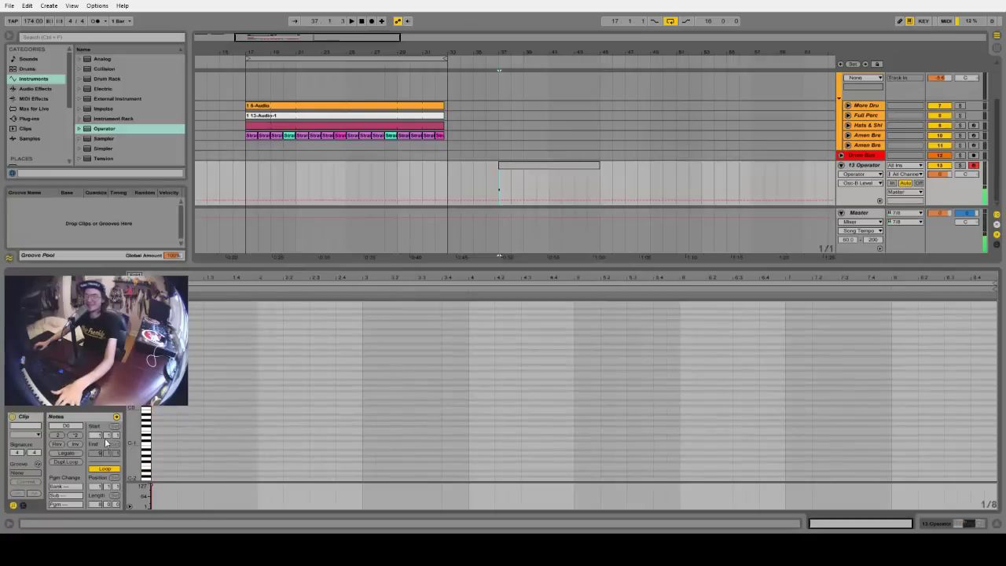
{"action": "left_click", "coordinate": [70, 454]}
{"action": "left_click_drag", "start_coordinate": [382, 265], "coordinate": [366, 407]}
Play the new clip from bar 37 and bring up the Operator device settings.
{"action": "left_click", "coordinate": [547, 225]}
{"action": "key", "text": "space"}
{"action": "left_click", "coordinate": [860, 224]}
{"action": "left_click", "coordinate": [860, 224]}
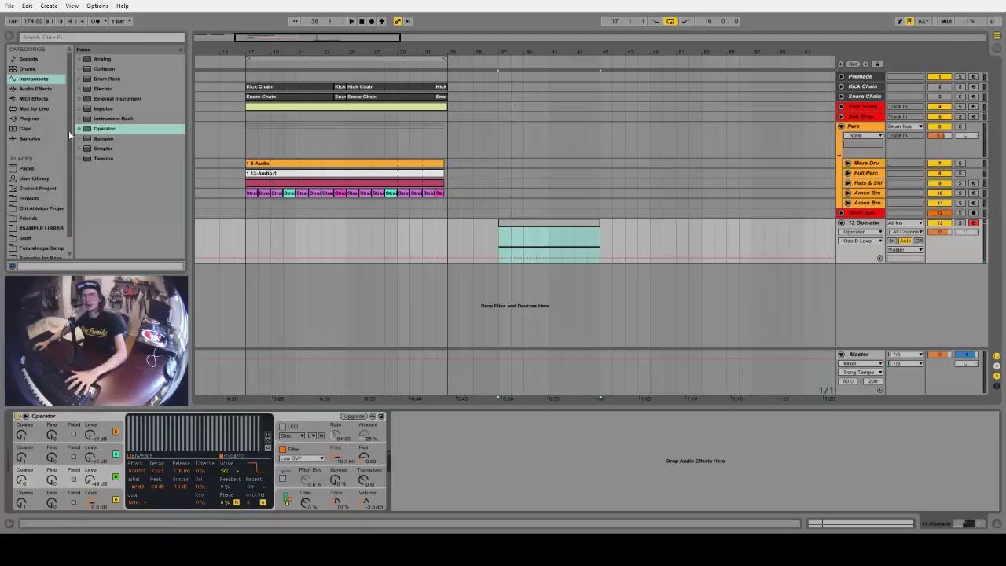
List the audio effects in the browser and switch off Operator's filter.
{"action": "left_click", "coordinate": [35, 89]}
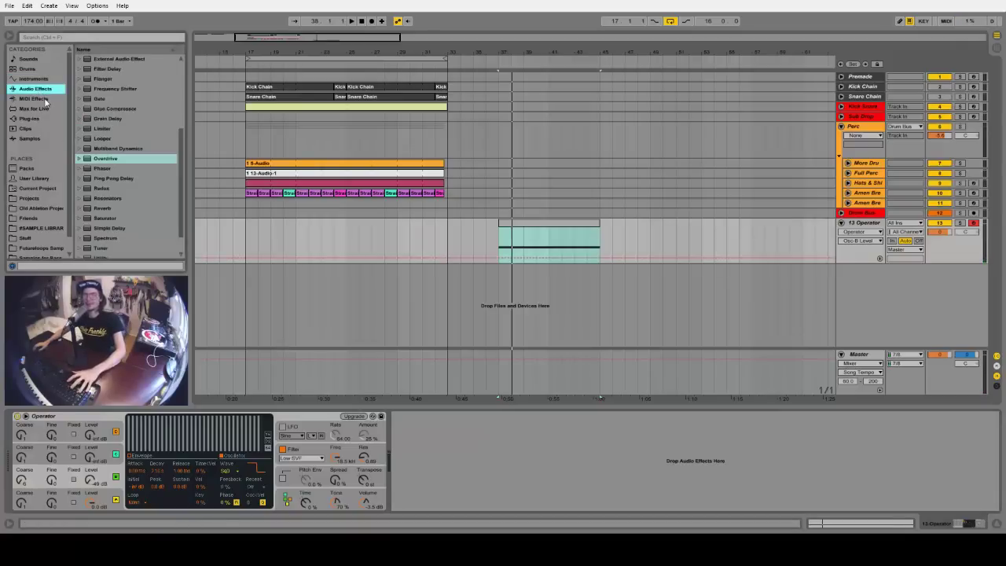
{"action": "scroll", "coordinate": [102, 157], "scroll_direction": "up", "scroll_amount": 5}
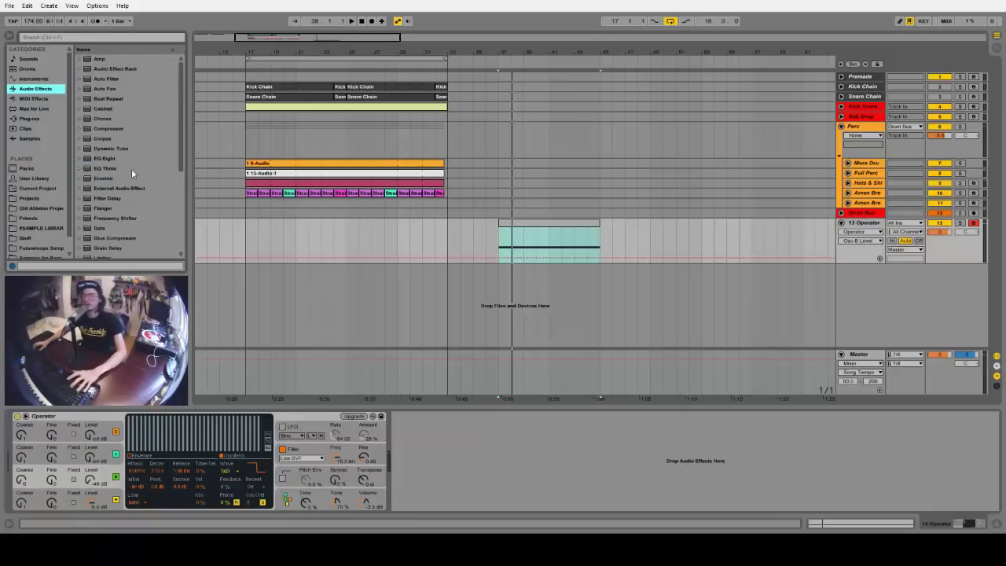
{"action": "left_click", "coordinate": [284, 450]}
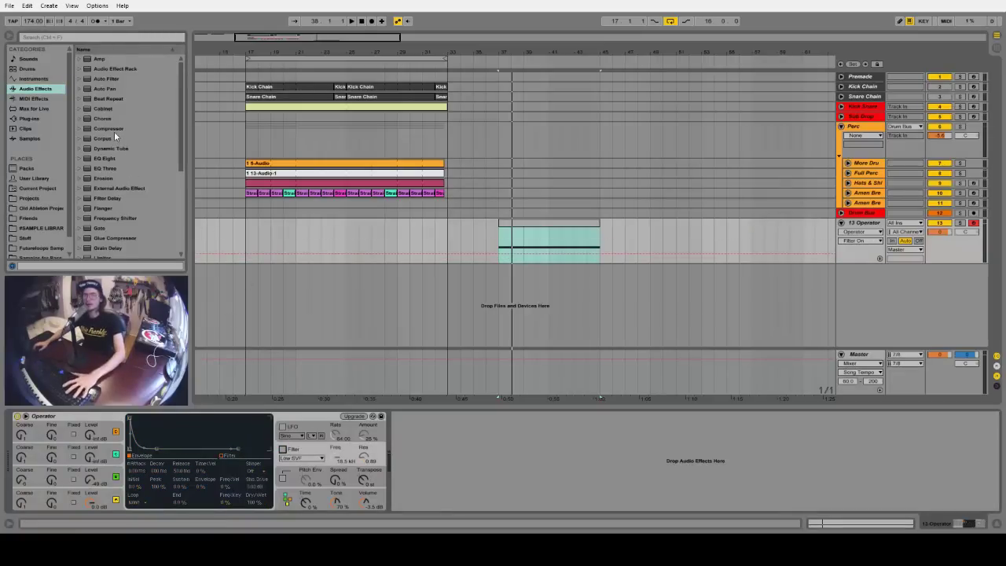
Add a Limiter after Operator and insert a Saturator before the Limiter.
{"action": "scroll", "coordinate": [118, 157], "scroll_direction": "down", "scroll_amount": 5}
{"action": "left_click", "coordinate": [126, 175]}
{"action": "scroll", "coordinate": [124, 177], "scroll_direction": "down", "scroll_amount": 3}
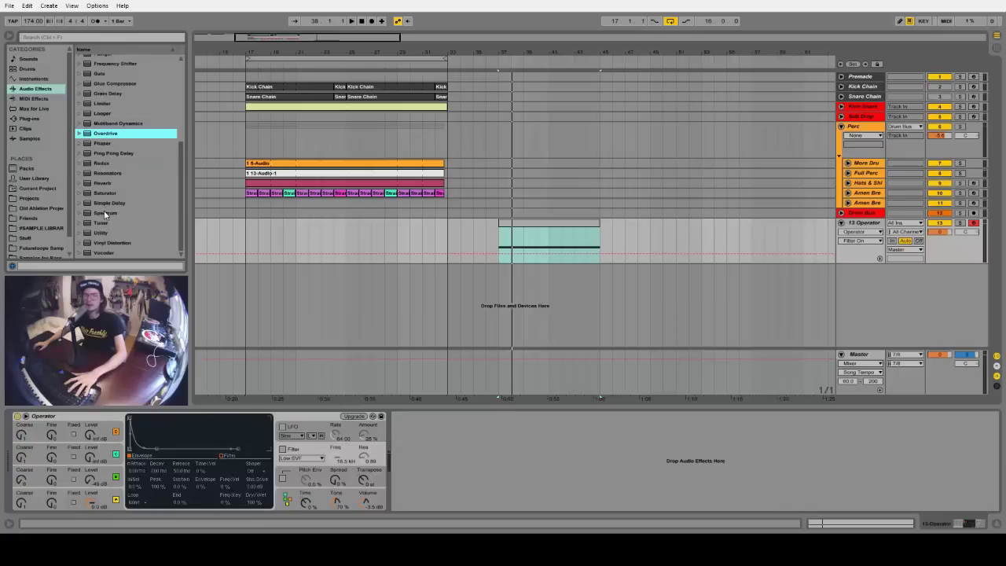
{"action": "left_click_drag", "start_coordinate": [102, 104], "coordinate": [365, 403]}
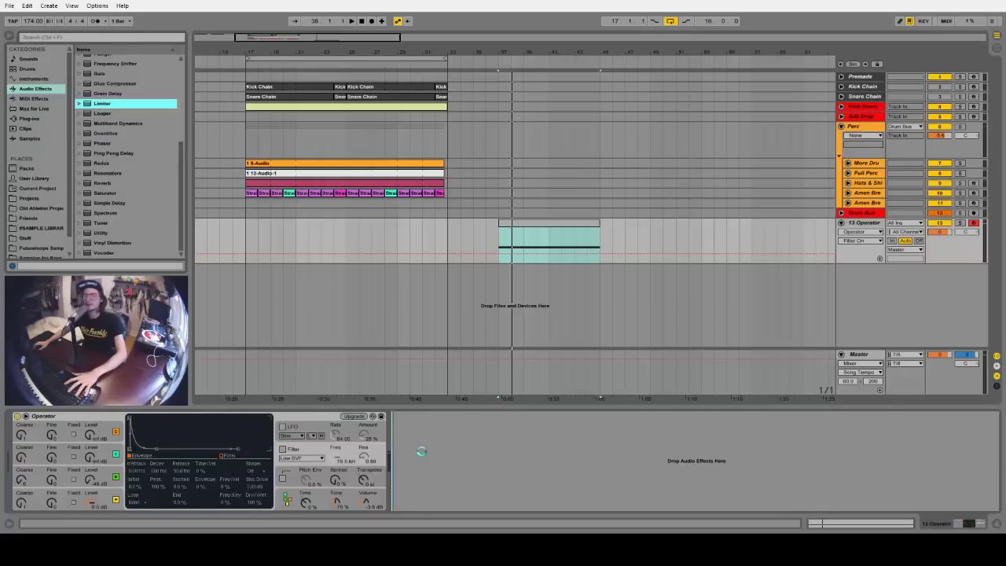
{"action": "left_click_drag", "start_coordinate": [424, 451], "coordinate": [439, 445]}
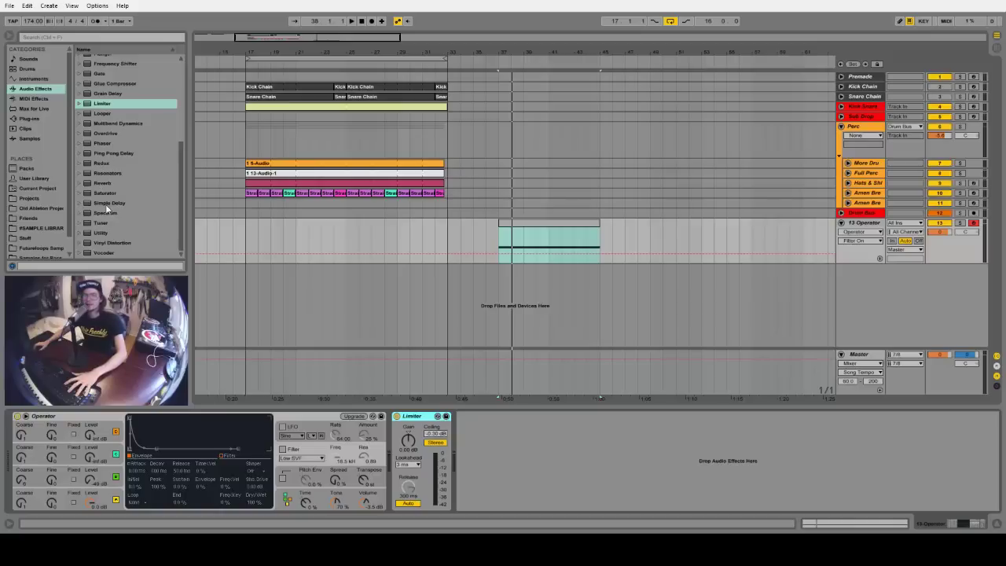
{"action": "left_click_drag", "start_coordinate": [104, 192], "coordinate": [430, 446]}
Set the Saturator to Waveshaper with about 13.9 dB drive, adjusting base and depth during playback.
{"action": "left_click", "coordinate": [434, 469]}
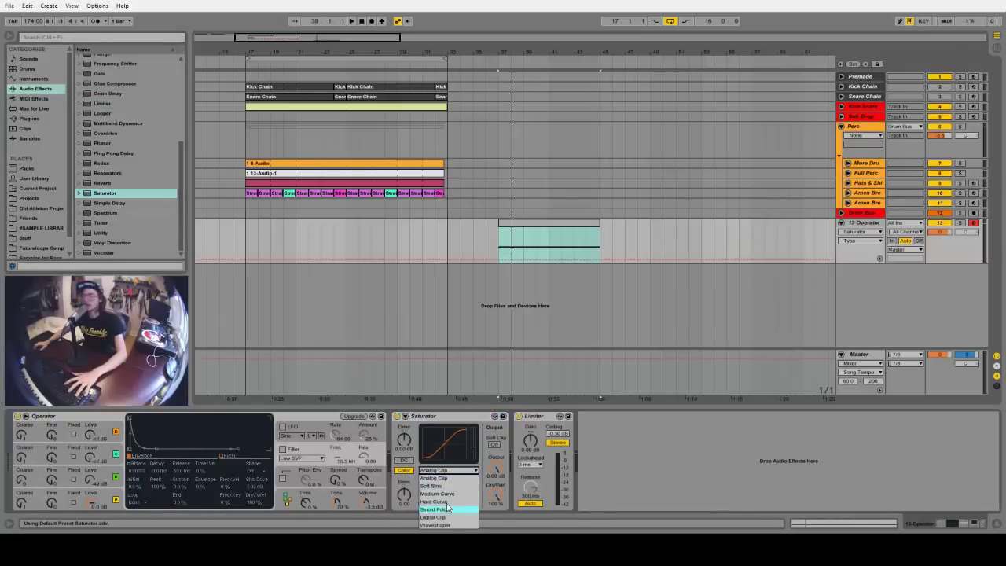
{"action": "left_click", "coordinate": [436, 526]}
{"action": "key", "text": "space"}
{"action": "left_click_drag", "start_coordinate": [404, 439], "coordinate": [404, 424]}
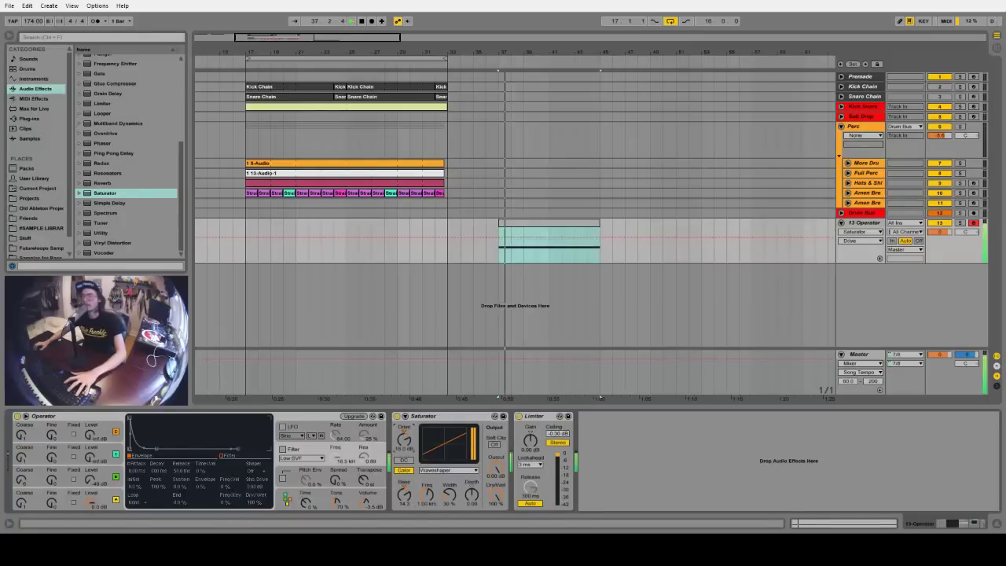
{"action": "left_click_drag", "start_coordinate": [403, 493], "coordinate": [404, 496]}
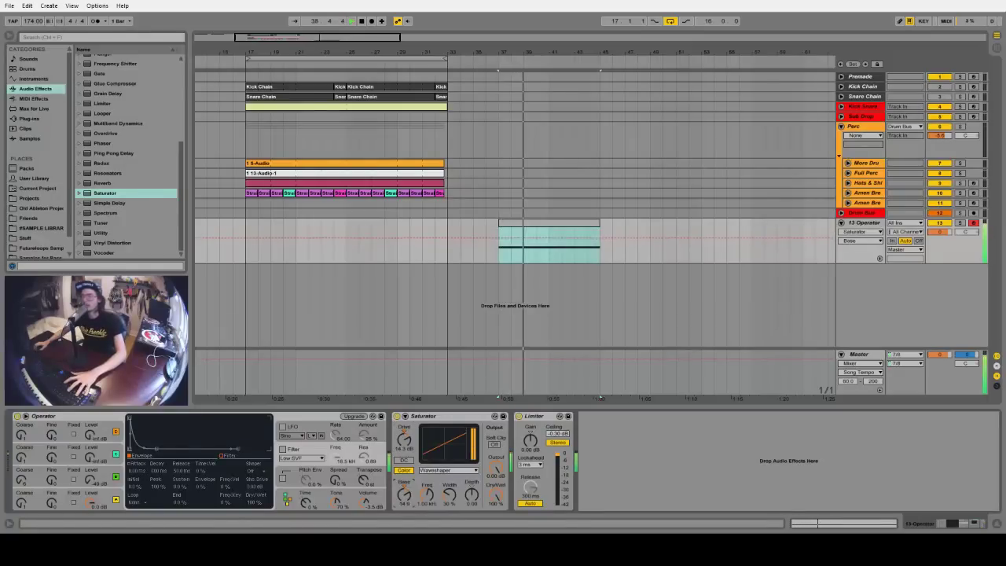
{"action": "left_click_drag", "start_coordinate": [471, 493], "coordinate": [472, 487]}
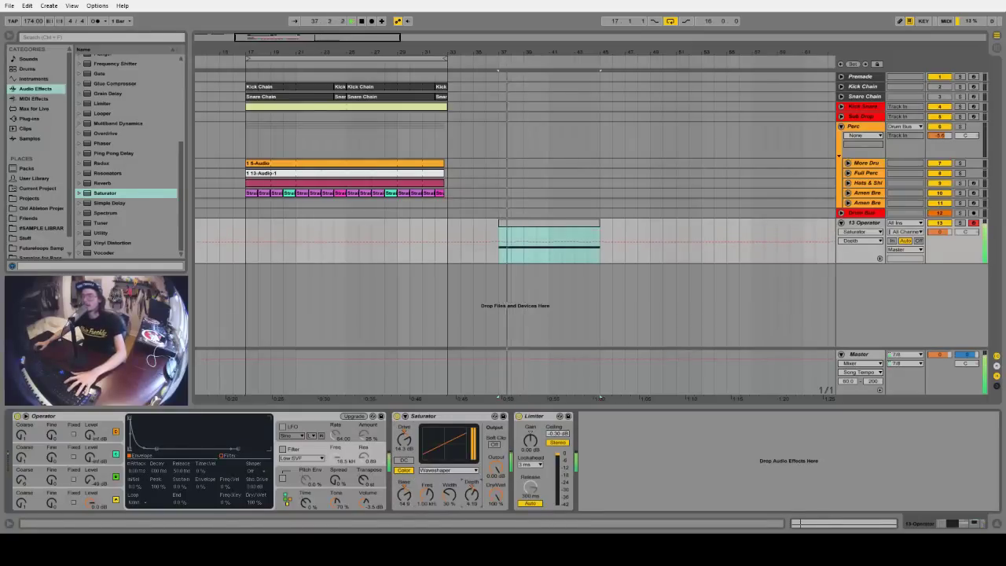
{"action": "key", "text": "space"}
Insert an Amp between the Saturator and the Limiter.
{"action": "scroll", "coordinate": [129, 147], "scroll_direction": "up", "scroll_amount": 5}
{"action": "left_click", "coordinate": [100, 60]}
{"action": "left_click_drag", "start_coordinate": [99, 60], "coordinate": [511, 421]}
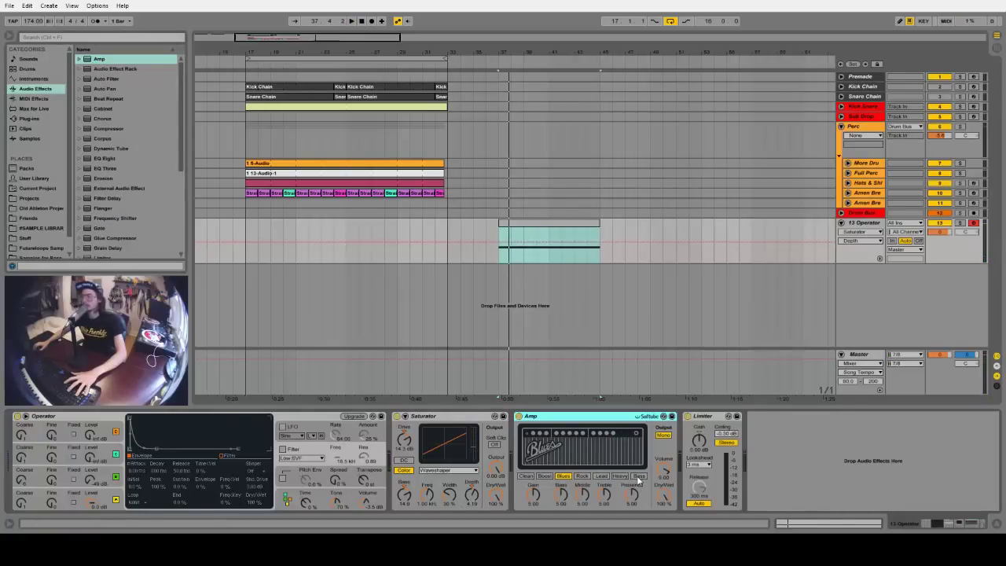
Set the Amp to Bass model, Dual output, a bit more gain, full treble and cut mids, then add Auto Filter after it.
{"action": "left_click", "coordinate": [638, 477]}
{"action": "left_click", "coordinate": [663, 435]}
{"action": "left_click_drag", "start_coordinate": [533, 493], "coordinate": [561, 476]}
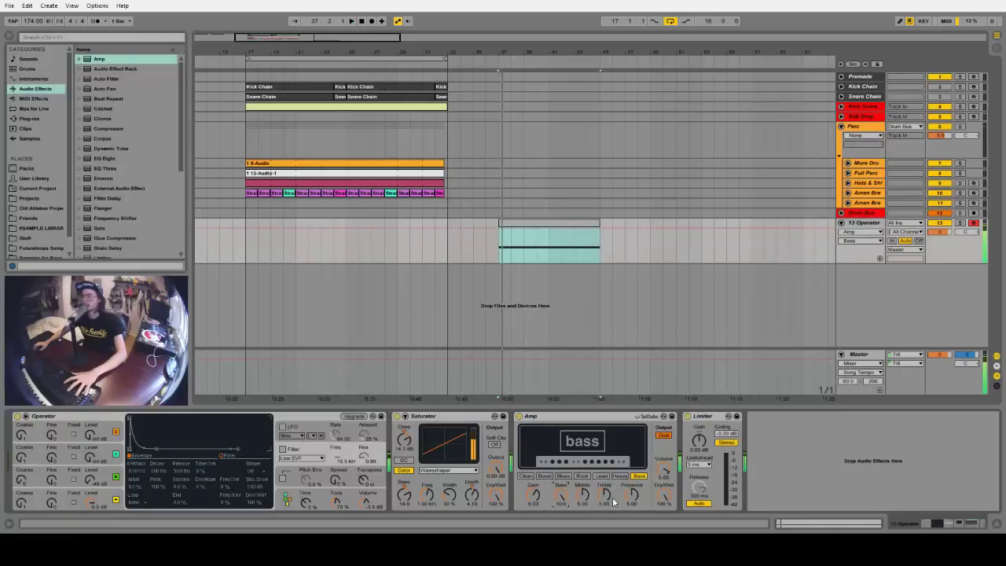
{"action": "left_click_drag", "start_coordinate": [612, 500], "coordinate": [604, 456]}
{"action": "left_click_drag", "start_coordinate": [582, 495], "coordinate": [582, 535]}
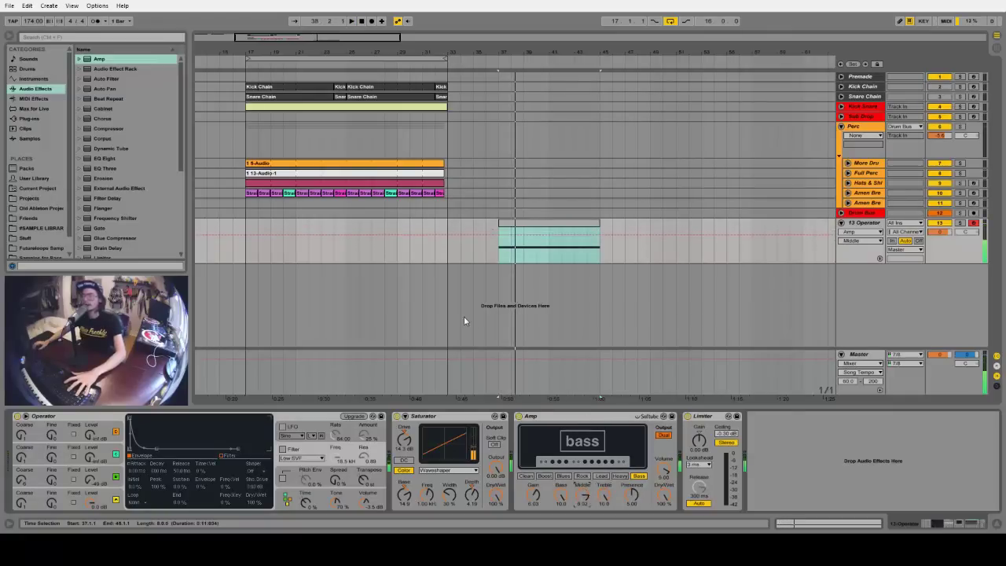
{"action": "key", "text": "space"}
{"action": "key", "text": "space"}
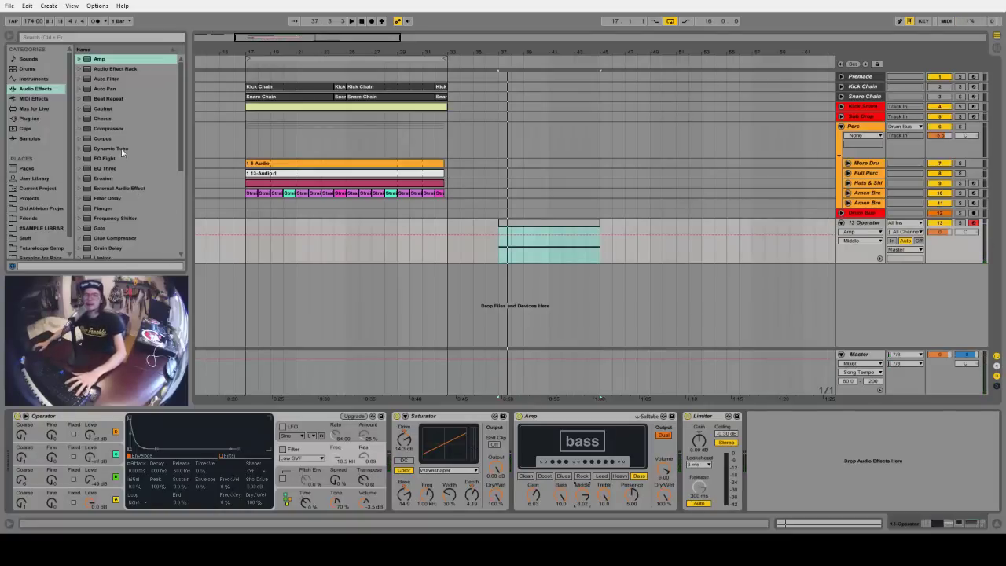
{"action": "mouse_move", "coordinate": [110, 81]}
{"action": "left_mouse_down"}
{"action": "mouse_move", "coordinate": [649, 460]}
{"action": "mouse_move", "coordinate": [717, 461]}
{"action": "left_mouse_up"}
Make the Auto Filter a bandpass at 48.4 Hz with more resonance and play it.
{"action": "left_click", "coordinate": [742, 485]}
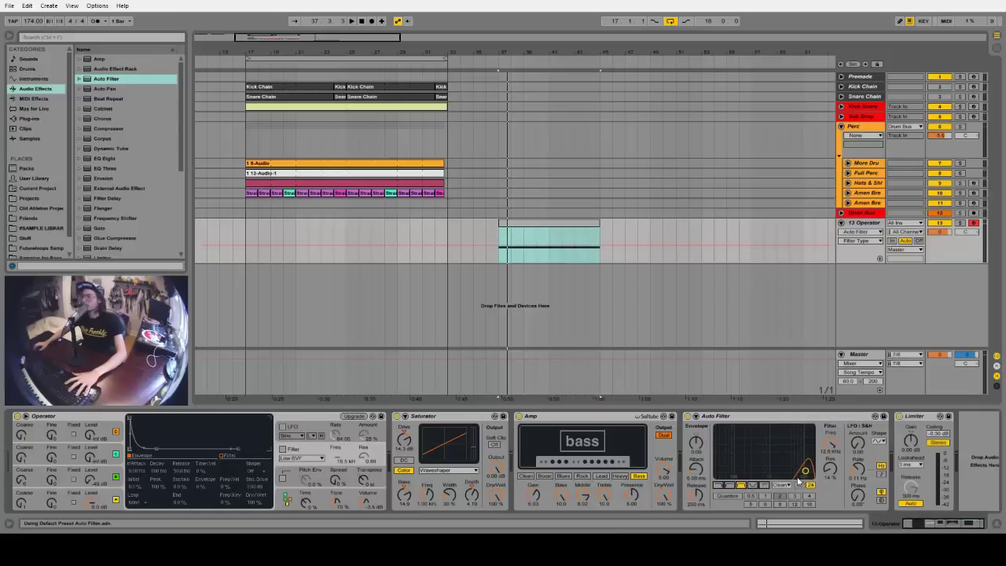
{"action": "left_click_drag", "start_coordinate": [806, 471], "coordinate": [737, 454]}
{"action": "key", "text": "space"}
Widen Operator's Spread to 68 %.
{"action": "scroll", "coordinate": [127, 165], "scroll_direction": "down", "scroll_amount": 1}
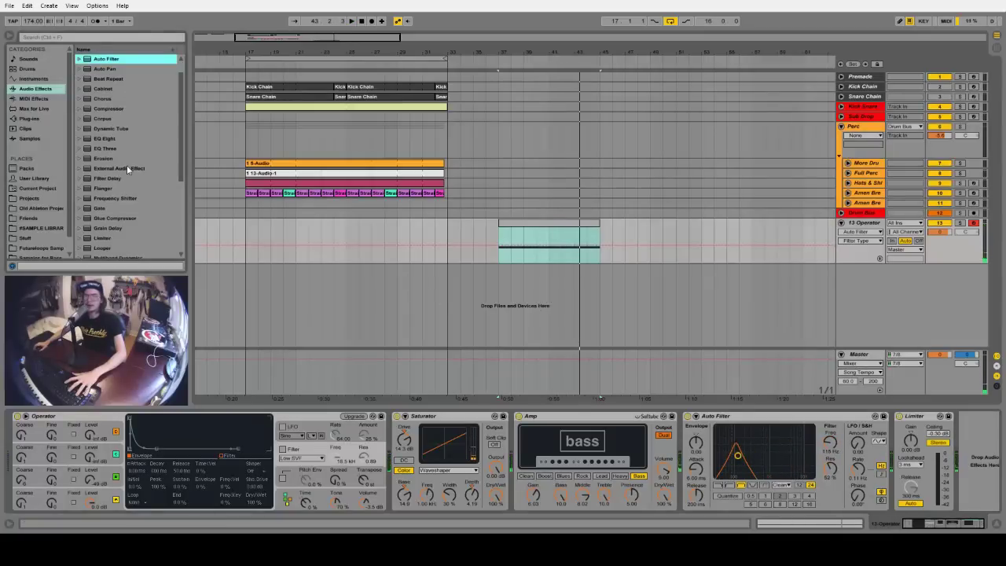
{"action": "scroll", "coordinate": [126, 165], "scroll_direction": "up", "scroll_amount": 1}
{"action": "left_click_drag", "start_coordinate": [336, 480], "coordinate": [336, 469]}
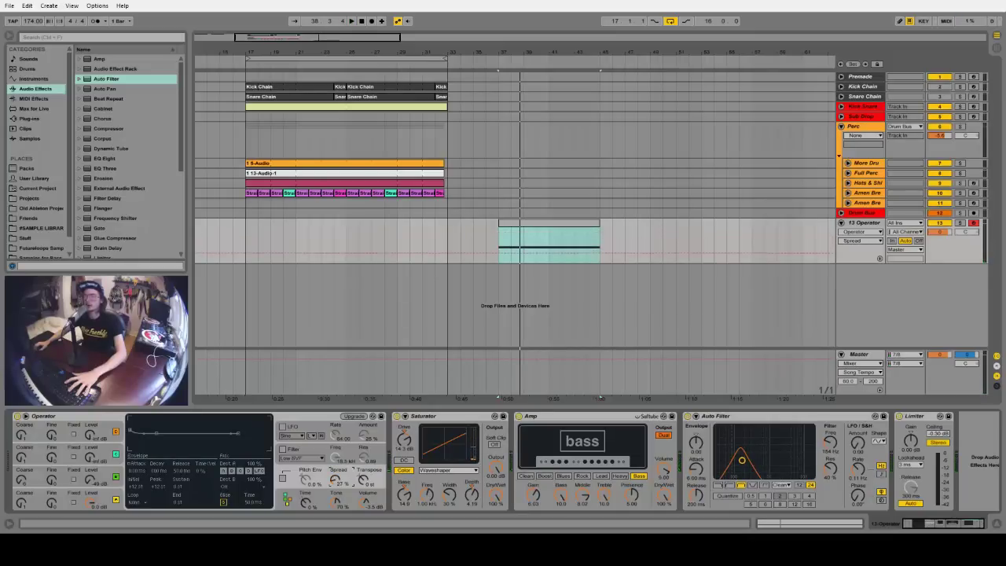
Insert a Reverb between the Amp and Auto Filter and shorten its decay to 590 ms.
{"action": "scroll", "coordinate": [150, 203], "scroll_direction": "down", "scroll_amount": 4}
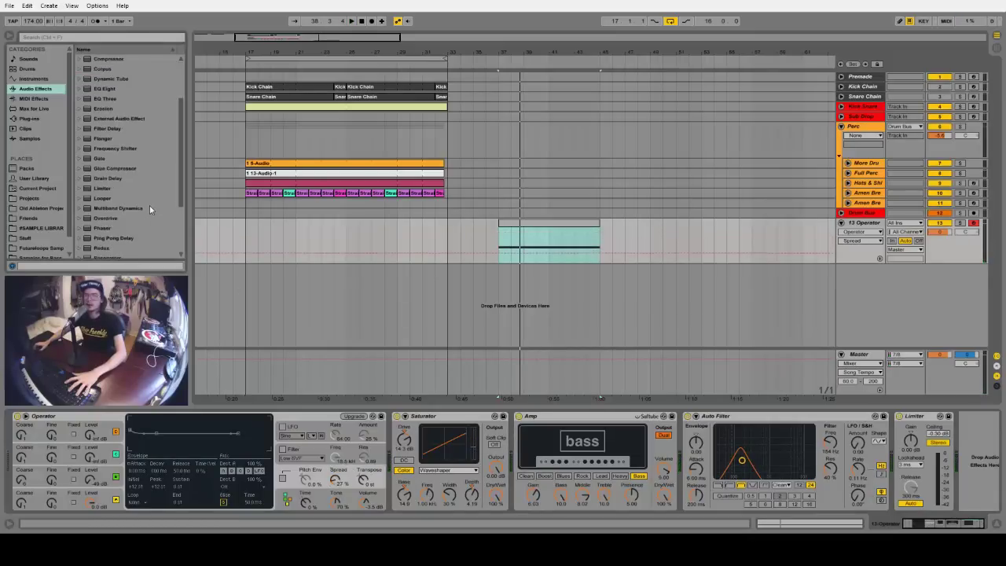
{"action": "left_click", "coordinate": [148, 218]}
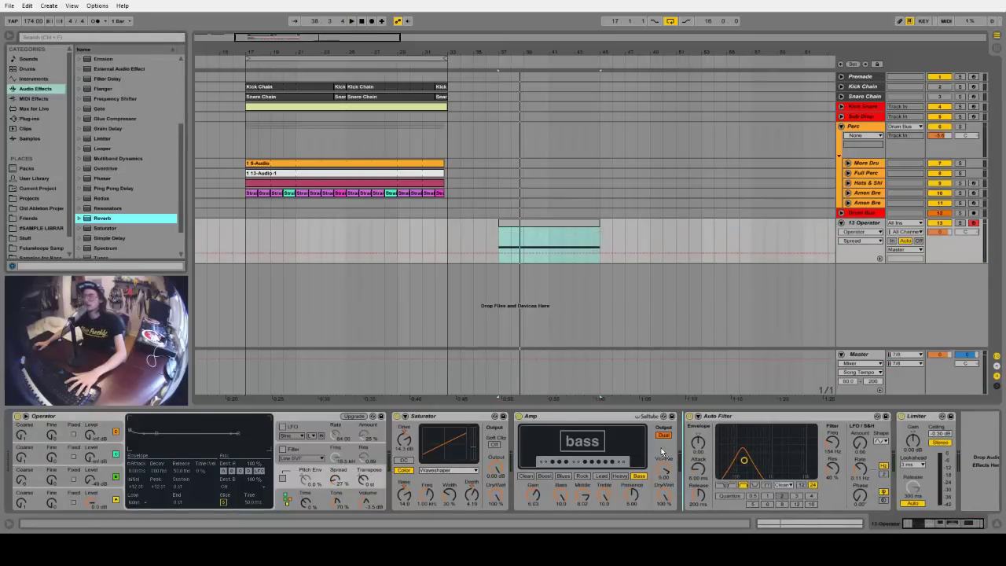
{"action": "left_click_drag", "start_coordinate": [689, 425], "coordinate": [691, 428]}
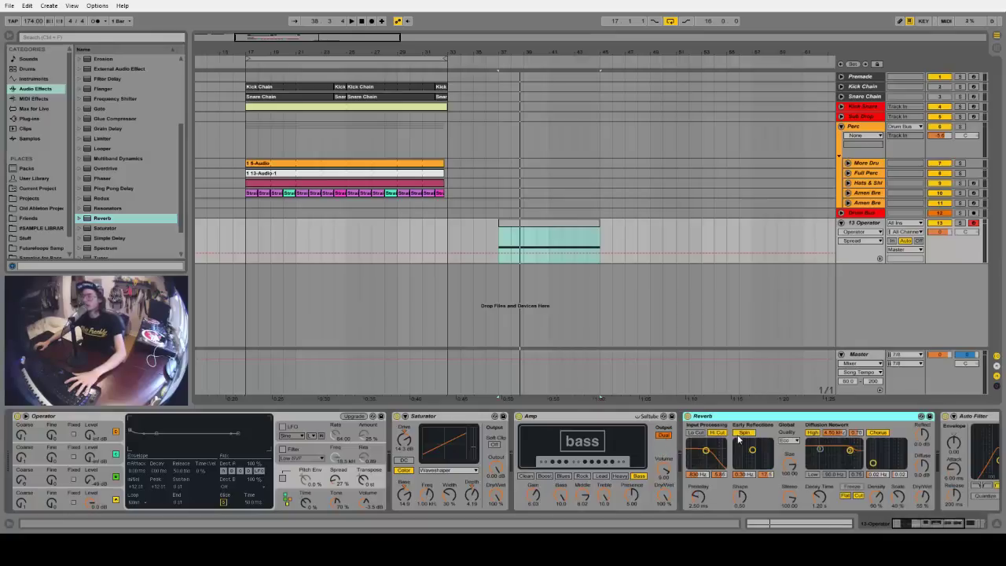
{"action": "left_click", "coordinate": [911, 524]}
{"action": "left_click_drag", "start_coordinate": [671, 495], "coordinate": [672, 515]}
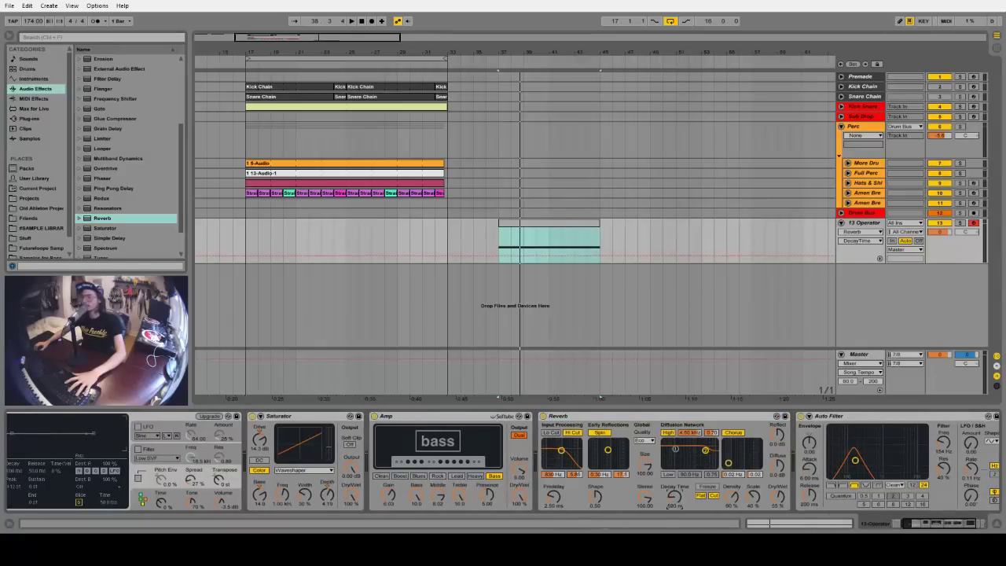
Enable the Reverb's Lo Cut, raise its frequency, set Dry/Wet to about 23%, and audition it.
{"action": "left_click", "coordinate": [554, 432]}
{"action": "left_click_drag", "start_coordinate": [560, 451], "coordinate": [568, 448]}
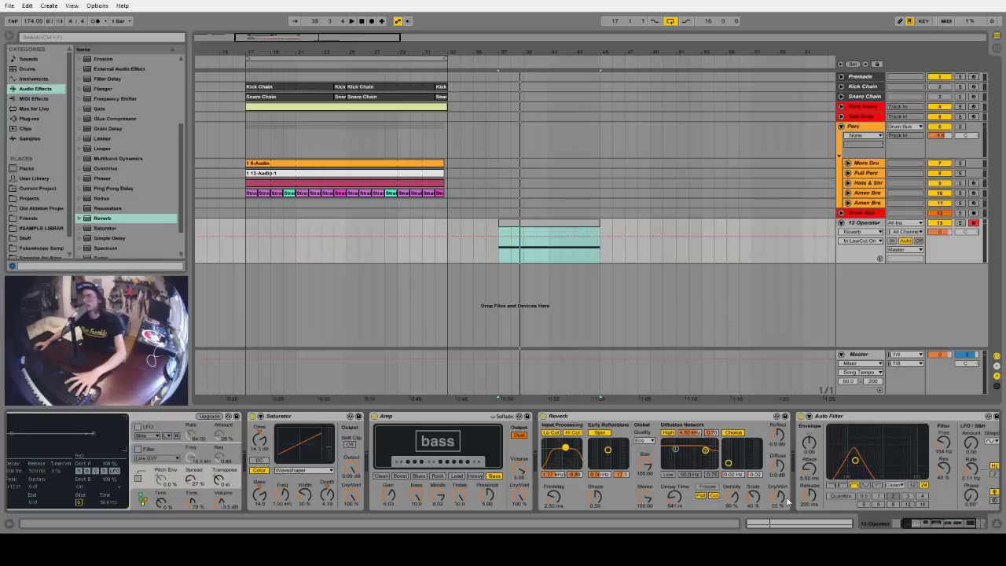
{"action": "left_click_drag", "start_coordinate": [777, 496], "coordinate": [778, 518]}
{"action": "key", "text": "space"}
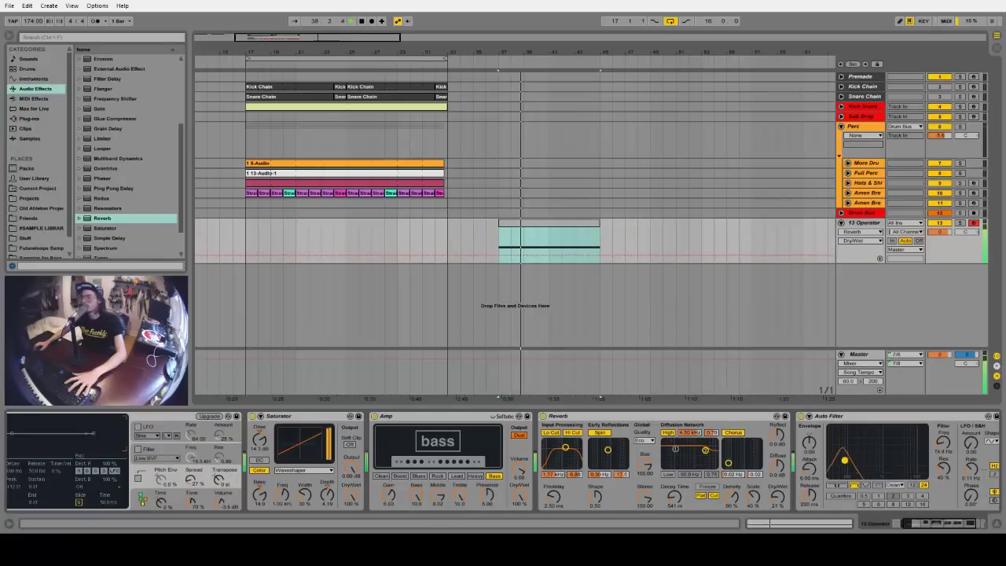
{"action": "key", "text": "space"}
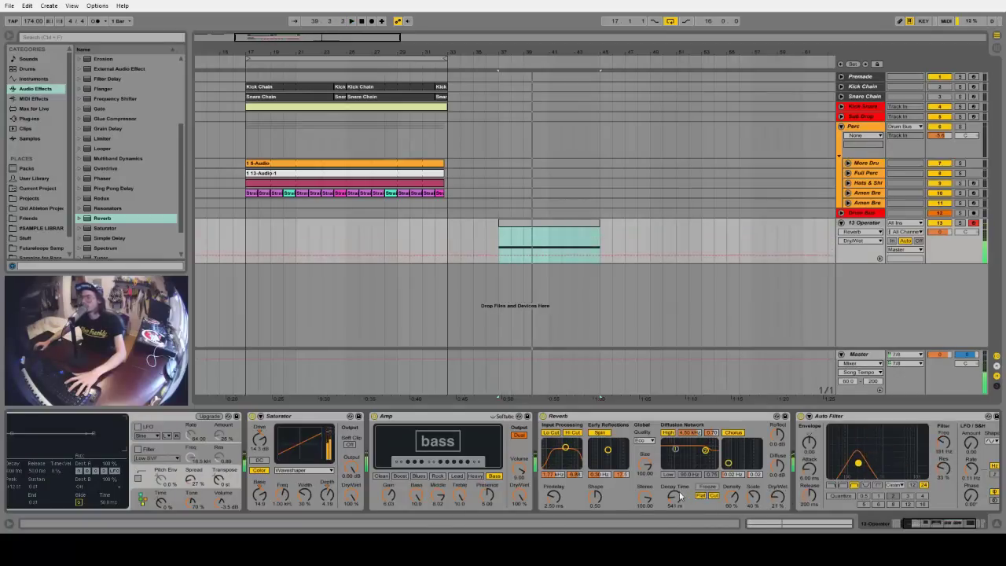
{"action": "key", "text": "space"}
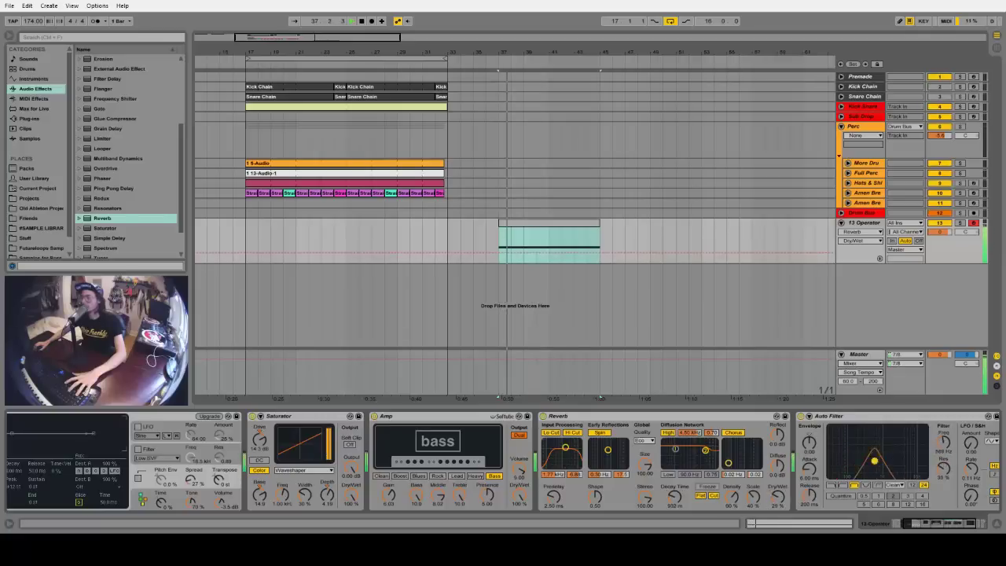
{"action": "key", "text": "space"}
{"action": "left_click", "coordinate": [925, 524]}
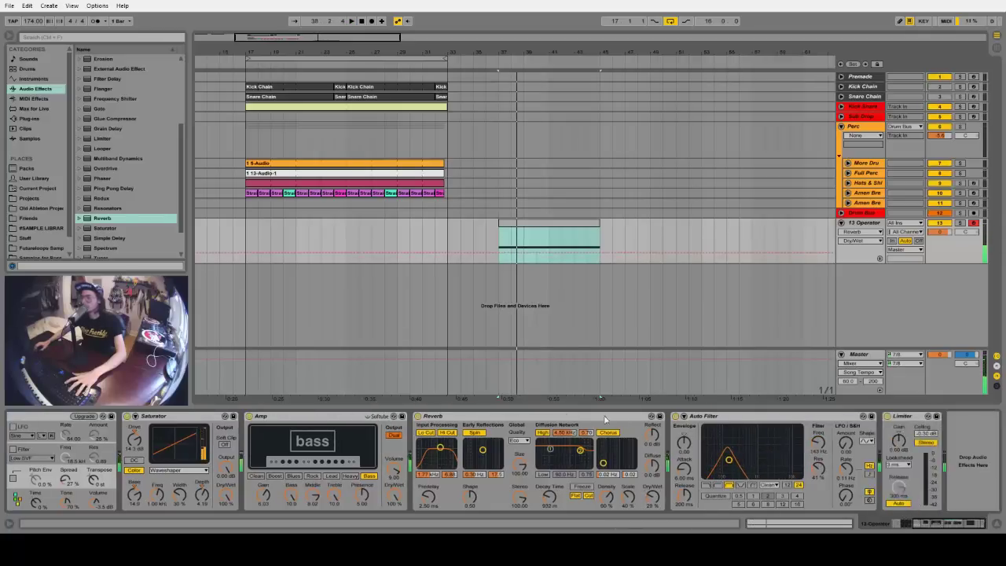
Move the Reverb after the Auto Filter, shorten its decay to about 590 ms, and raise the filter's cutoff and resonance.
{"action": "left_click", "coordinate": [574, 417]}
{"action": "left_click_drag", "start_coordinate": [739, 462], "coordinate": [743, 463]}
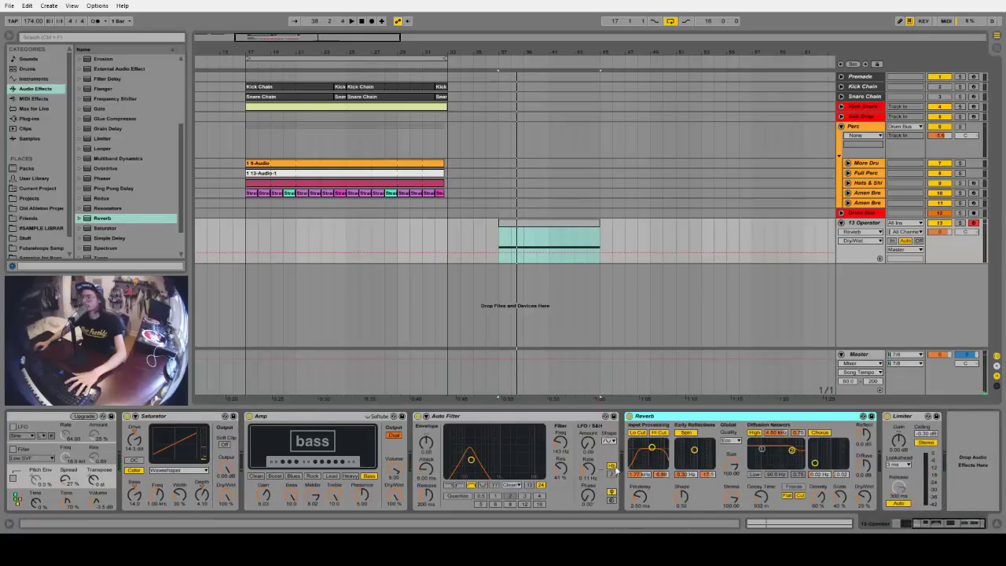
{"action": "key", "text": "space"}
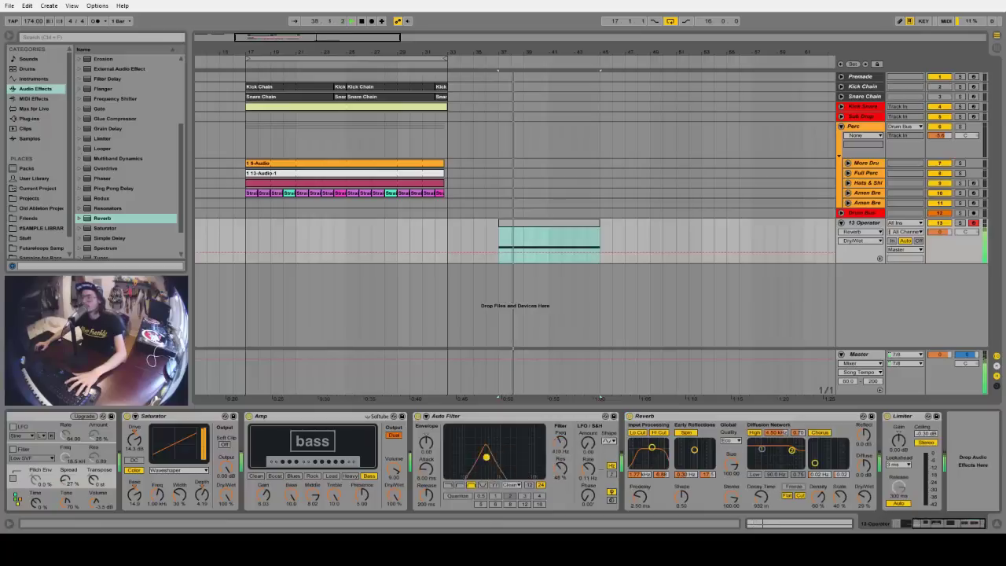
{"action": "left_click_drag", "start_coordinate": [759, 495], "coordinate": [760, 515]}
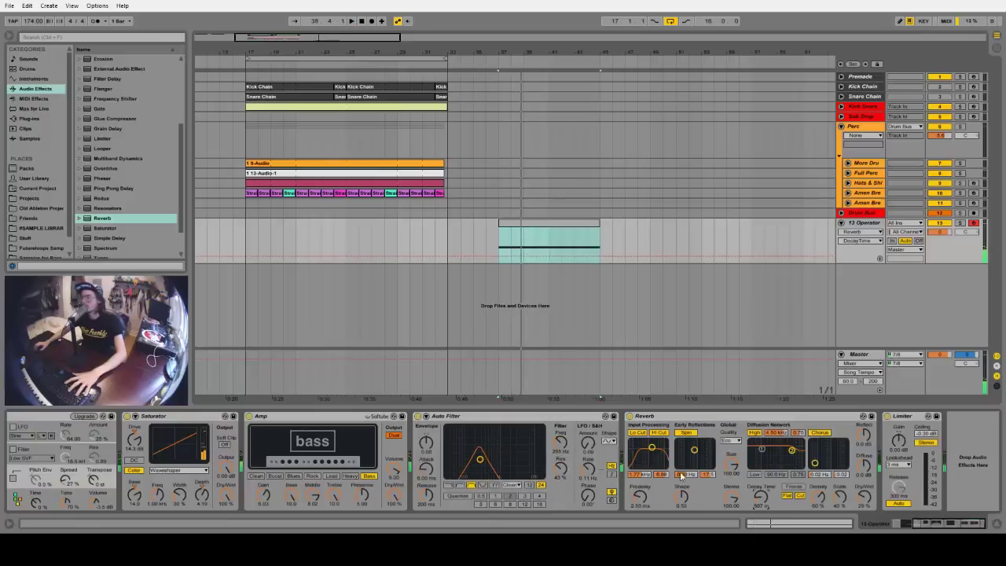
{"action": "mouse_move", "coordinate": [479, 458]}
{"action": "left_mouse_down"}
{"action": "mouse_move", "coordinate": [470, 454]}
{"action": "mouse_move", "coordinate": [486, 448]}
{"action": "mouse_move", "coordinate": [467, 457]}
{"action": "left_mouse_up"}
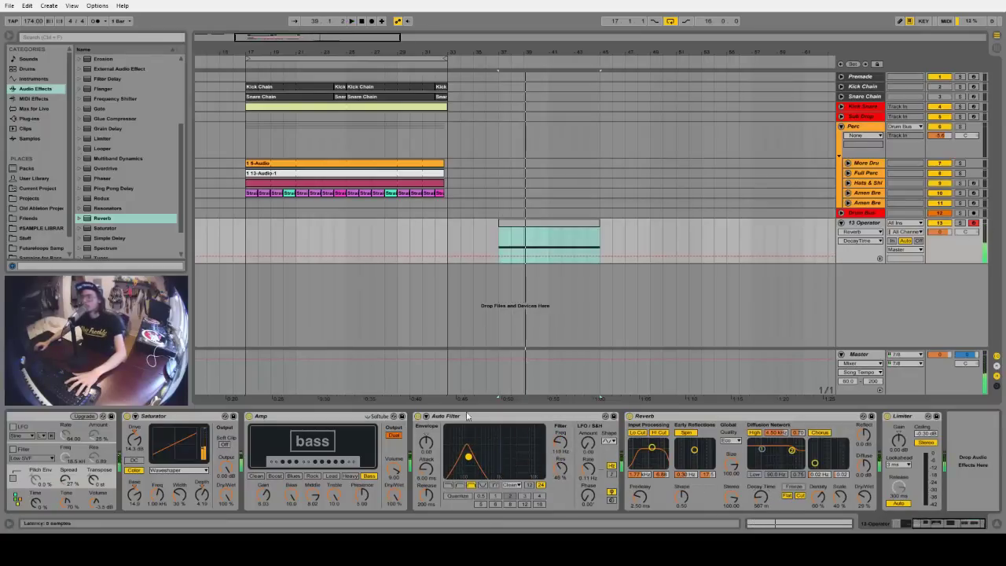
Collapse the Amp and Saturator devices and bring Overdrive from the effects list into the chain.
{"action": "double_click", "coordinate": [315, 416]}
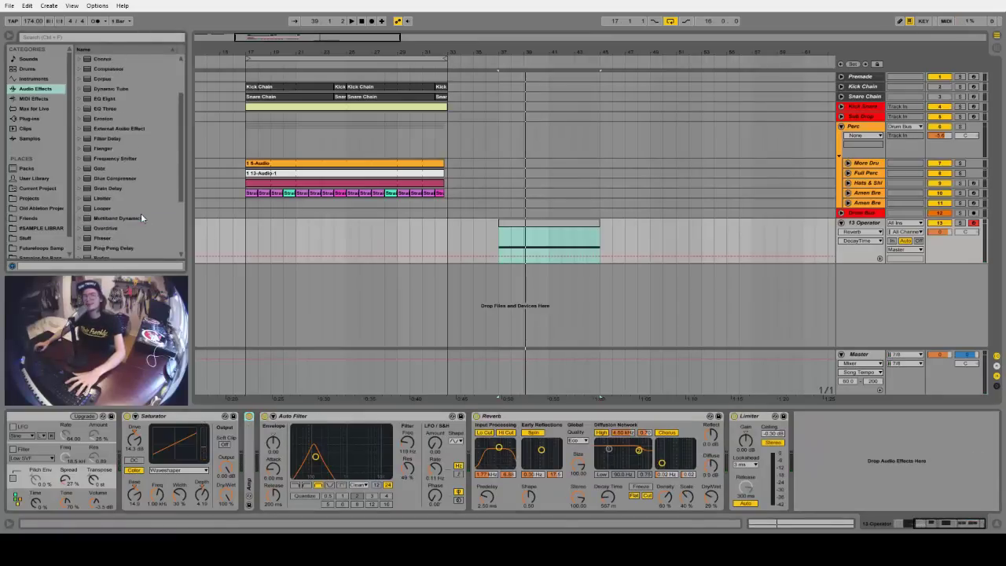
{"action": "scroll", "coordinate": [141, 212], "scroll_direction": "up", "scroll_amount": 5}
{"action": "double_click", "coordinate": [190, 417]}
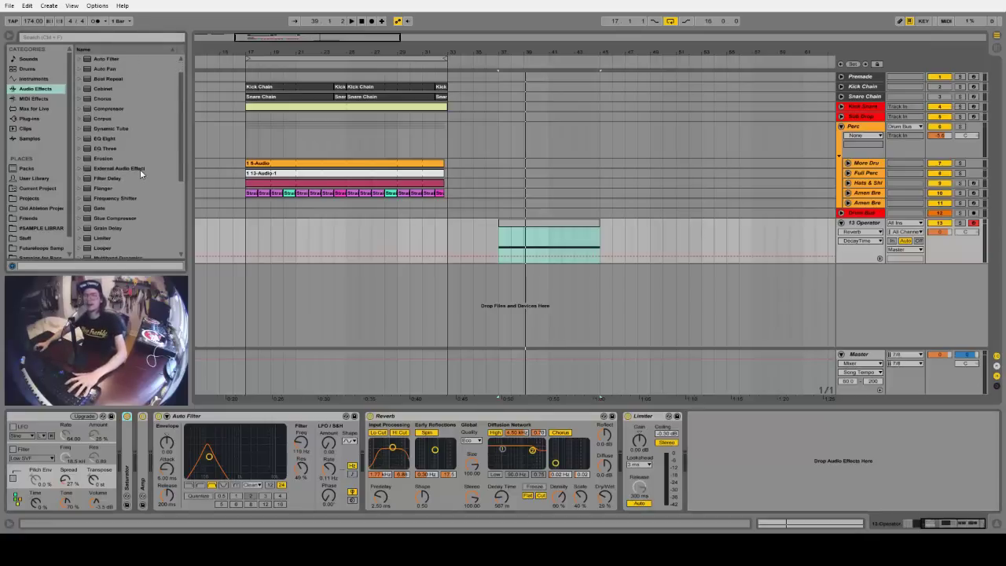
{"action": "scroll", "coordinate": [139, 173], "scroll_direction": "down", "scroll_amount": 3}
{"action": "left_click_drag", "start_coordinate": [108, 199], "coordinate": [349, 448]}
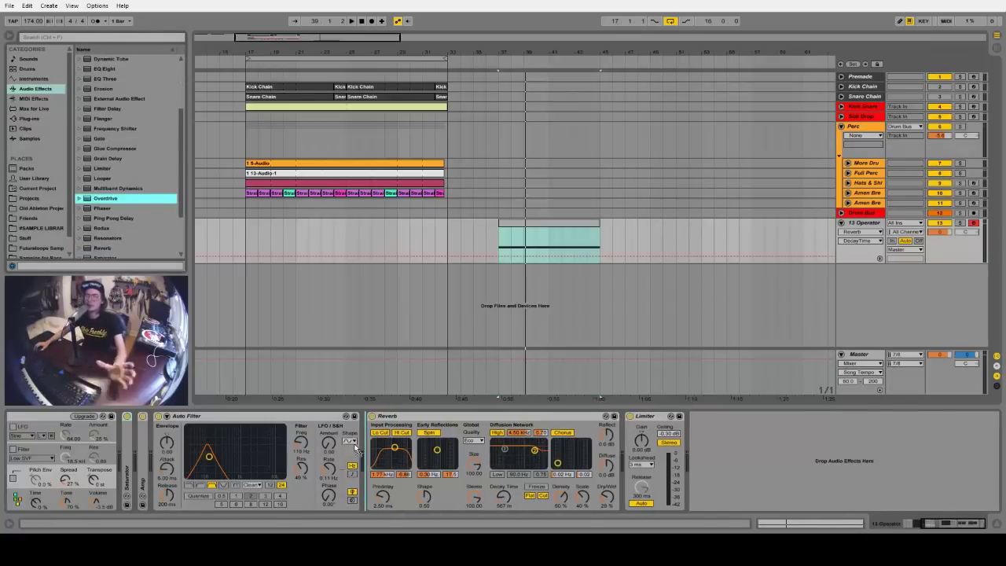
Place Overdrive between Auto Filter and Reverb, lower its drive, and sweep the Auto Filter cutoff while playing.
{"action": "left_click_drag", "start_coordinate": [349, 448], "coordinate": [363, 444]}
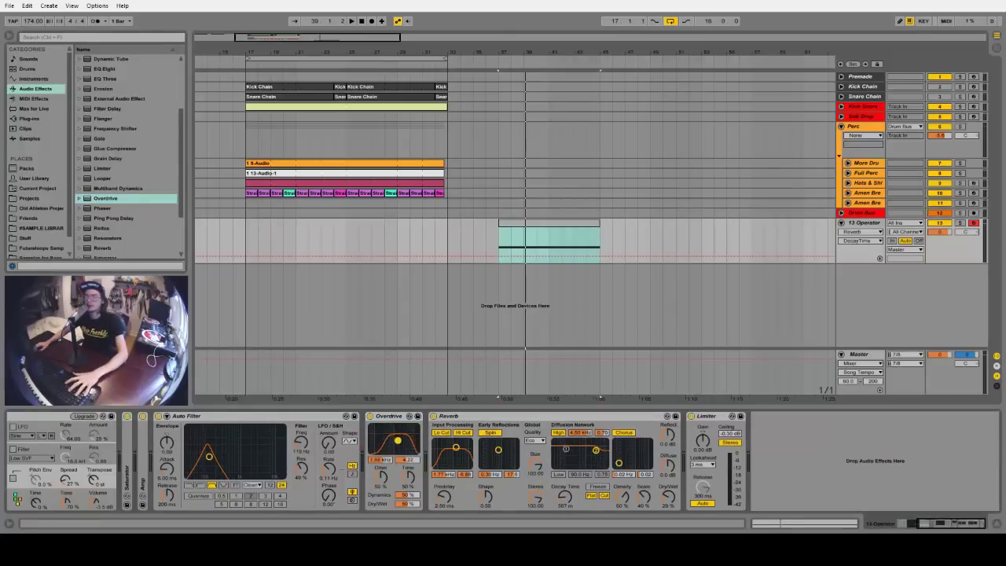
{"action": "key", "text": "space"}
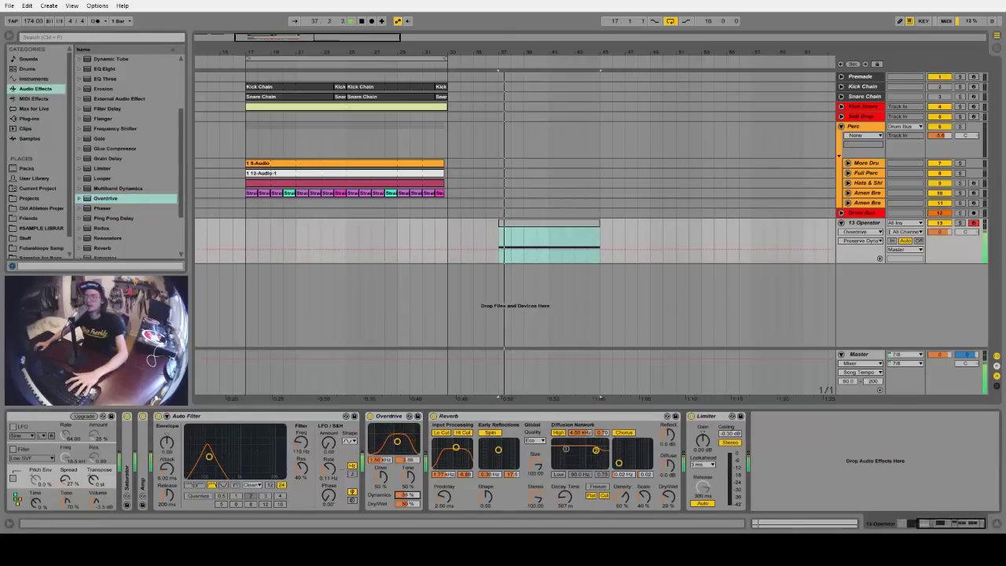
{"action": "mouse_move", "coordinate": [209, 458]}
{"action": "left_mouse_down"}
{"action": "mouse_move", "coordinate": [234, 458]}
{"action": "mouse_move", "coordinate": [222, 454]}
{"action": "left_mouse_up"}
{"action": "left_click_drag", "start_coordinate": [380, 475], "coordinate": [380, 479]}
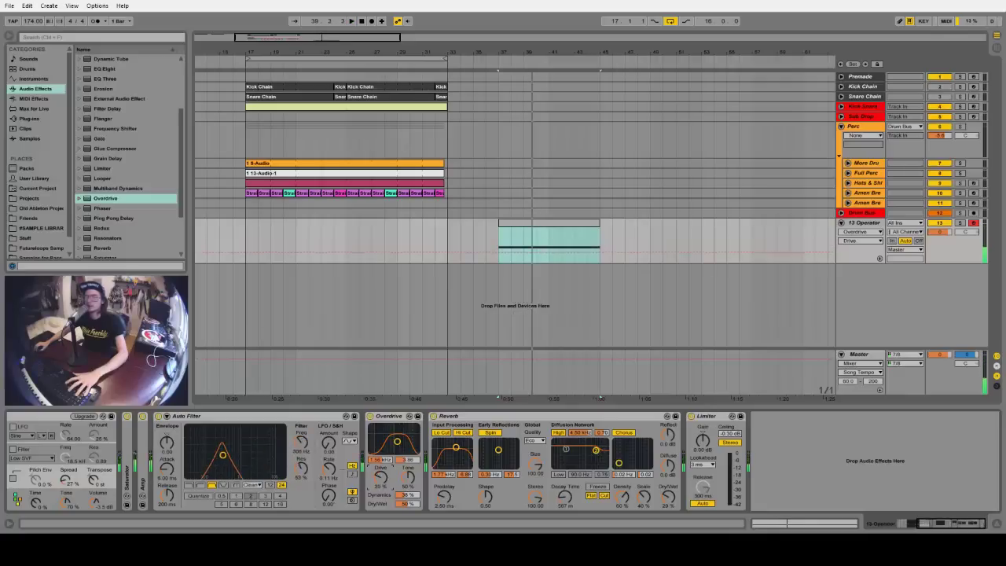
{"action": "left_click_drag", "start_coordinate": [228, 458], "coordinate": [221, 456]}
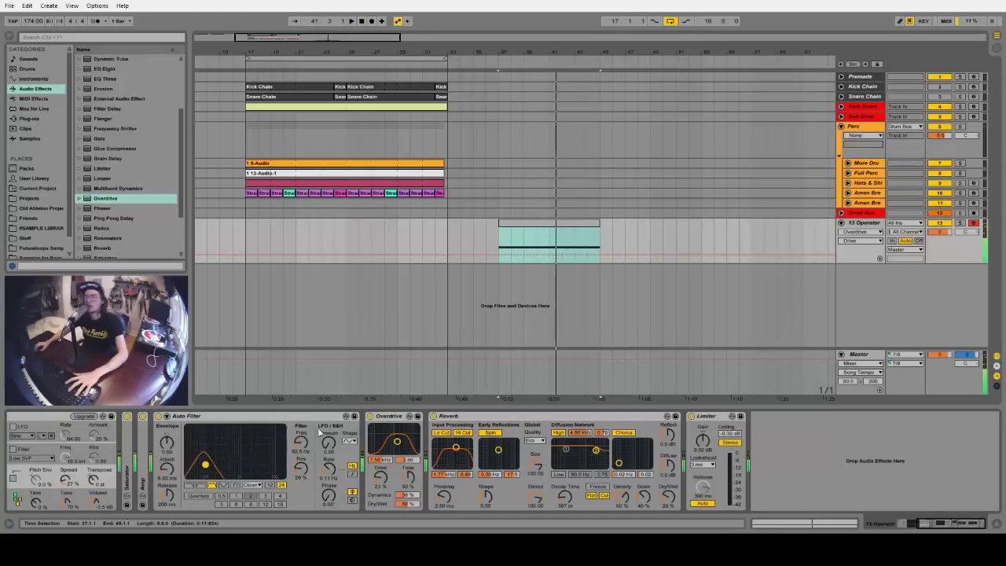
Record a wobbling Auto Filter frequency automation across the bass clip from bar 36.
{"action": "scroll", "coordinate": [542, 102], "scroll_direction": "up", "scroll_amount": 2}
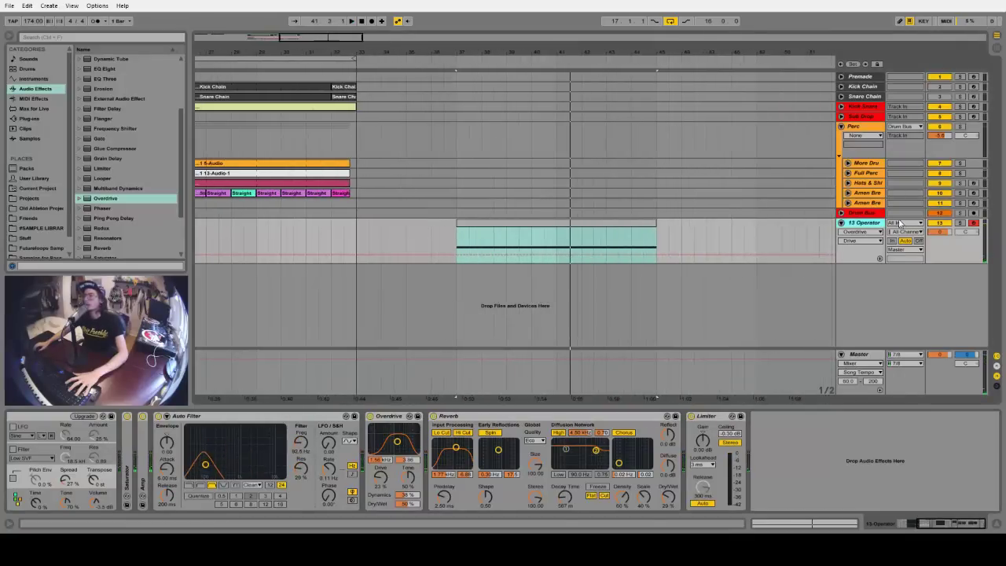
{"action": "left_click", "coordinate": [438, 231]}
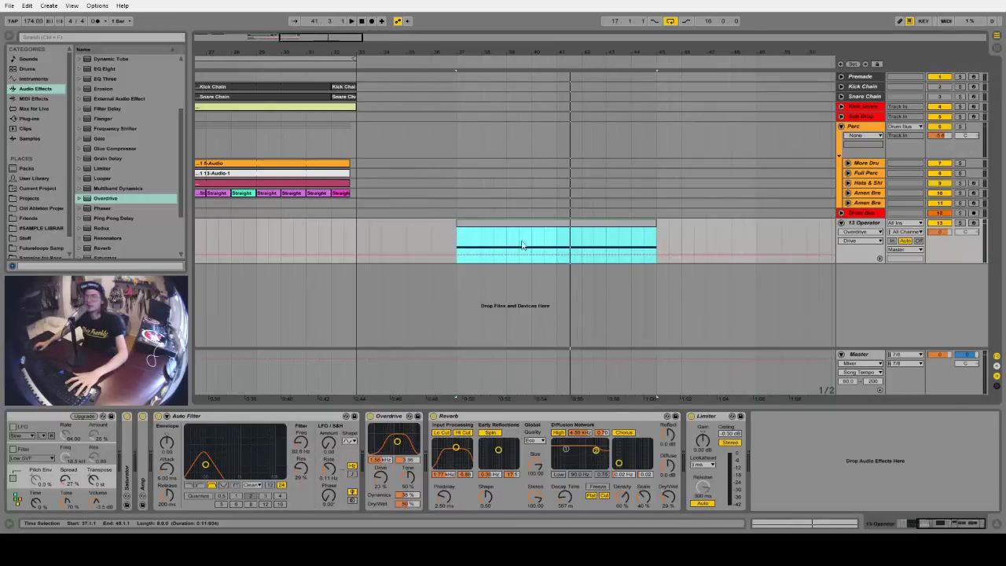
{"action": "left_click", "coordinate": [431, 237]}
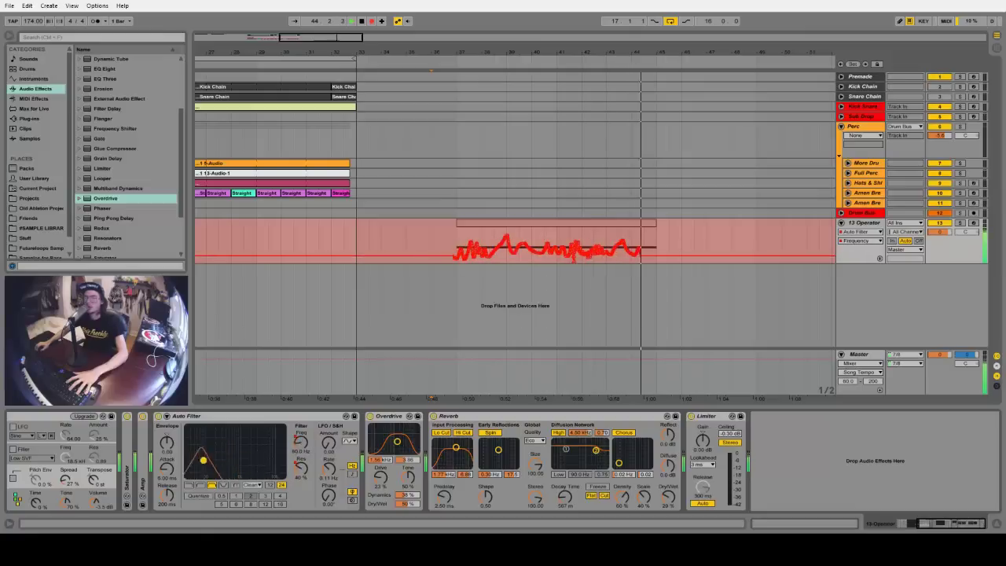
{"action": "key", "text": "space"}
{"action": "left_click", "coordinate": [597, 242]}
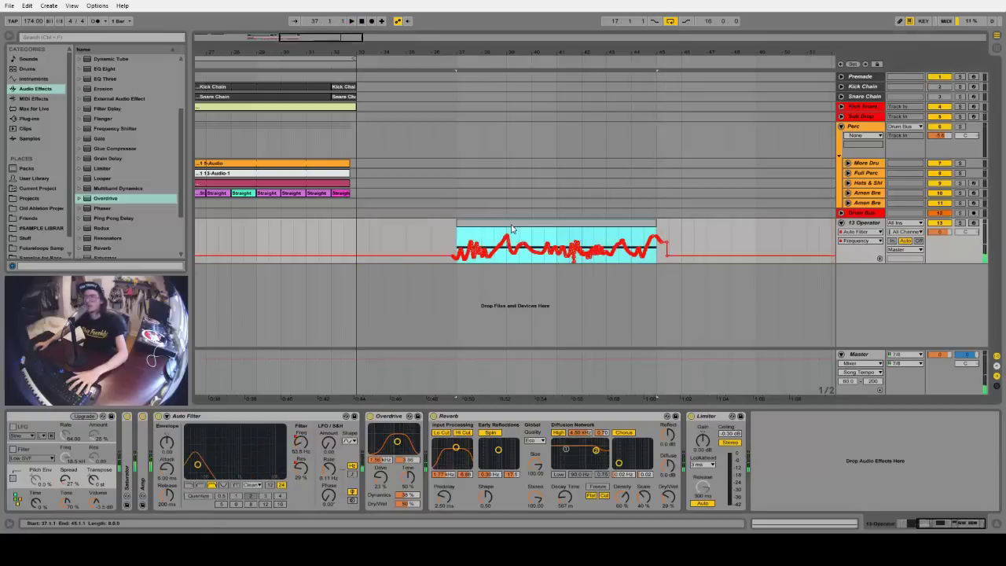
Play back the recorded filter sweep and raise Operator's spread to about 20%.
{"action": "key", "text": "space"}
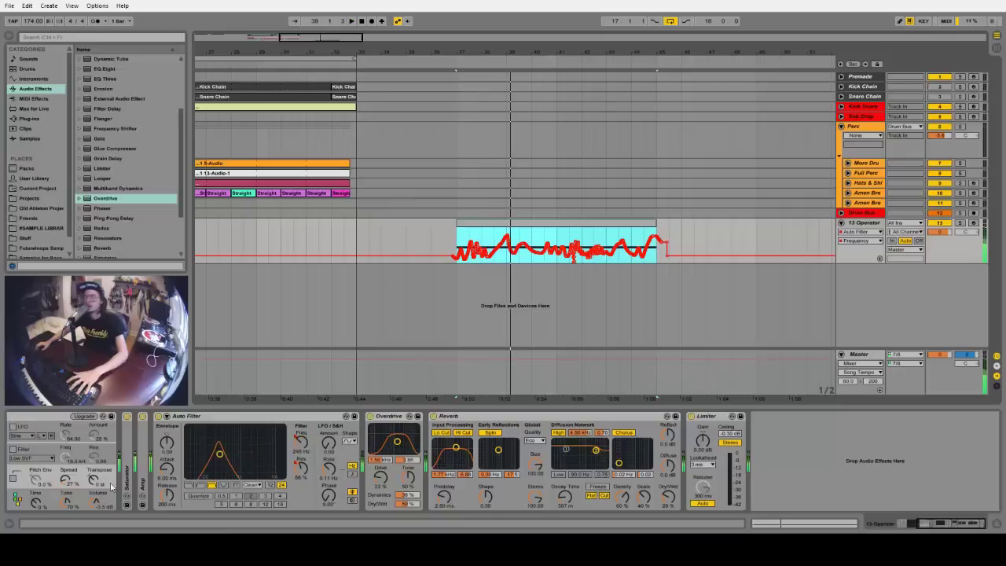
{"action": "left_click", "coordinate": [68, 480]}
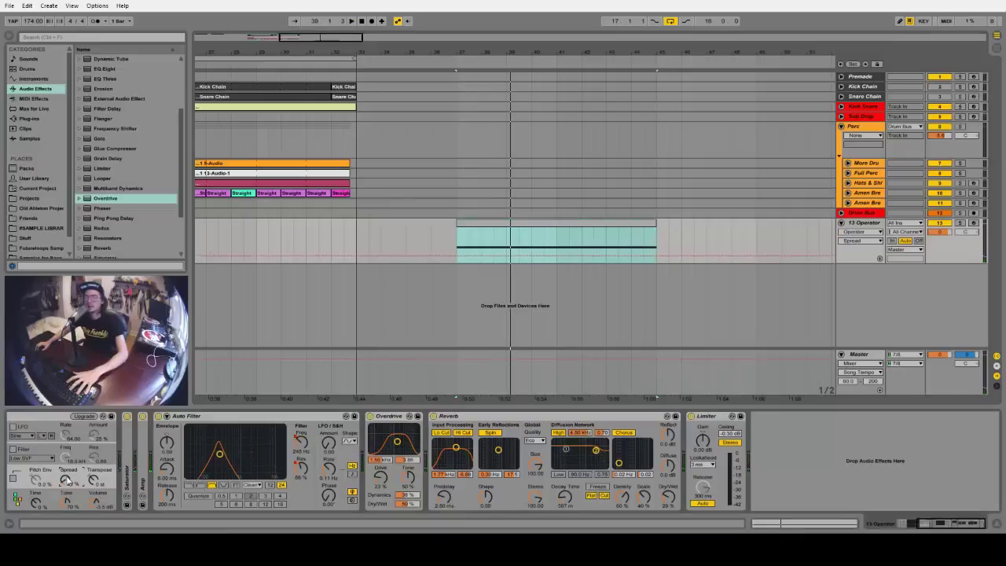
{"action": "left_click_drag", "start_coordinate": [67, 480], "coordinate": [67, 464]}
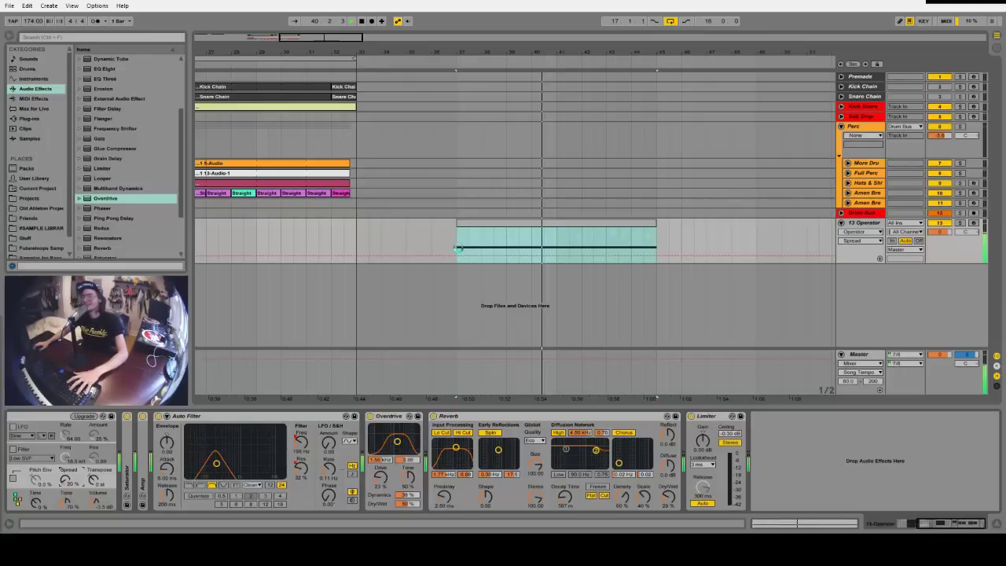
{"action": "left_click", "coordinate": [459, 250]}
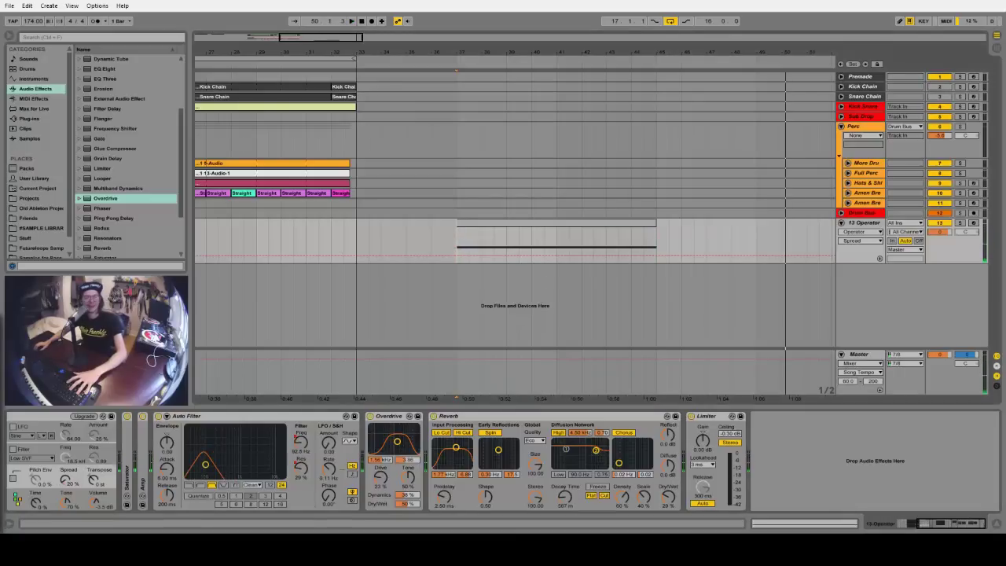
{"action": "left_click", "coordinate": [487, 226]}
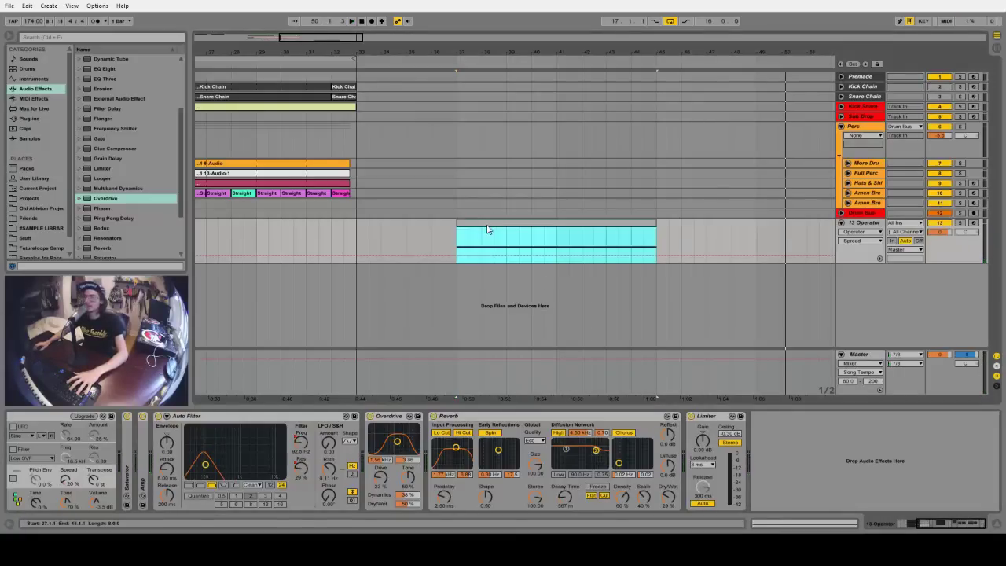
{"action": "key", "text": "space"}
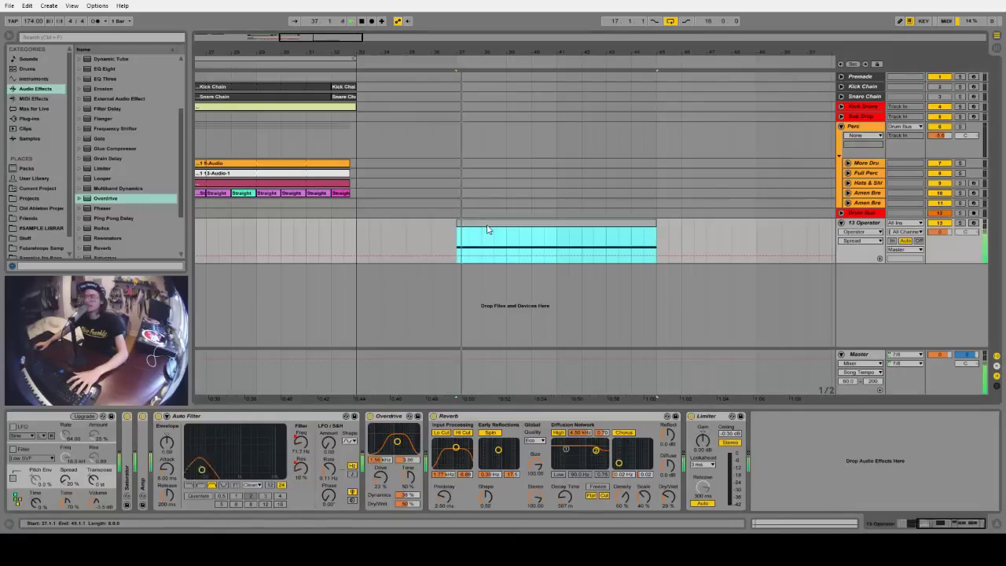
{"action": "left_click", "coordinate": [128, 198]}
{"action": "scroll", "coordinate": [130, 191], "scroll_direction": "down", "scroll_amount": 1}
{"action": "scroll", "coordinate": [132, 196], "scroll_direction": "down", "scroll_amount": 1}
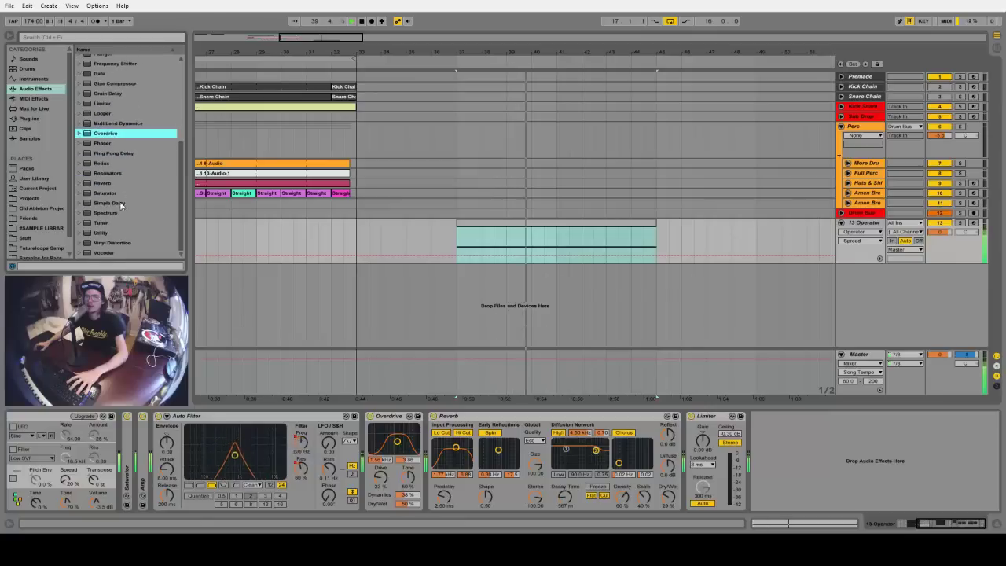
Insert a Saturator after the Reverb and set its curve to Sinoid Fold.
{"action": "left_click", "coordinate": [132, 194]}
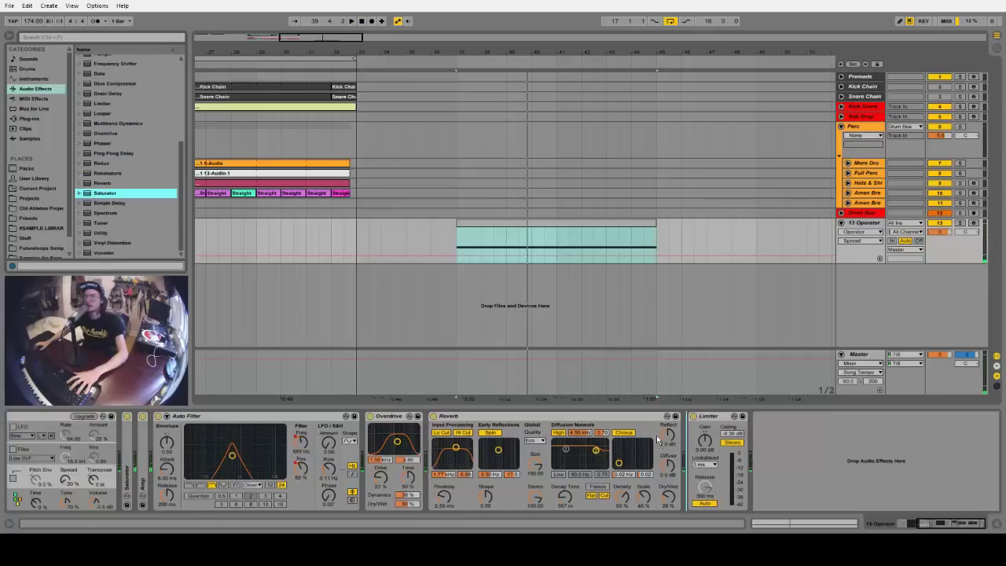
{"action": "key", "text": "Return"}
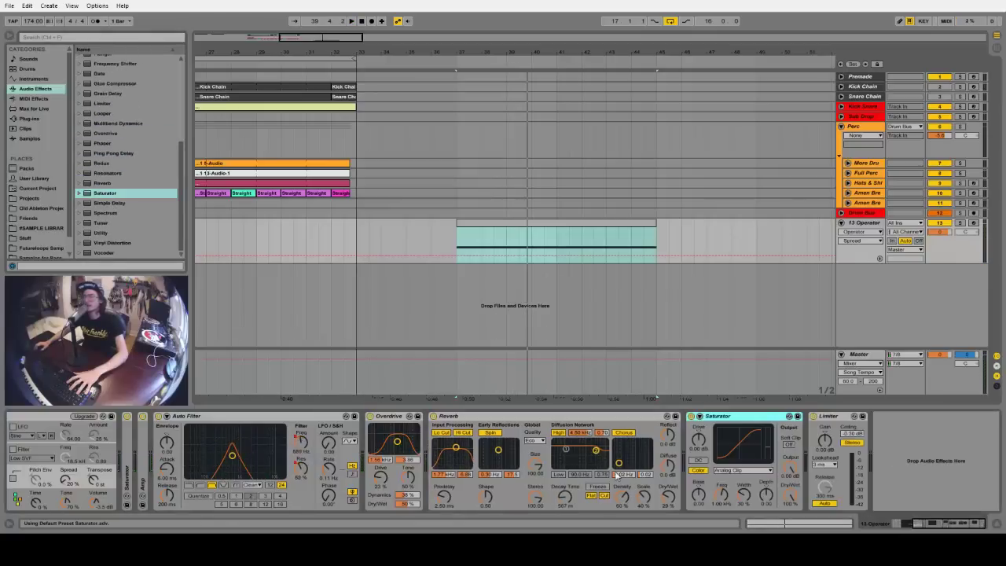
{"action": "left_click", "coordinate": [667, 497]}
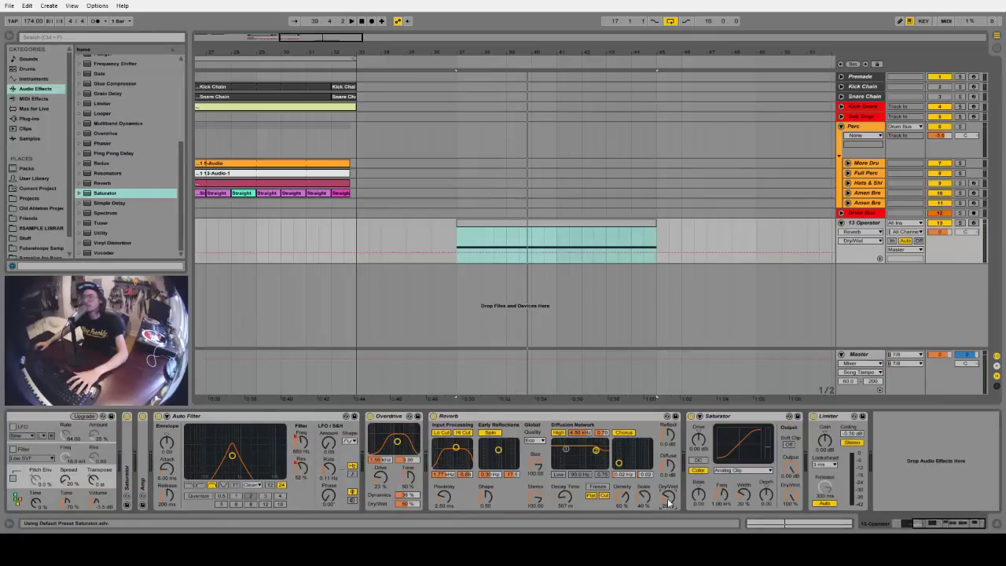
{"action": "left_click", "coordinate": [742, 470]}
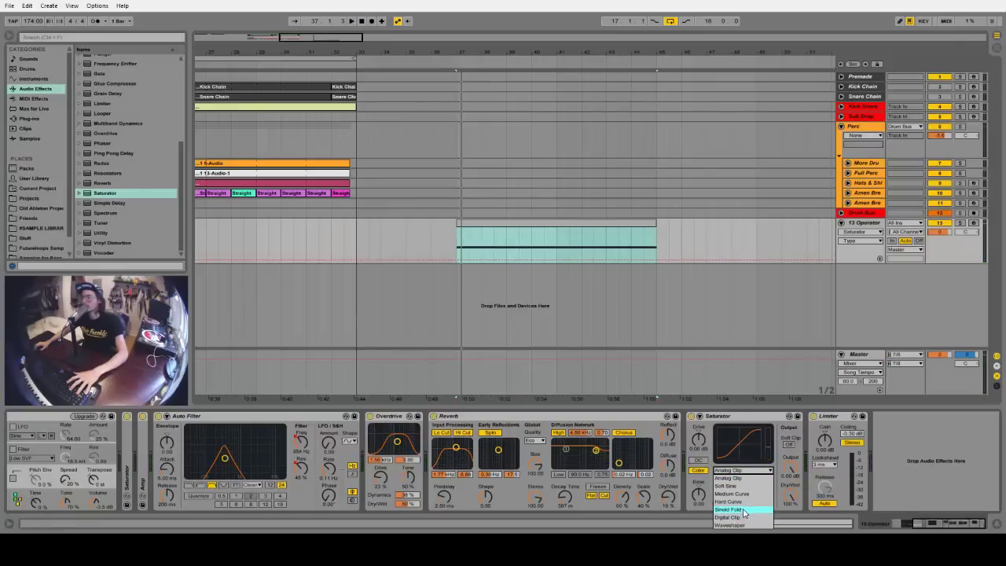
{"action": "left_click", "coordinate": [740, 509]}
Play the loop to hear the Saturator's fold, with drive at about 3.43 dB.
{"action": "key", "text": "space"}
{"action": "left_click", "coordinate": [700, 432]}
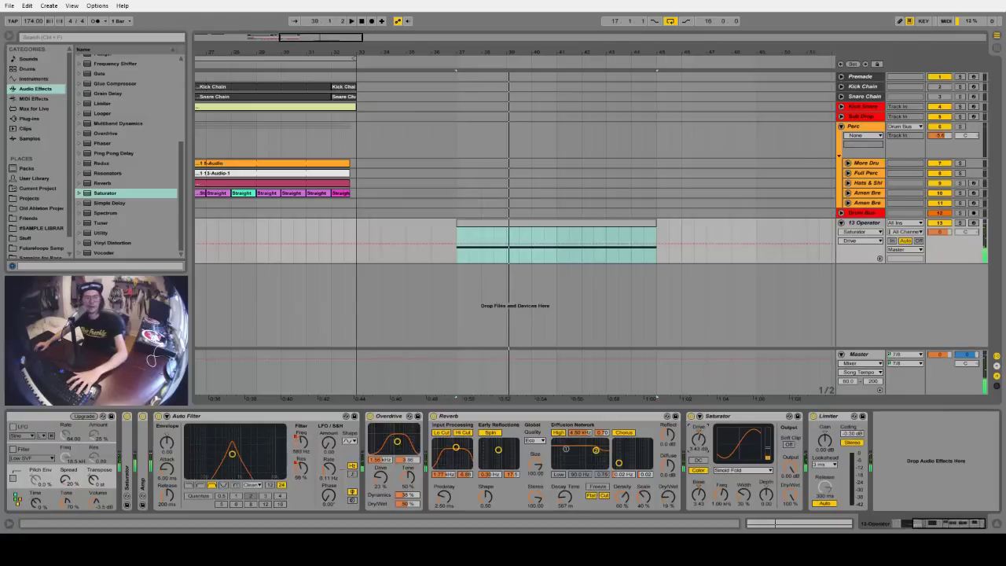
{"action": "left_click", "coordinate": [733, 416]}
{"action": "key", "text": "space"}
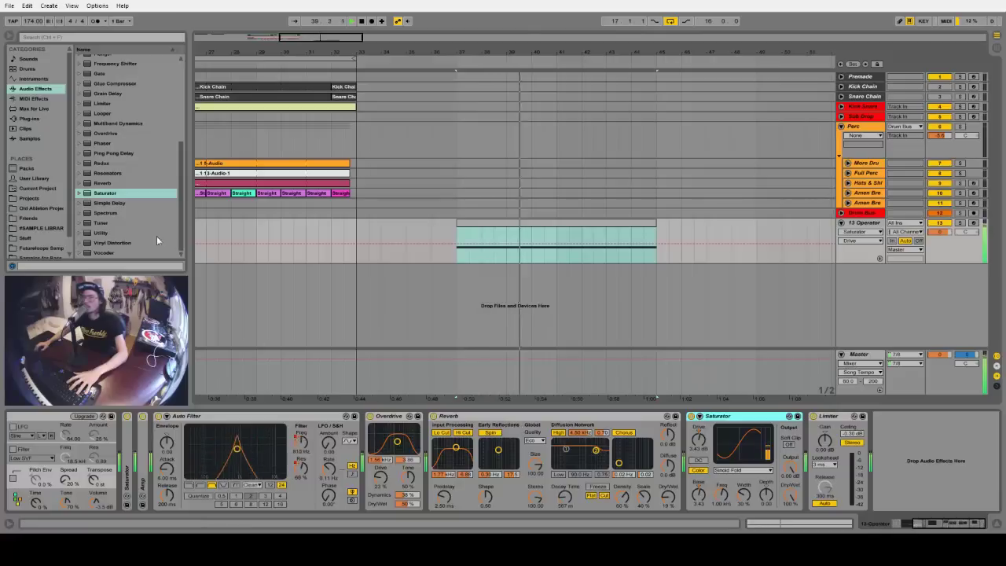
Add a second Auto Filter in notch mode, sweep it to 3.48 kHz, then delete it.
{"action": "scroll", "coordinate": [107, 94], "scroll_direction": "up", "scroll_amount": 2}
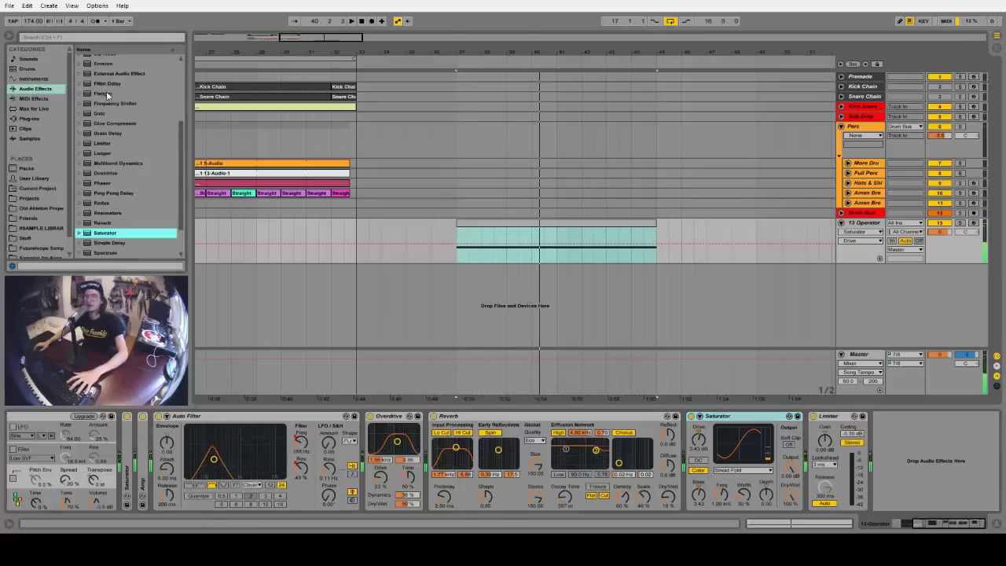
{"action": "scroll", "coordinate": [107, 113], "scroll_direction": "up", "scroll_amount": 6}
{"action": "left_click", "coordinate": [102, 78]}
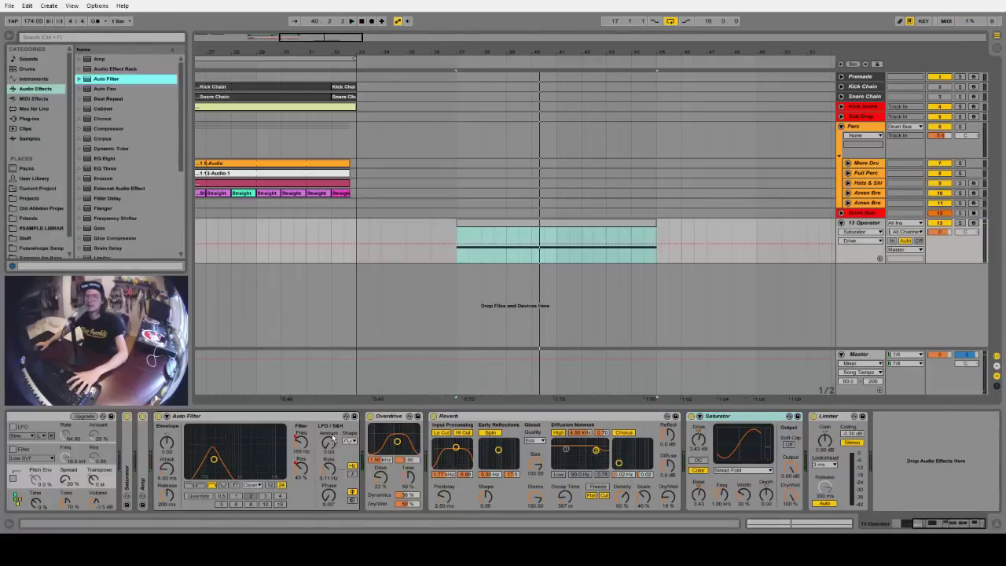
{"action": "left_click_drag", "start_coordinate": [360, 449], "coordinate": [378, 425]}
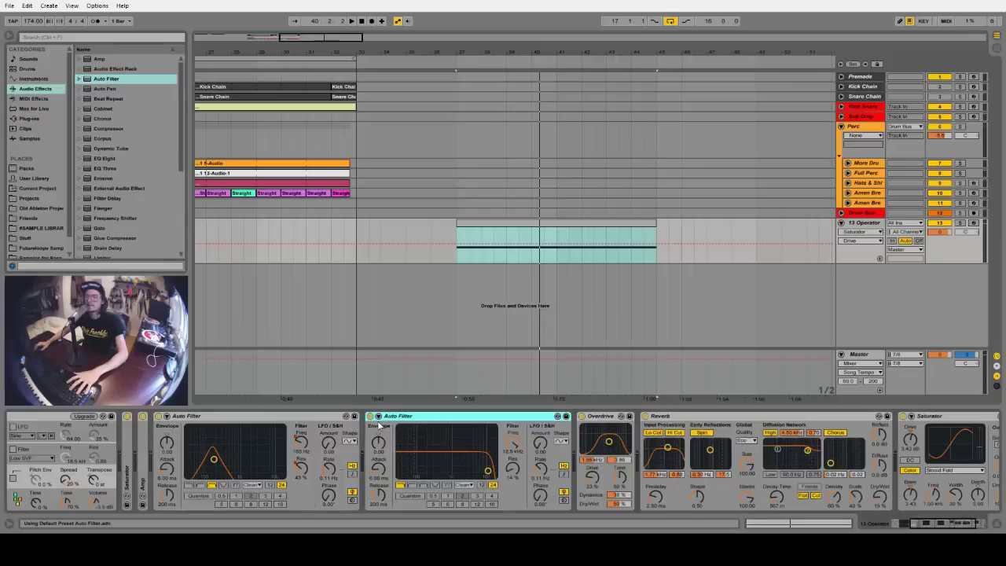
{"action": "left_click", "coordinate": [435, 484]}
{"action": "left_click_drag", "start_coordinate": [488, 471], "coordinate": [452, 471]}
{"action": "left_click", "coordinate": [446, 418]}
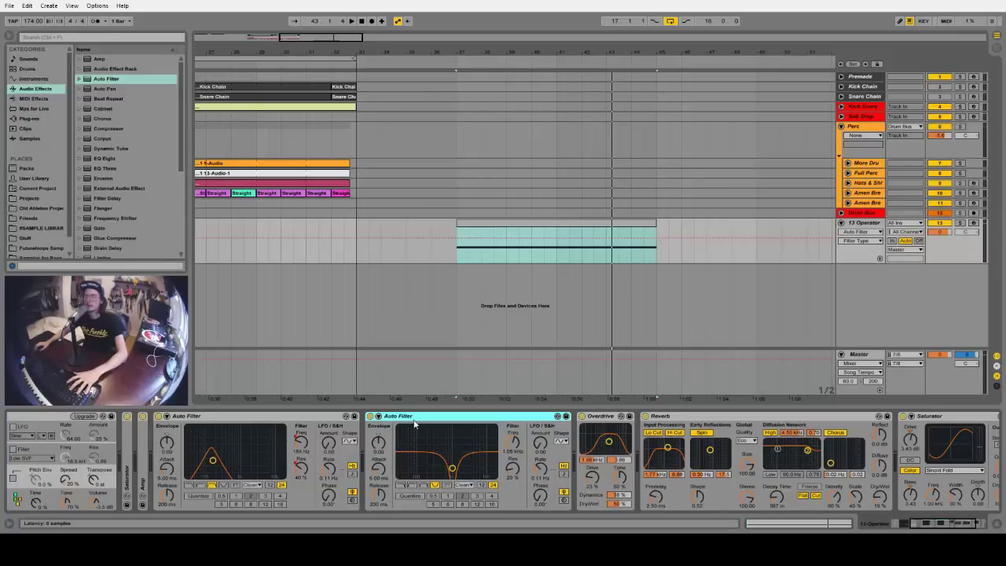
{"action": "key", "text": "Delete"}
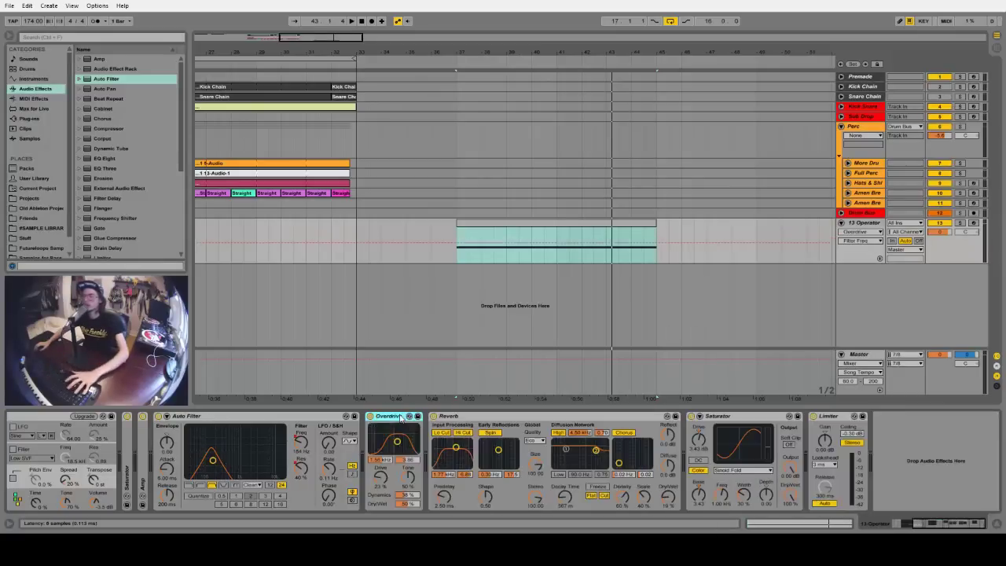
Collapse the first Auto Filter and start playback from the loop start.
{"action": "left_click", "coordinate": [307, 414]}
{"action": "key", "text": "Delete"}
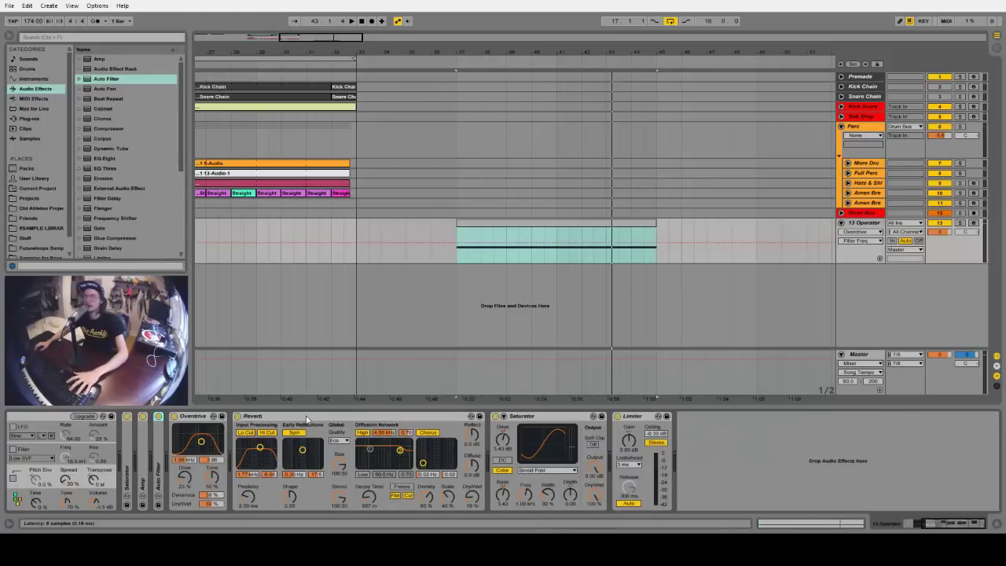
{"action": "key", "text": "space"}
{"action": "left_click", "coordinate": [570, 493]}
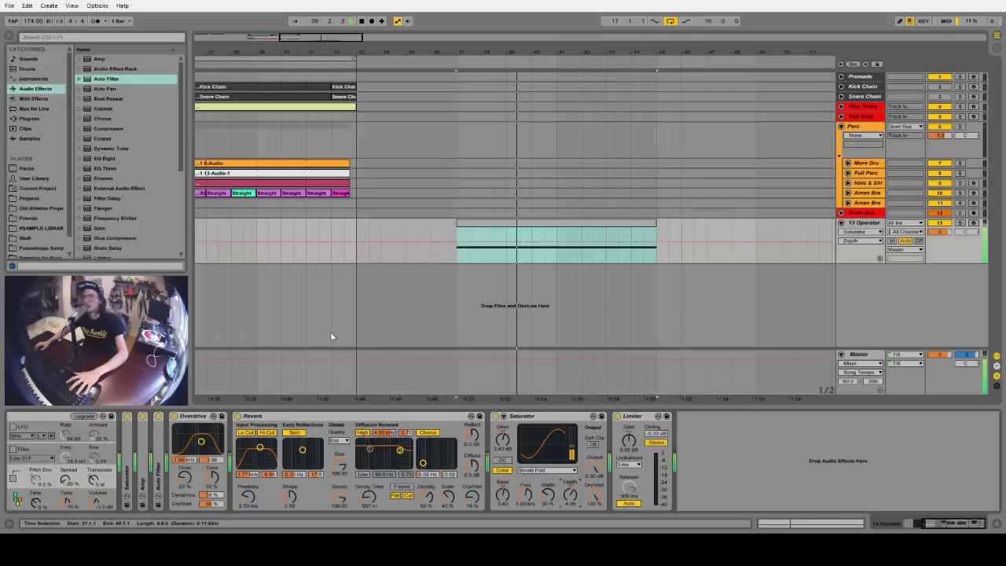
{"action": "scroll", "coordinate": [138, 199], "scroll_direction": "down", "scroll_amount": 1}
{"action": "scroll", "coordinate": [138, 200], "scroll_direction": "down", "scroll_amount": 5}
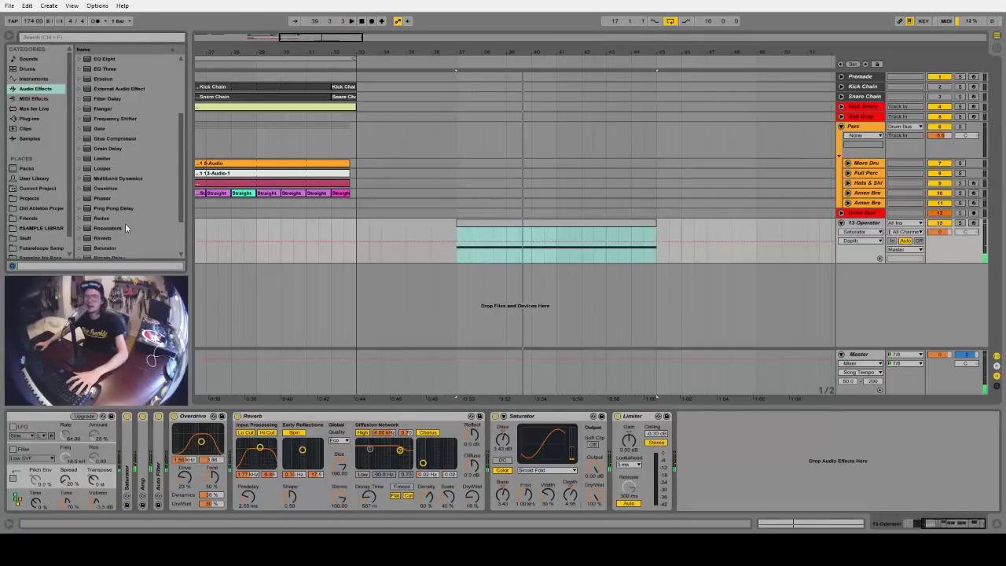
{"action": "scroll", "coordinate": [112, 221], "scroll_direction": "up", "scroll_amount": 7}
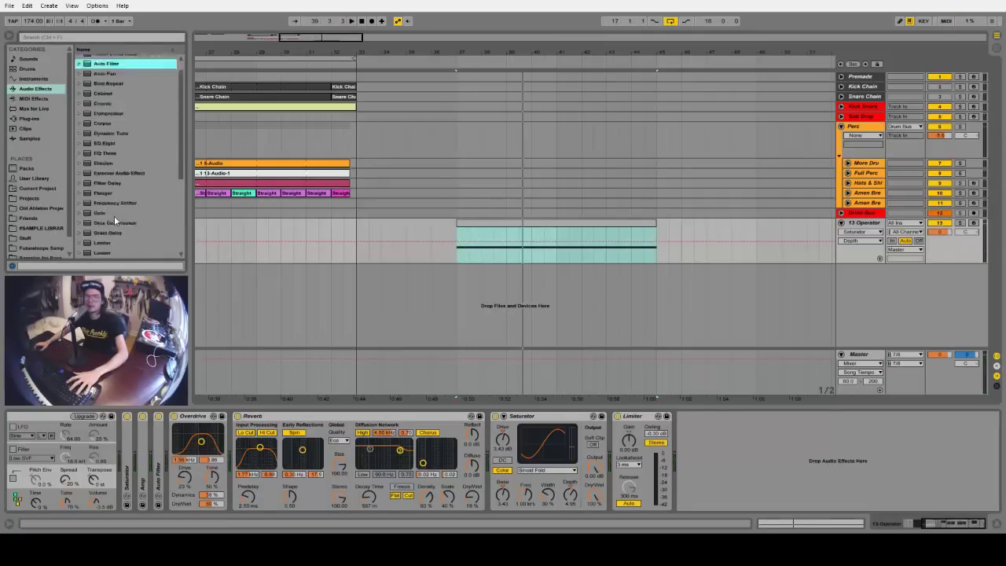
Insert a Chorus between Reverb and Saturator, dry/wet at 77%, with a slower modulation rate.
{"action": "left_click_drag", "start_coordinate": [103, 118], "coordinate": [561, 469]}
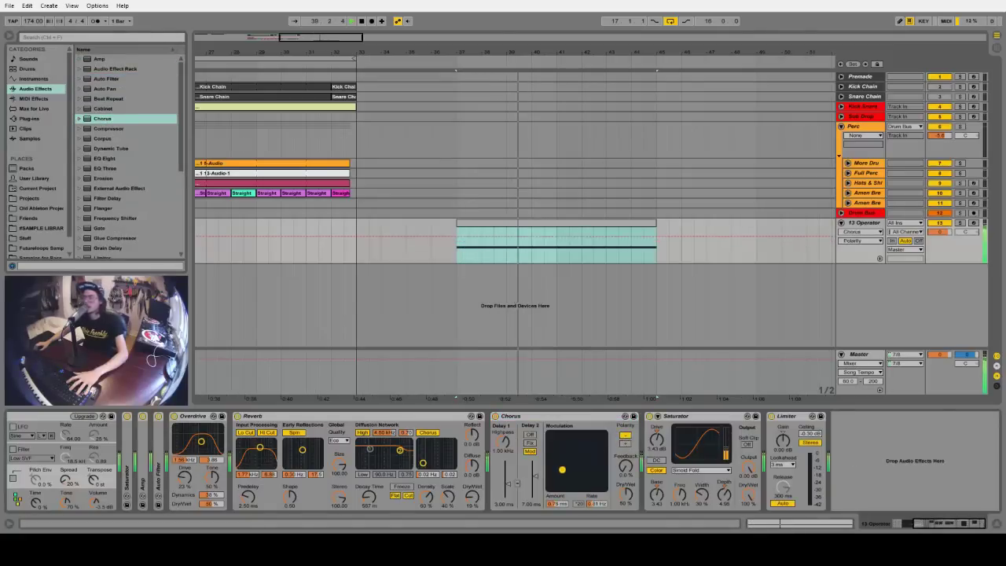
{"action": "left_click_drag", "start_coordinate": [626, 494], "coordinate": [627, 471]}
{"action": "mouse_move", "coordinate": [564, 465]}
{"action": "left_mouse_down"}
{"action": "mouse_move", "coordinate": [568, 474]}
{"action": "mouse_move", "coordinate": [566, 461]}
{"action": "left_mouse_up"}
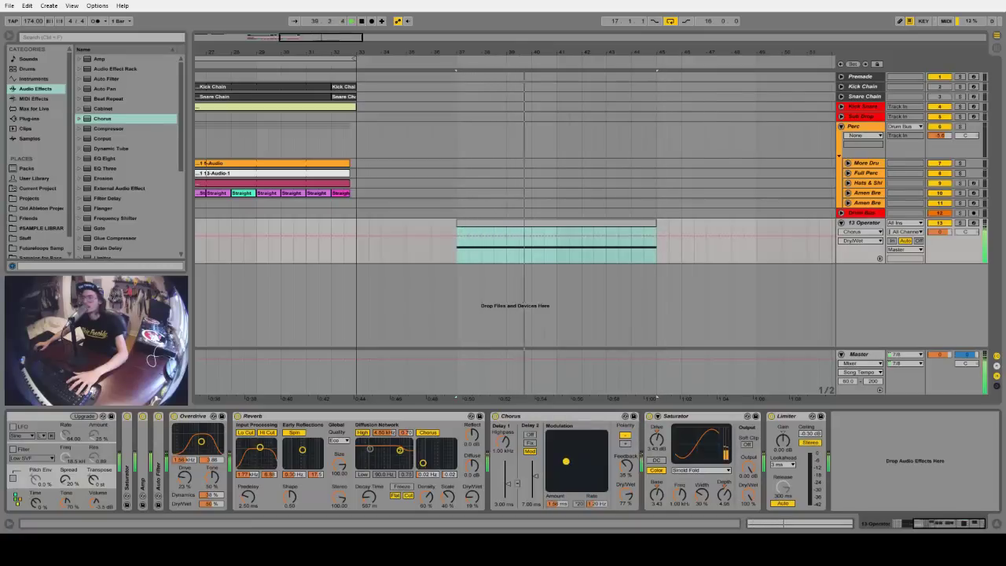
{"action": "mouse_move", "coordinate": [565, 461]}
{"action": "left_mouse_down"}
{"action": "mouse_move", "coordinate": [561, 448]}
{"action": "mouse_move", "coordinate": [564, 466]}
{"action": "left_mouse_up"}
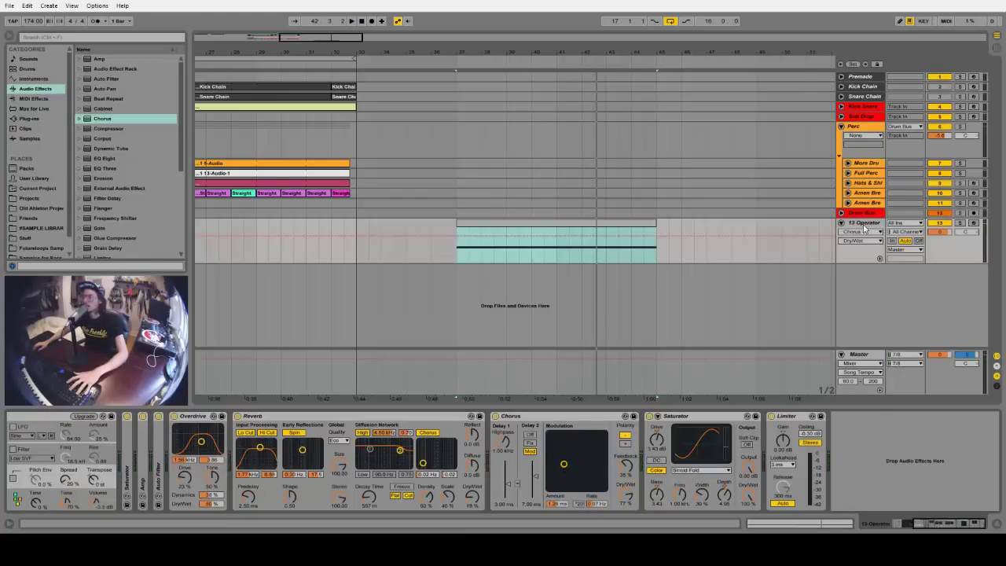
Add audio track 14 with input set to Resampling and record the bass from bar 37.
{"action": "key", "text": "ctrl+t"}
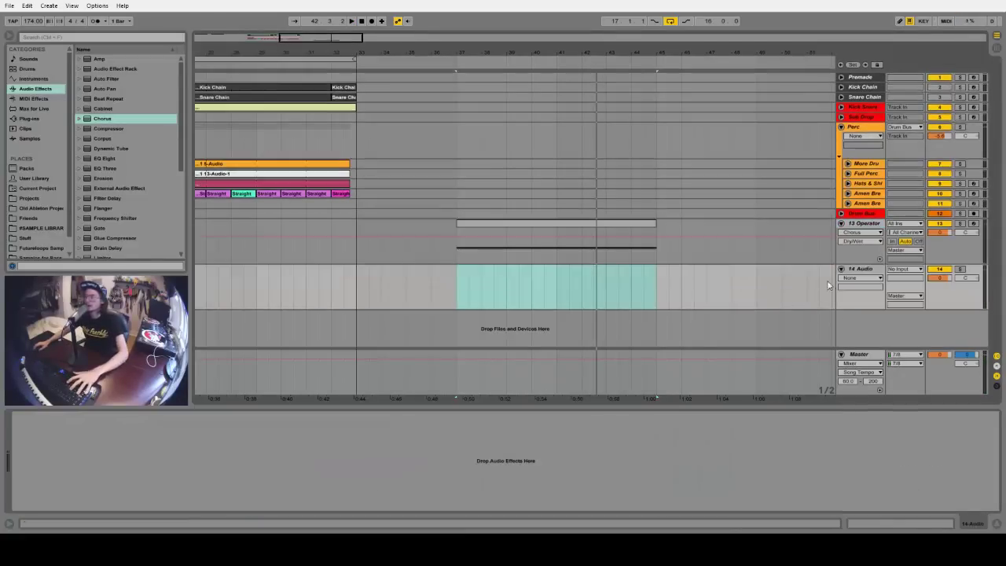
{"action": "left_click", "coordinate": [901, 270]}
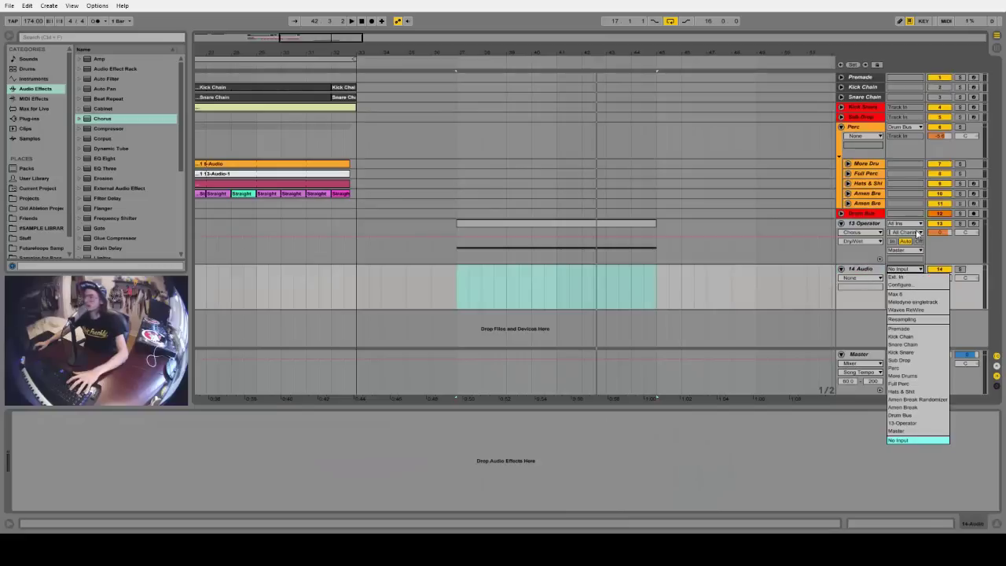
{"action": "left_click", "coordinate": [923, 307]}
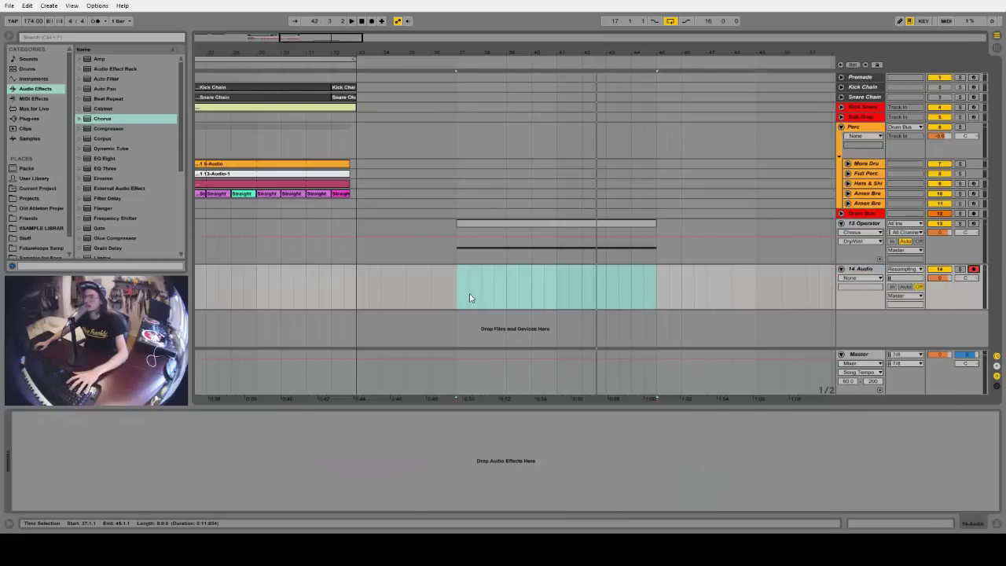
{"action": "left_click", "coordinate": [464, 296]}
{"action": "left_click", "coordinate": [371, 20]}
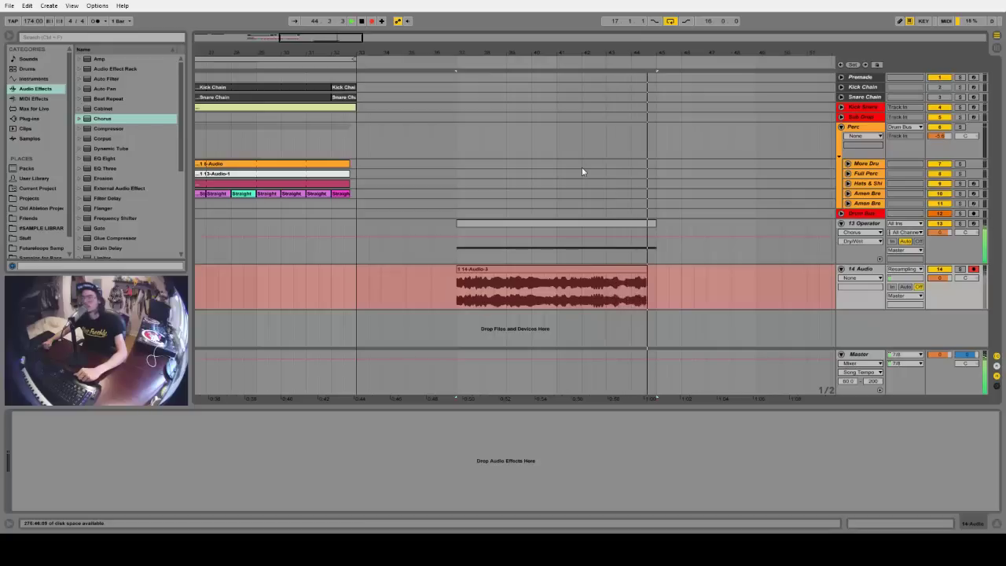
Stop recording, fold 13 Operator, and load the OTT multiband preset onto 14 Audio.
{"action": "key", "text": "space"}
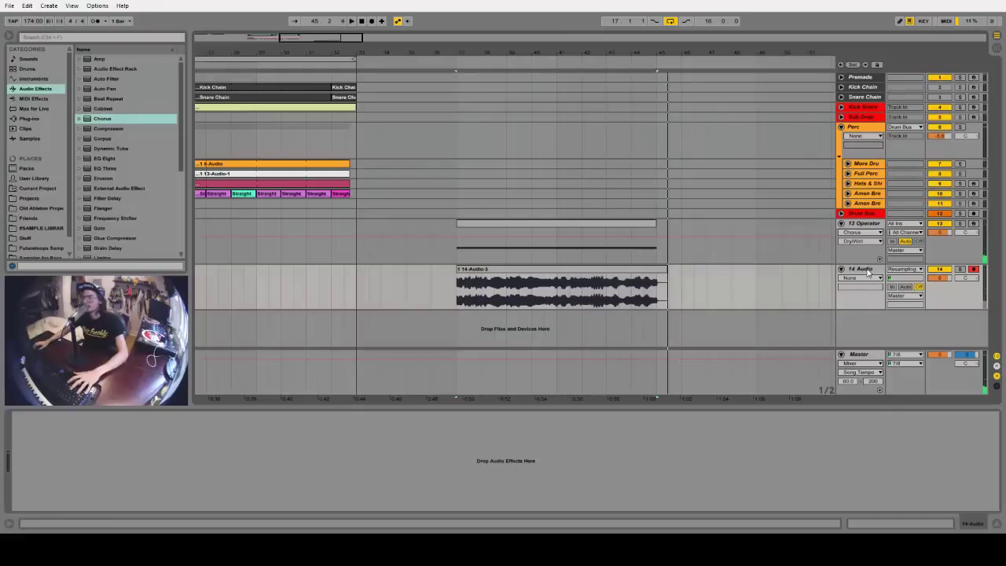
{"action": "left_click", "coordinate": [841, 223]}
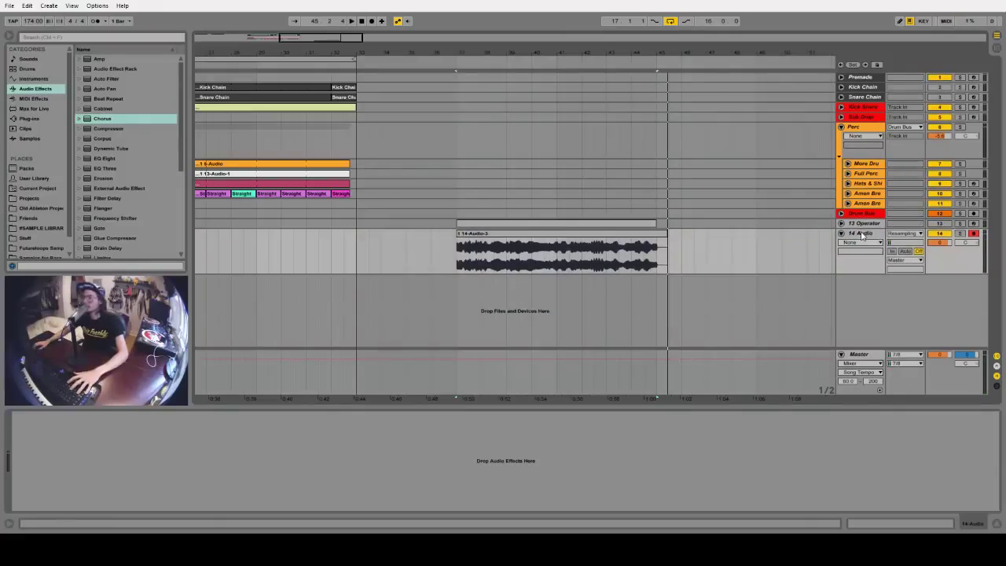
{"action": "left_click", "coordinate": [862, 234]}
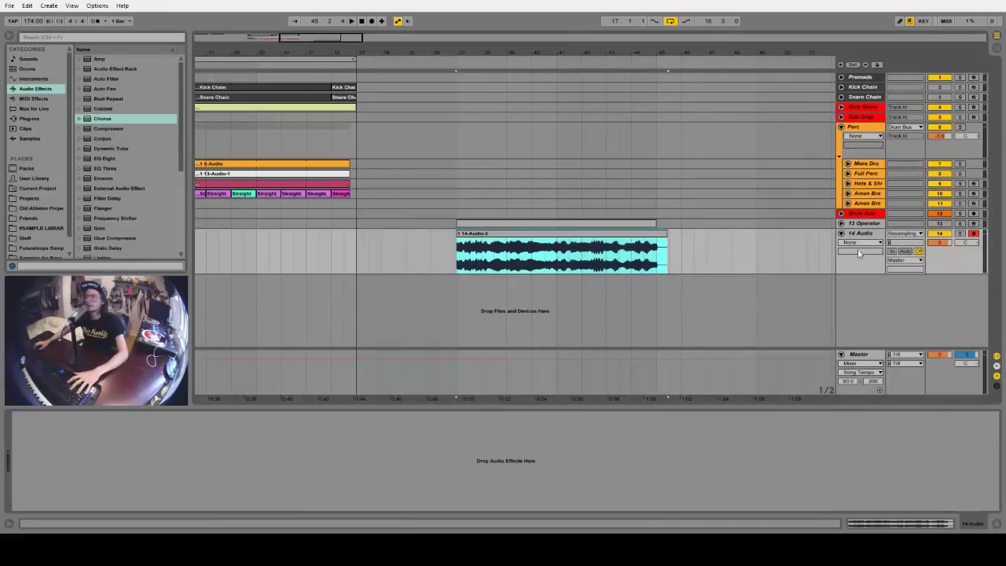
{"action": "scroll", "coordinate": [102, 180], "scroll_direction": "down", "scroll_amount": 5}
{"action": "left_click", "coordinate": [79, 123]}
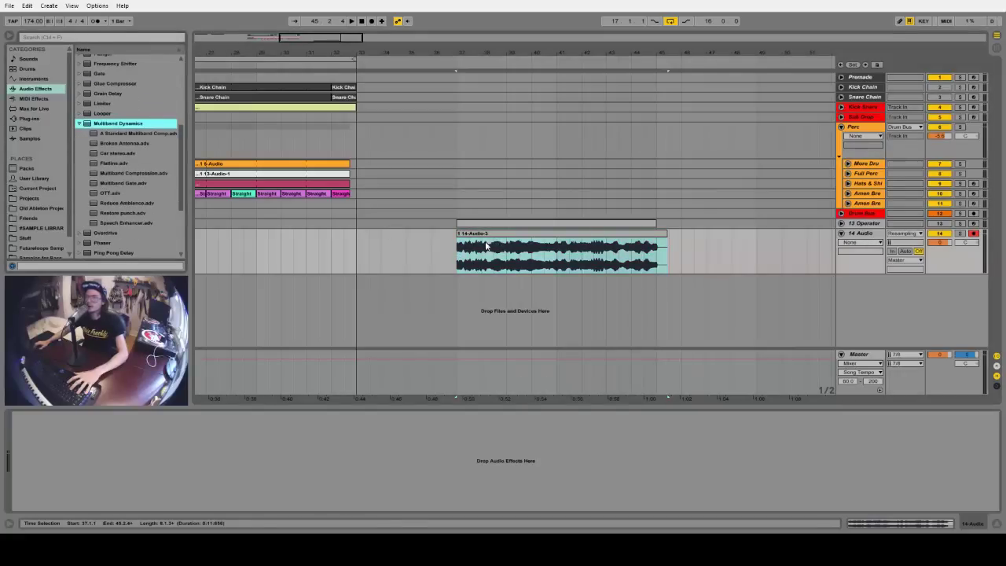
{"action": "left_click", "coordinate": [110, 193]}
{"action": "left_click_drag", "start_coordinate": [208, 437], "coordinate": [208, 432]}
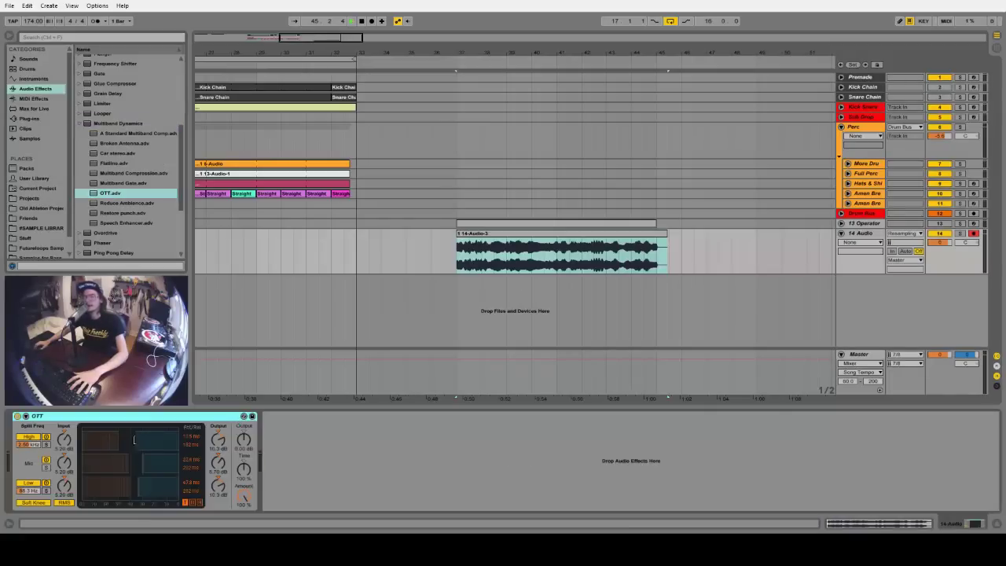
Add a Glue Compressor after OTT and lower OTT's output gain.
{"action": "key", "text": "space"}
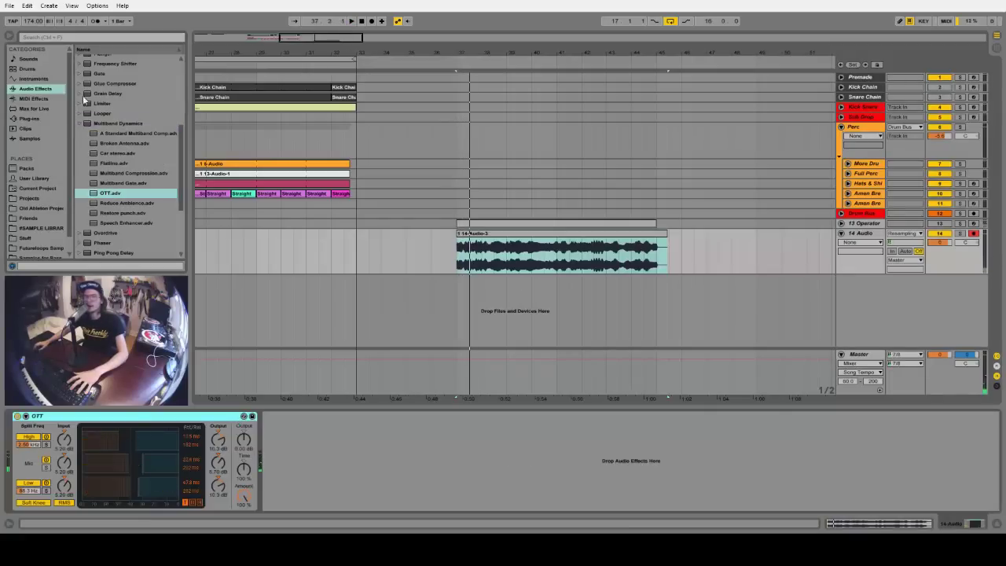
{"action": "left_click_drag", "start_coordinate": [102, 83], "coordinate": [276, 407]}
{"action": "left_click_drag", "start_coordinate": [111, 437], "coordinate": [113, 444]}
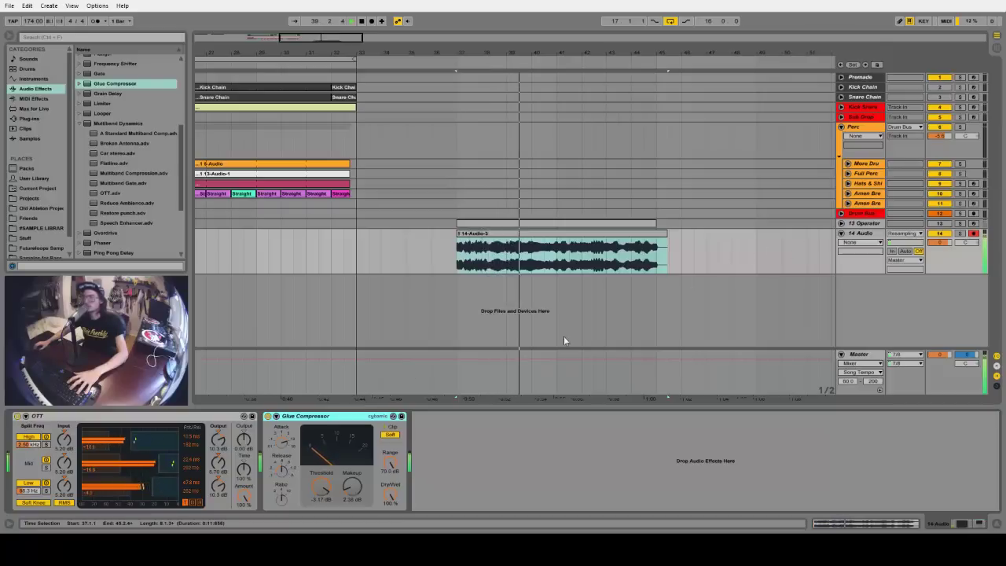
{"action": "left_click_drag", "start_coordinate": [219, 440], "coordinate": [219, 464]}
{"action": "key", "text": "space"}
{"action": "key", "text": "space"}
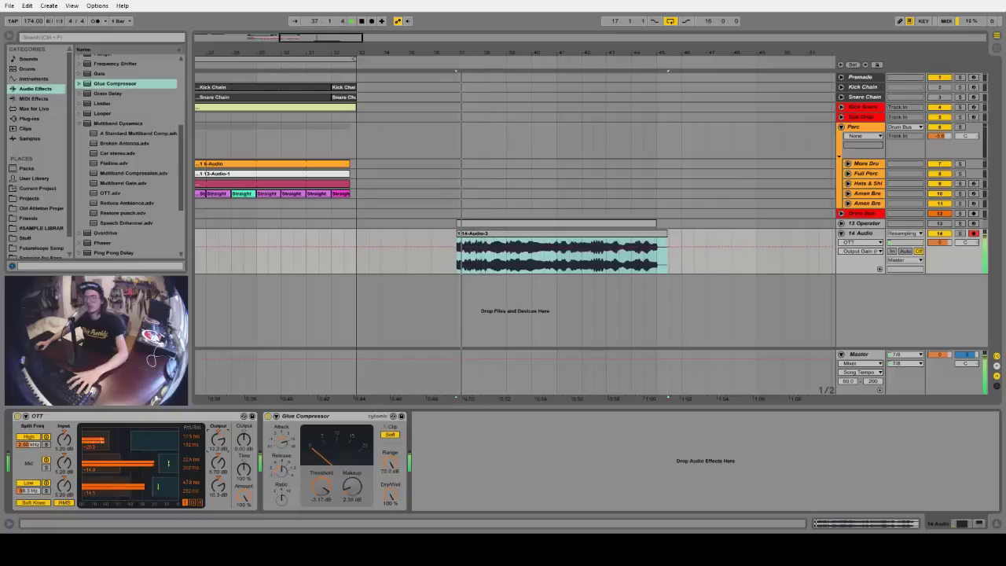
Re-enable 13 Operator, expand its Auto Filter, and show the automation across bars 37–45.
{"action": "left_click", "coordinate": [654, 236]}
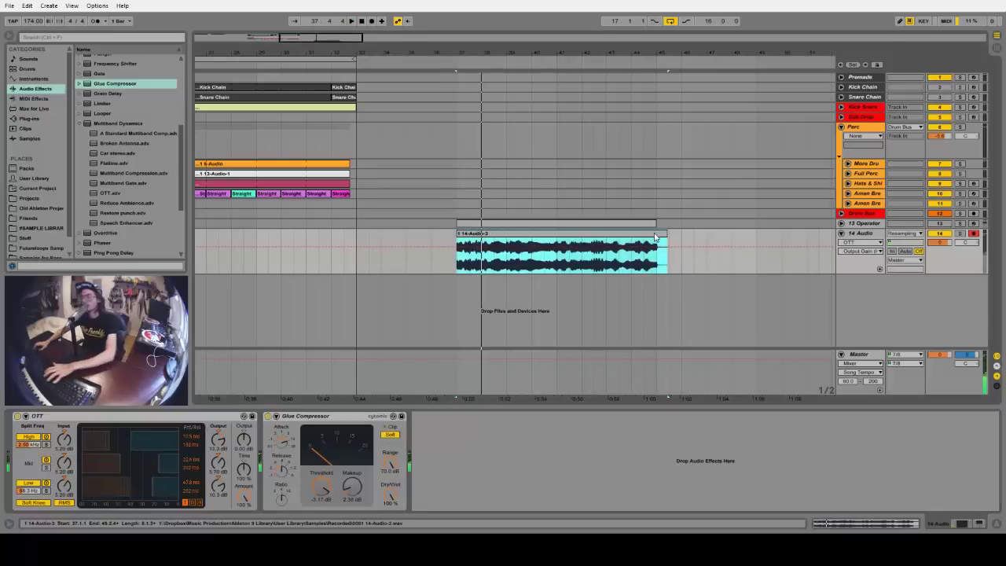
{"action": "left_click", "coordinate": [860, 223]}
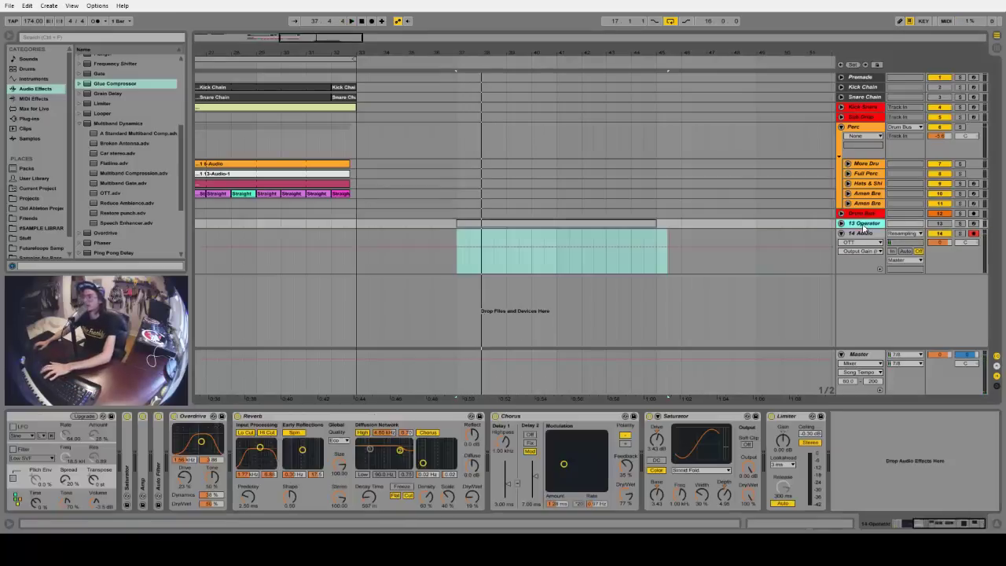
{"action": "left_click", "coordinate": [937, 224]}
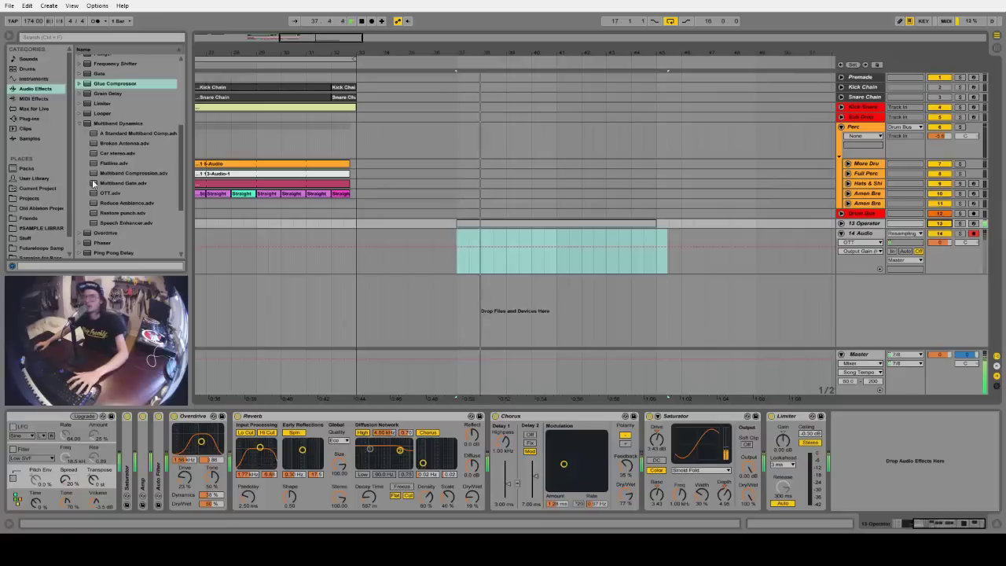
{"action": "scroll", "coordinate": [864, 510], "scroll_direction": "left", "scroll_amount": 3}
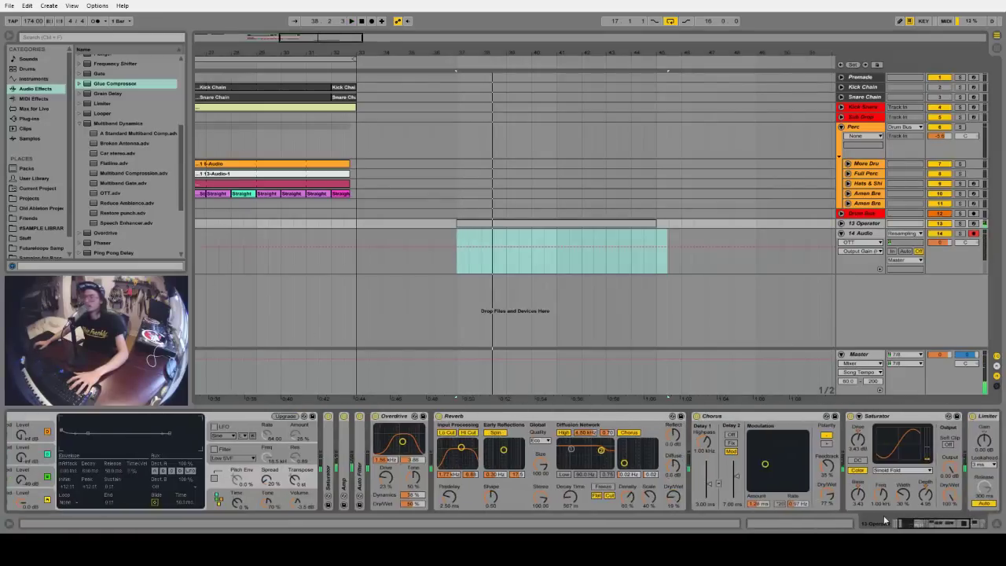
{"action": "double_click", "coordinate": [358, 469]}
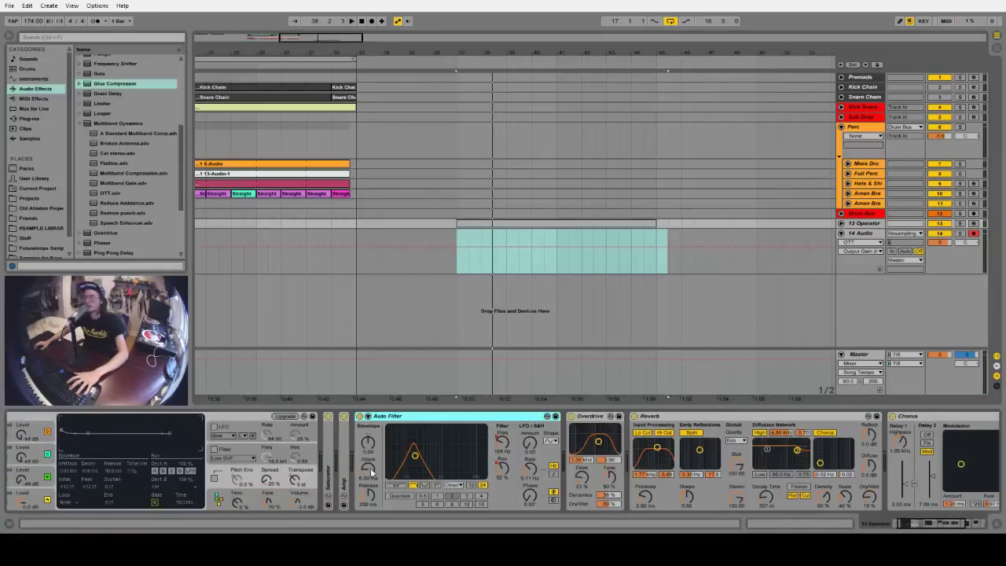
{"action": "left_click", "coordinate": [840, 224]}
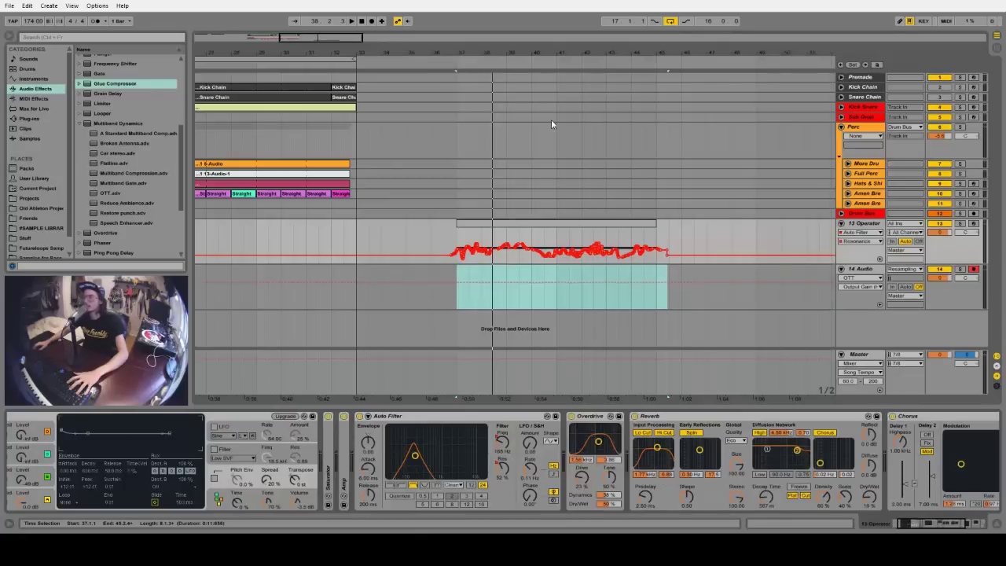
{"action": "left_click_drag", "start_coordinate": [503, 50], "coordinate": [463, 171]}
Put the Auto Filter Resonance automation in its own lane on 13 Operator.
{"action": "left_click", "coordinate": [460, 227]}
{"action": "key", "text": "space"}
{"action": "left_click_drag", "start_coordinate": [419, 55], "coordinate": [399, 224]}
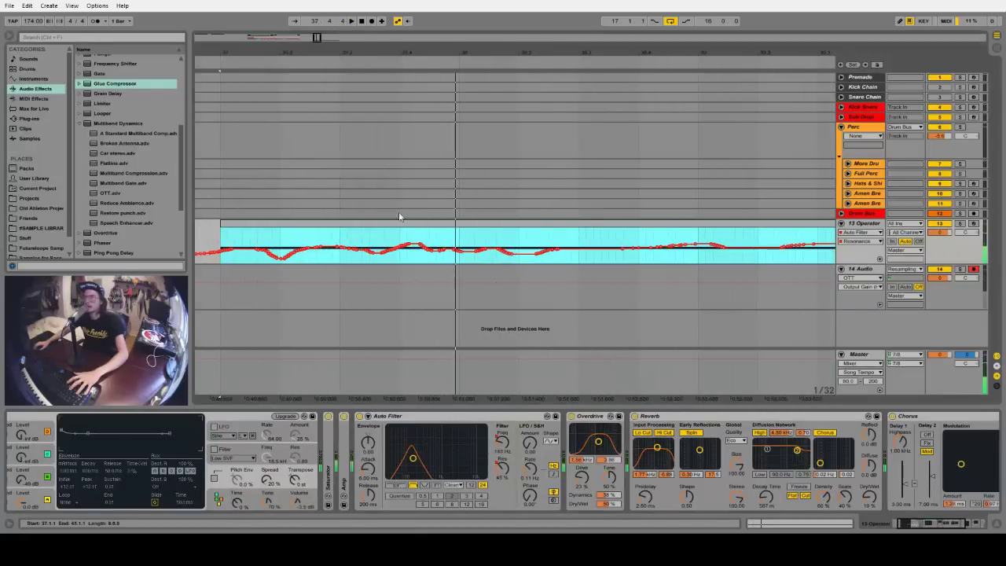
{"action": "left_click", "coordinate": [402, 247]}
{"action": "left_click", "coordinate": [879, 259]}
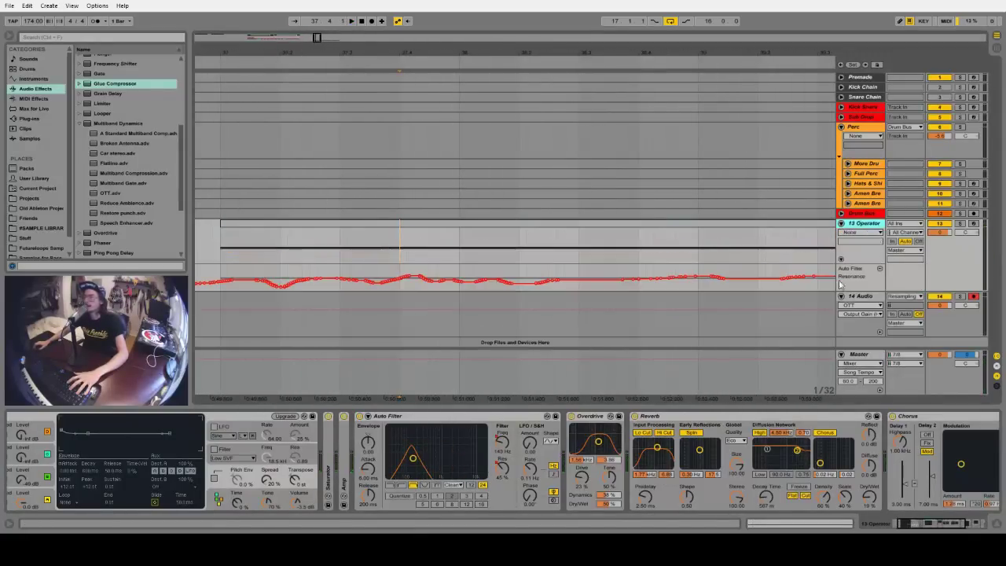
{"action": "scroll", "coordinate": [526, 243], "scroll_direction": "down", "scroll_amount": 1}
{"action": "left_click_drag", "start_coordinate": [400, 245], "coordinate": [416, 246]}
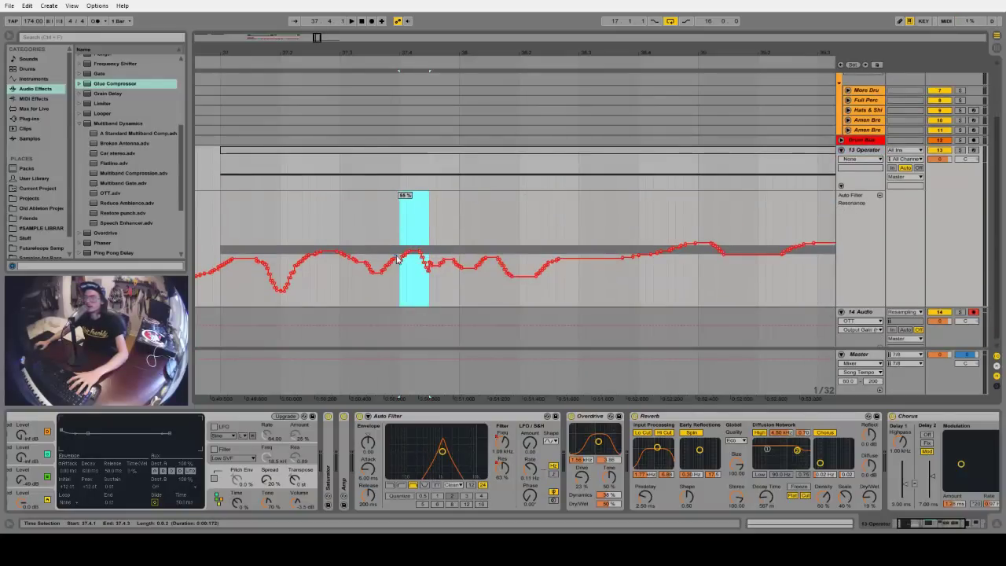
{"action": "left_click", "coordinate": [380, 250]}
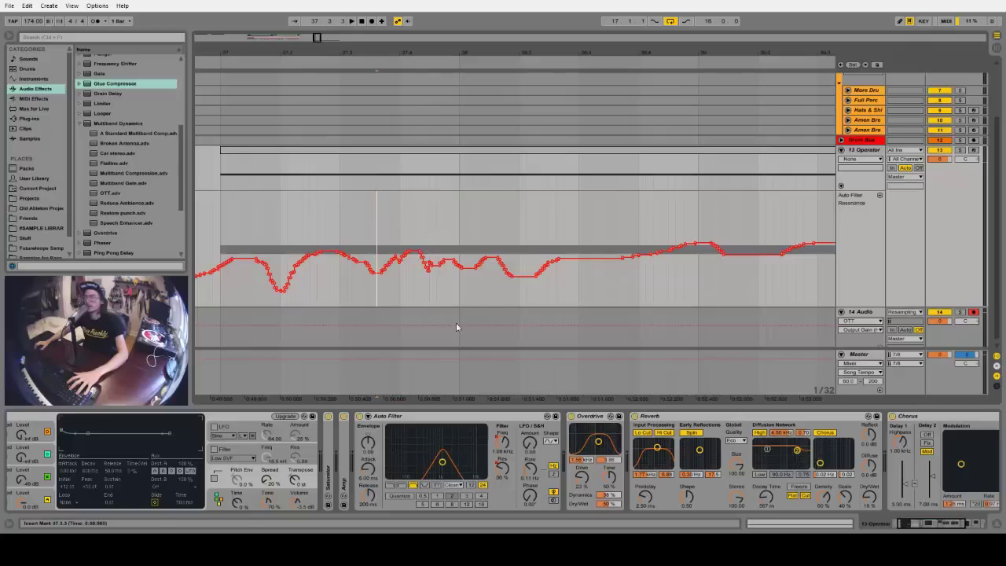
{"action": "left_click", "coordinate": [504, 463]}
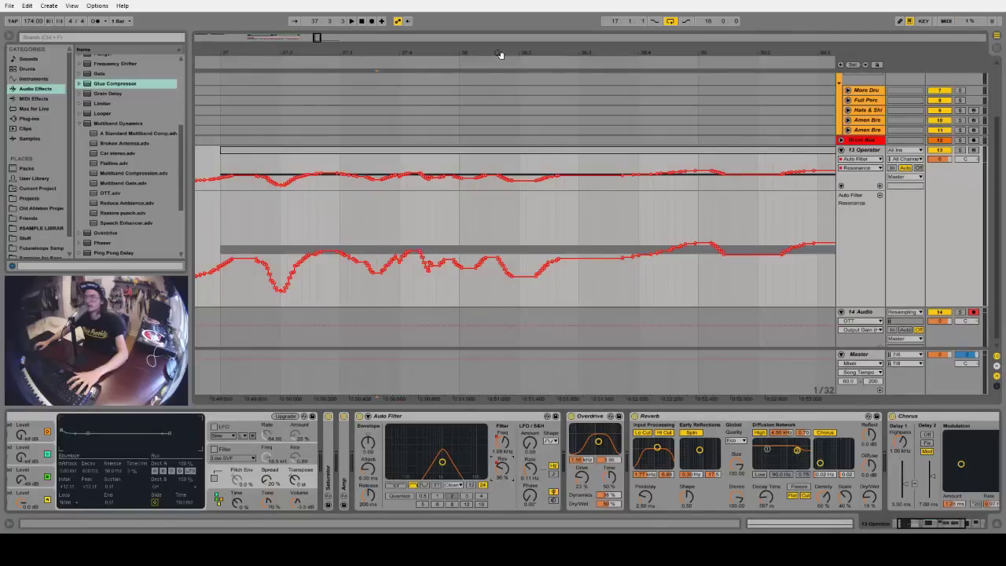
Zoom out and play back the Resonance automation across bars 37–45.
{"action": "left_click_drag", "start_coordinate": [499, 54], "coordinate": [324, 56]}
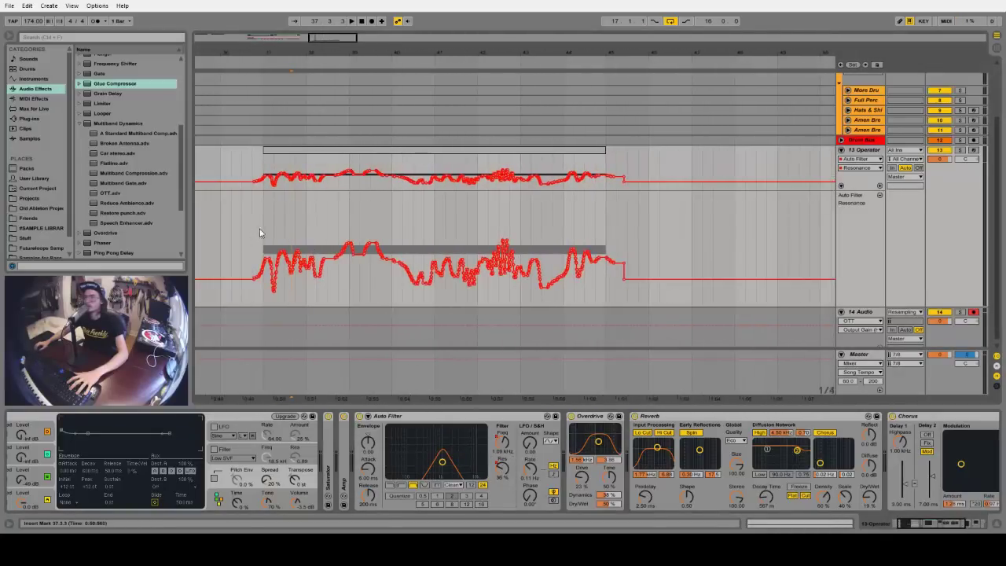
{"action": "key", "text": "space"}
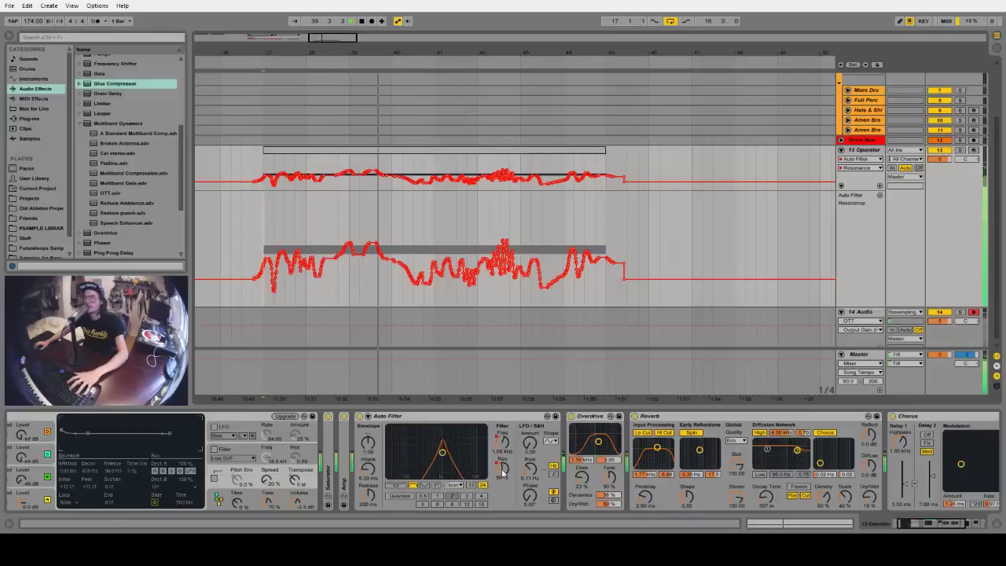
{"action": "key", "text": "space"}
{"action": "left_click_drag", "start_coordinate": [264, 229], "coordinate": [617, 260]}
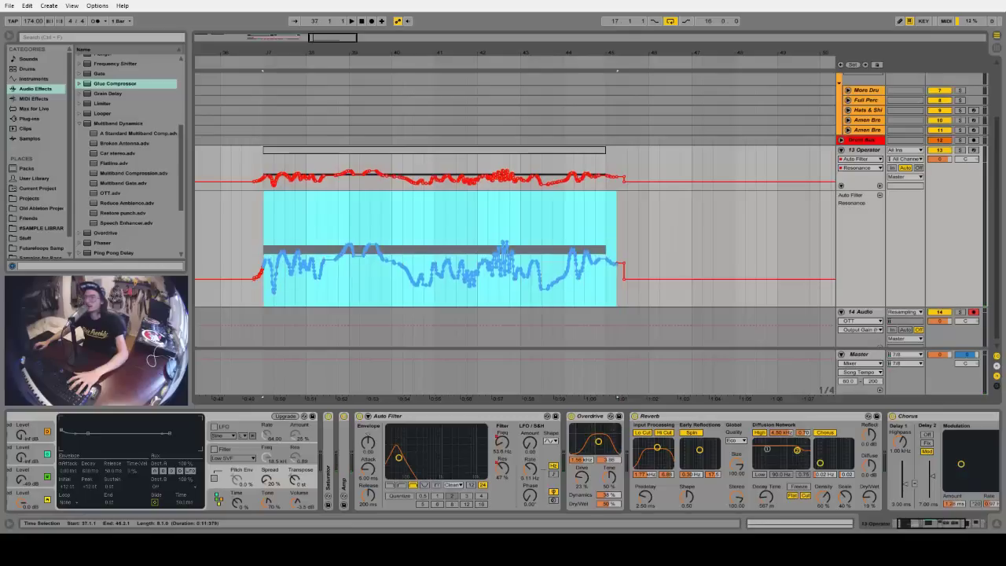
{"action": "key", "text": "space"}
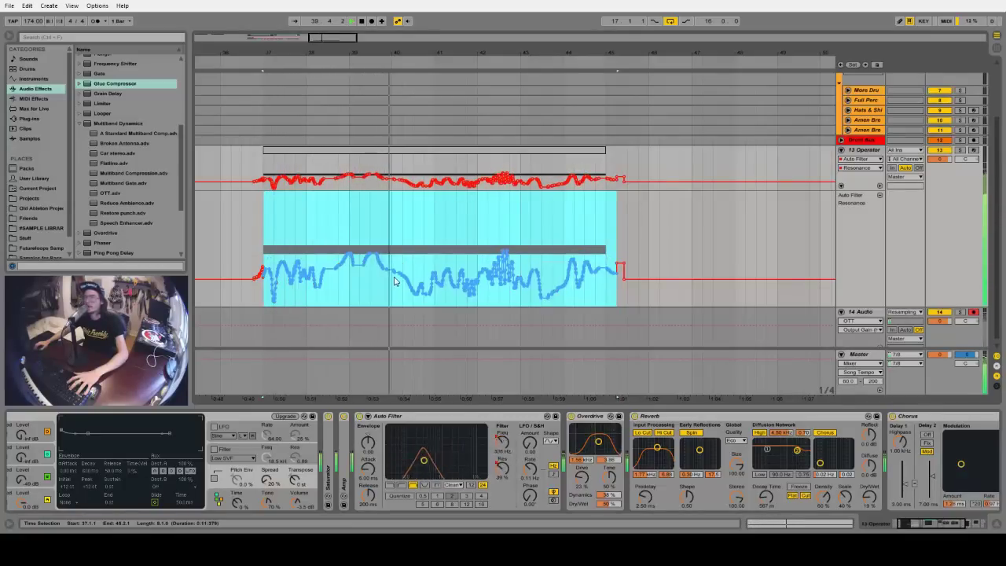
{"action": "key", "text": "space"}
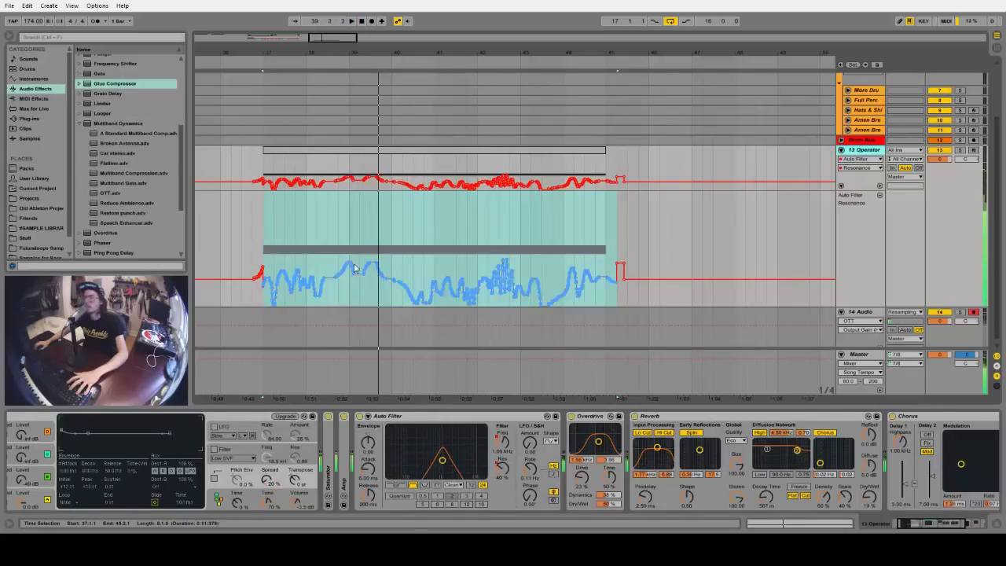
Audition selected spans within bars 37–45 and place the insert mark at 43.2.1.
{"action": "left_click_drag", "start_coordinate": [339, 263], "coordinate": [374, 279]}
{"action": "left_click", "coordinate": [330, 150], "text": "shift"}
{"action": "key", "text": "space"}
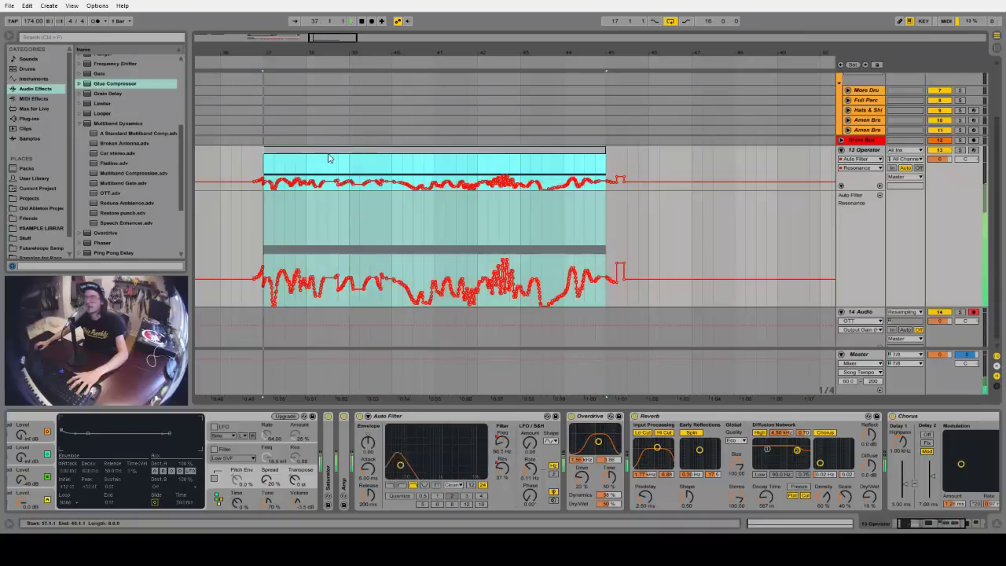
{"action": "left_click", "coordinate": [483, 271]}
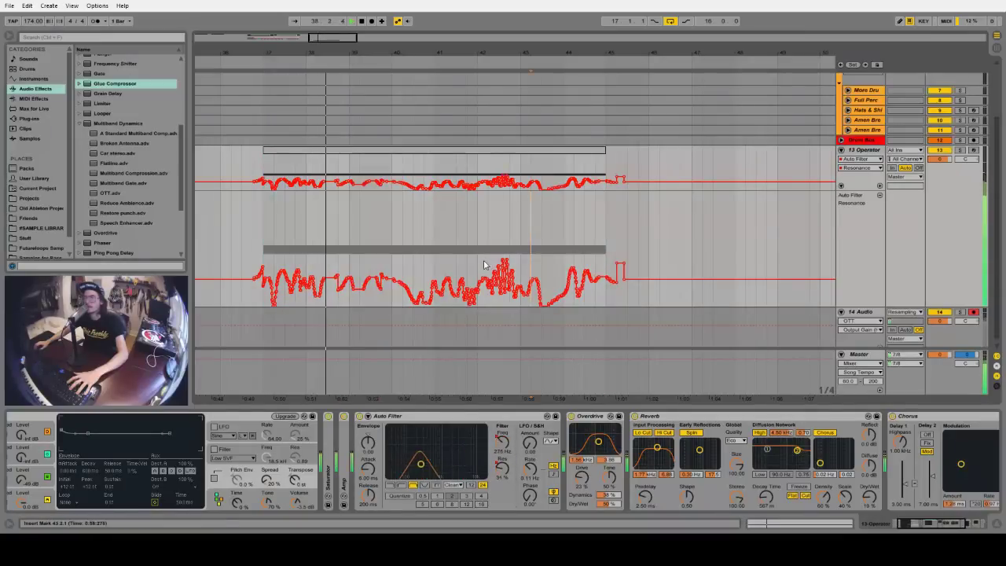
{"action": "left_click_drag", "start_coordinate": [488, 271], "coordinate": [519, 267]}
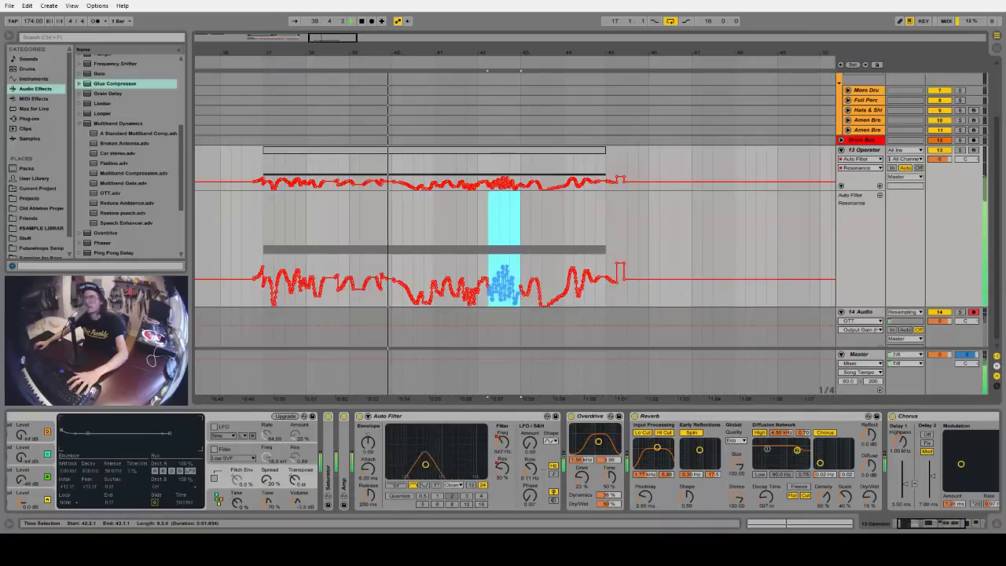
{"action": "left_click", "coordinate": [530, 265]}
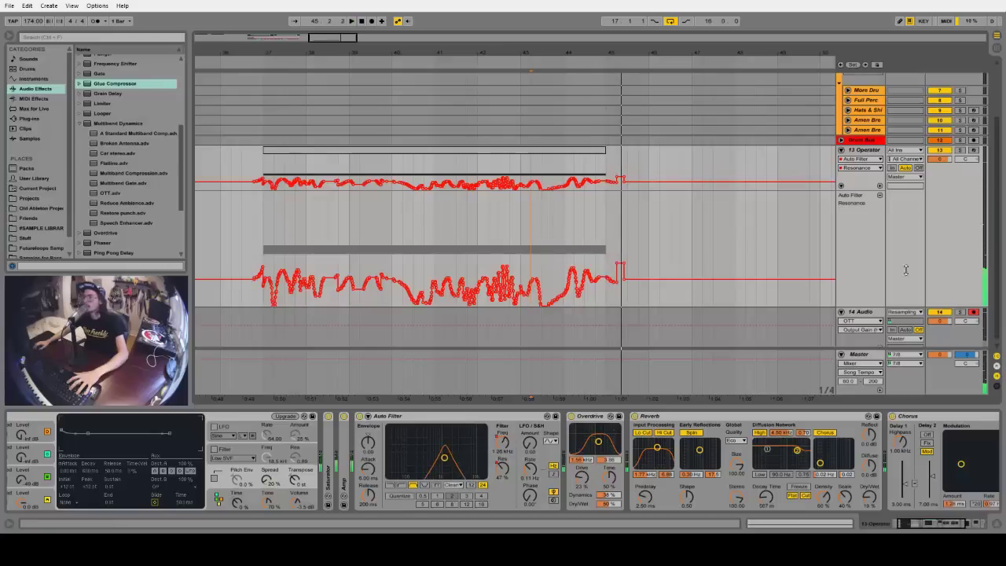
Record the automated bass into the 14 Audio track as a new resampled clip.
{"action": "left_click", "coordinate": [265, 307]}
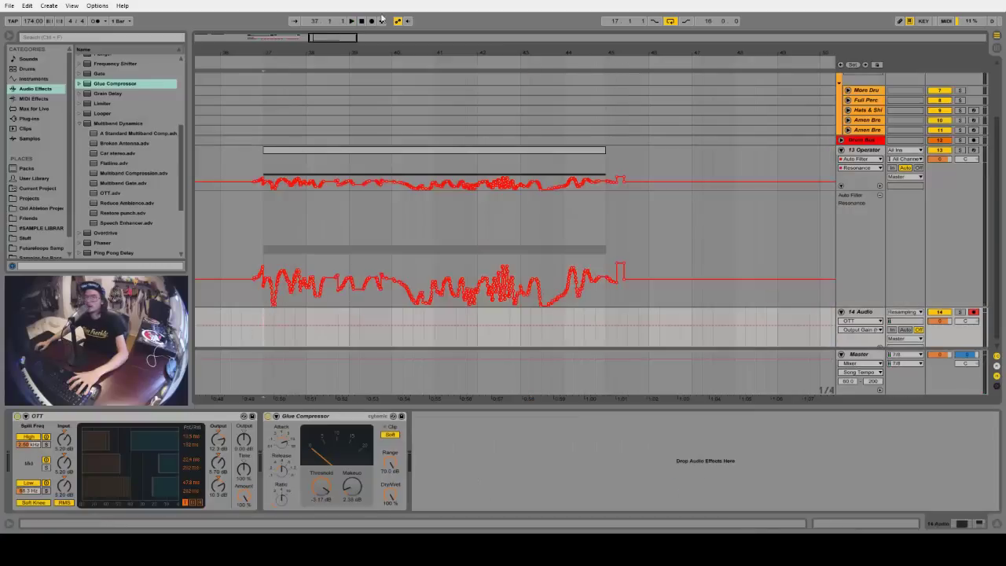
{"action": "left_click", "coordinate": [372, 21]}
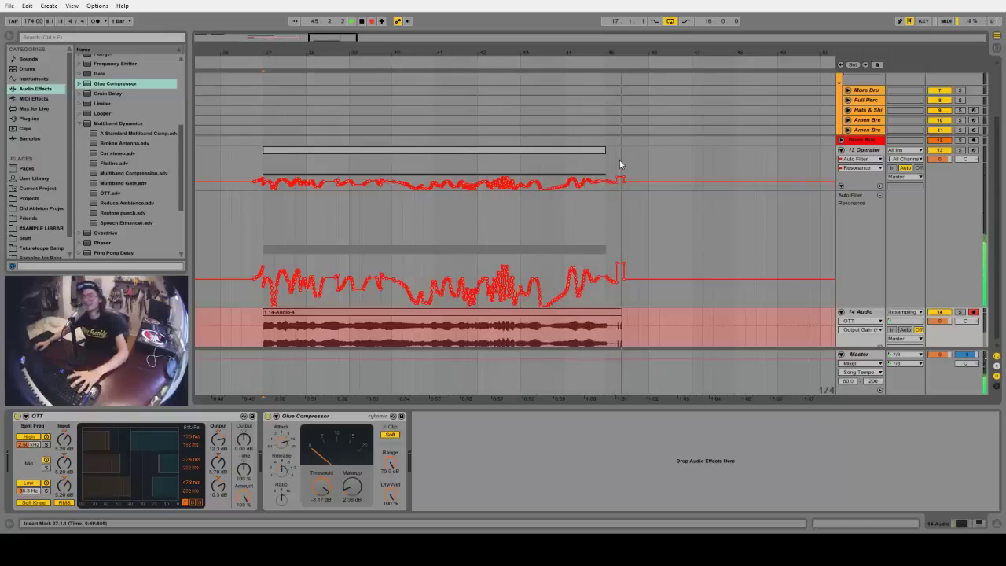
{"action": "key", "text": "space"}
{"action": "left_click", "coordinate": [799, 271]}
Fold the Operator track, solo 14 Audio, and play clip 14-Audio-4 from bar 37.
{"action": "left_click", "coordinate": [861, 311]}
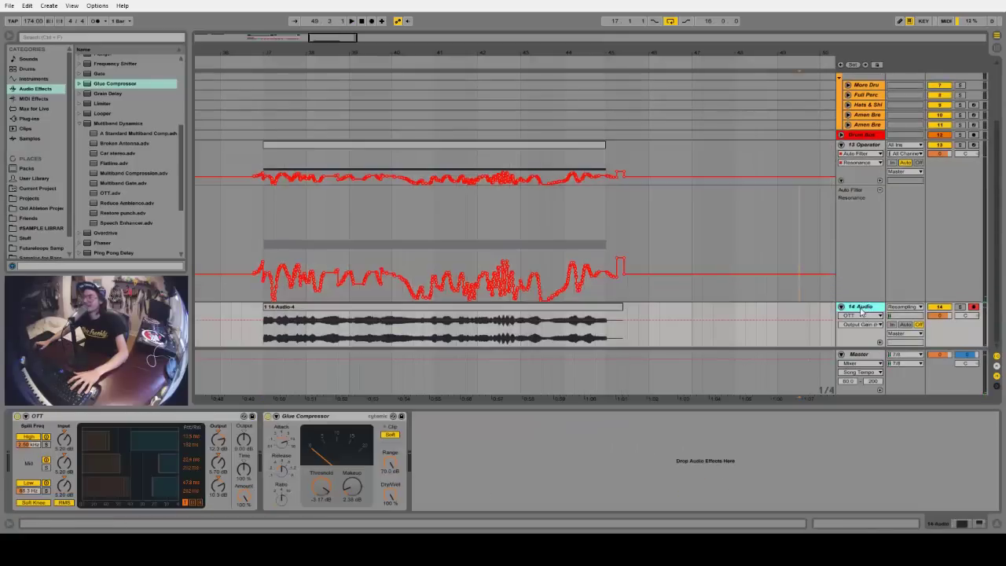
{"action": "left_click", "coordinate": [840, 145]}
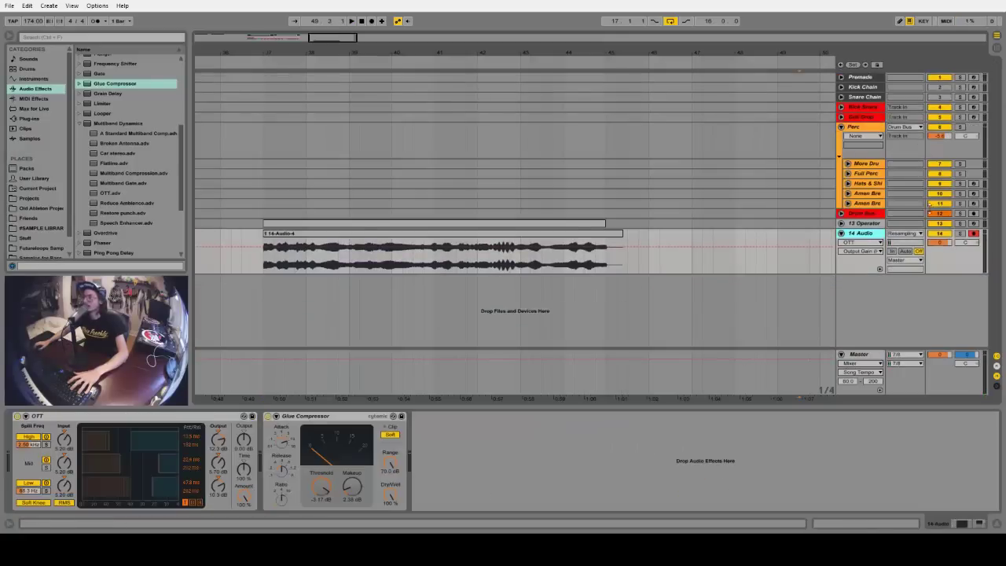
{"action": "left_click", "coordinate": [776, 245]}
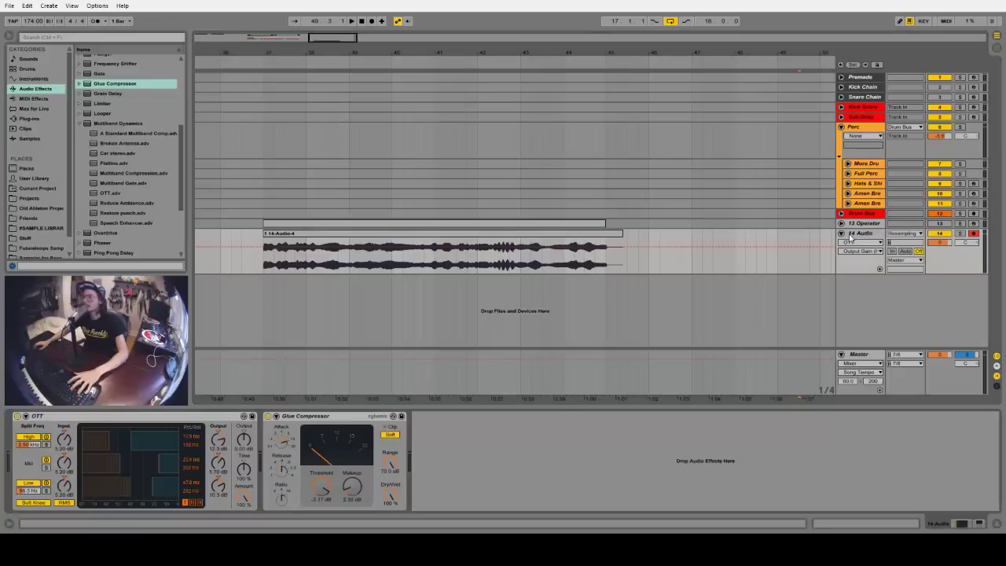
{"action": "left_click", "coordinate": [961, 234]}
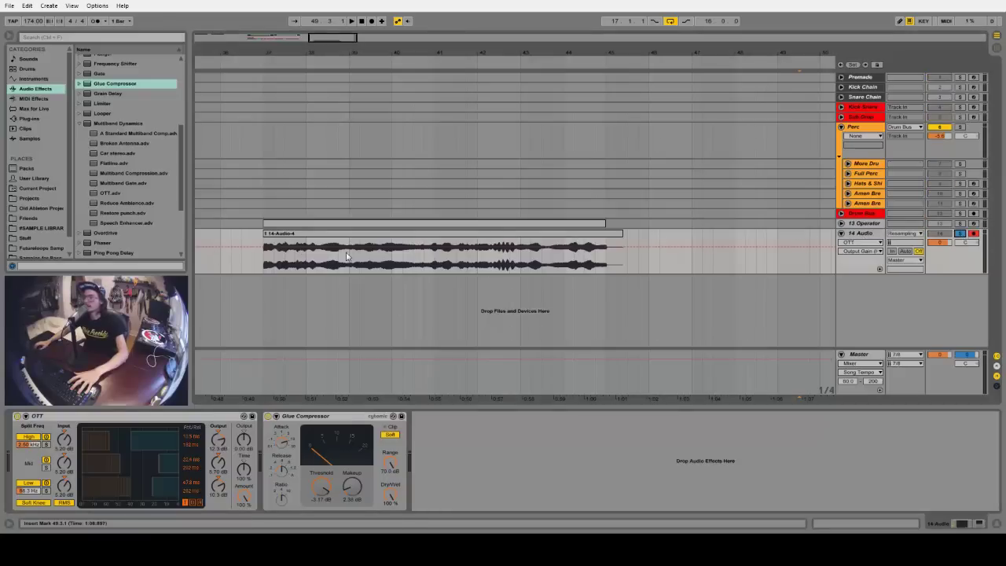
{"action": "left_click", "coordinate": [340, 253]}
{"action": "key", "text": "space"}
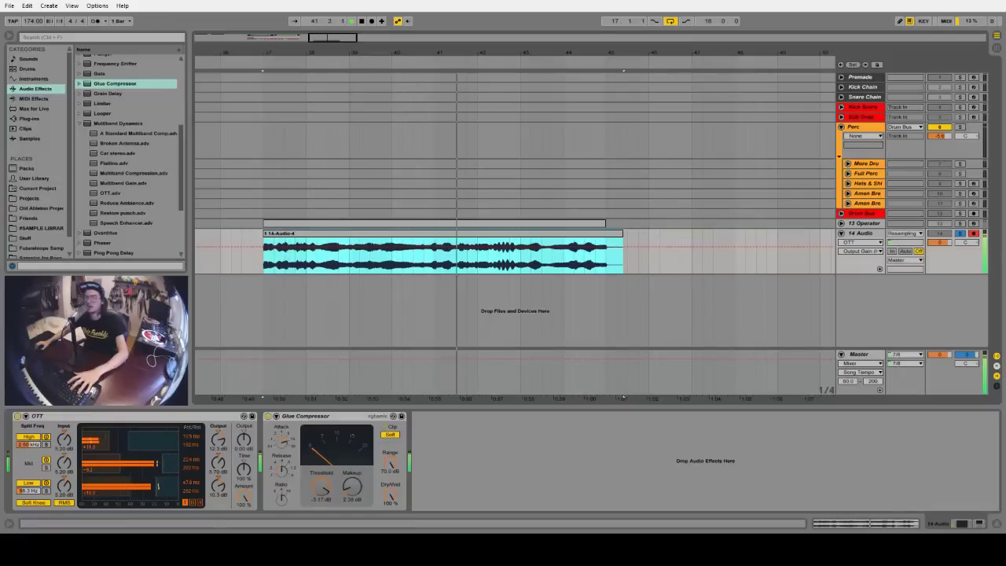
{"action": "left_click", "coordinate": [158, 463]}
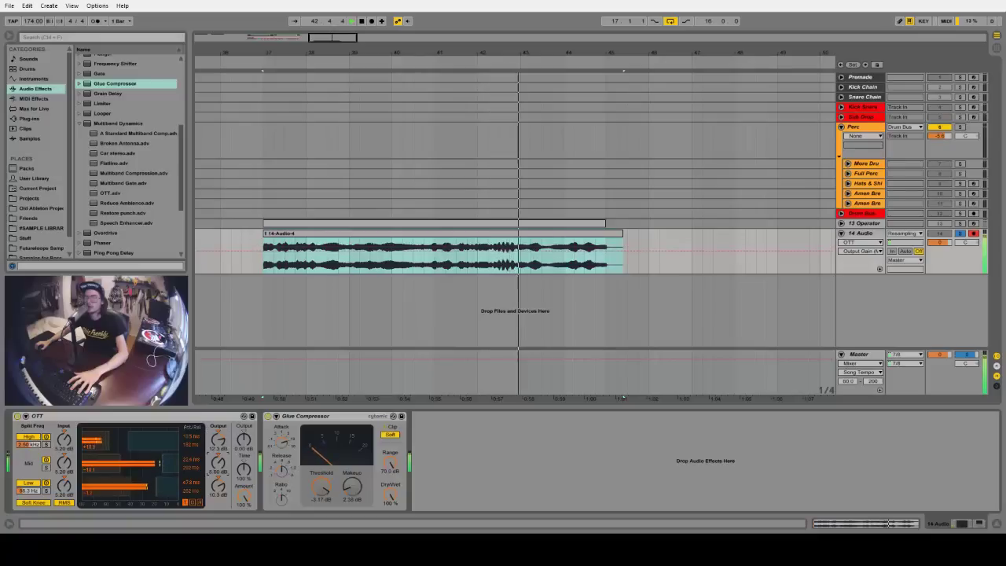
Loop the beat 42.3.1–42.4.1 and lower the Glue Compressor makeup gain.
{"action": "key", "text": "space"}
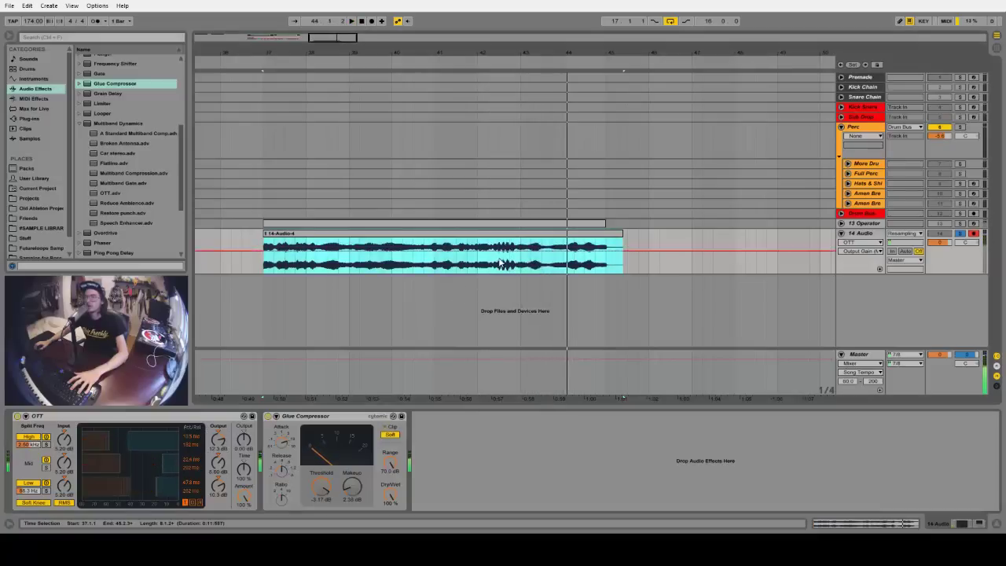
{"action": "left_click_drag", "start_coordinate": [498, 259], "coordinate": [504, 265]}
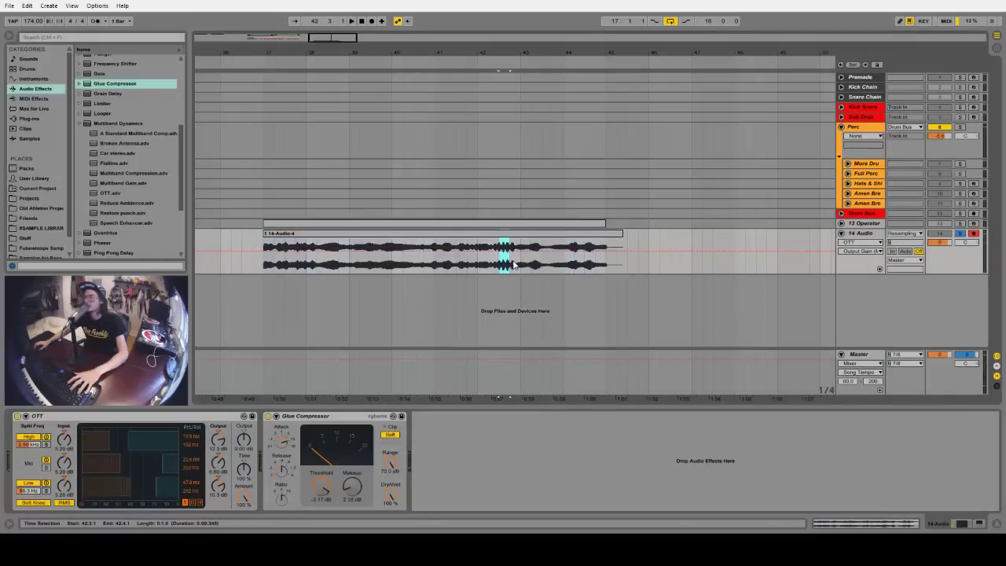
{"action": "key", "text": "space"}
{"action": "left_click_drag", "start_coordinate": [353, 488], "coordinate": [355, 485]}
{"action": "key", "text": "space"}
Trim the end of clip 14-Audio-4 shorter and play it from bar 37.
{"action": "left_click_drag", "start_coordinate": [620, 234], "coordinate": [498, 234]}
{"action": "key", "text": "space"}
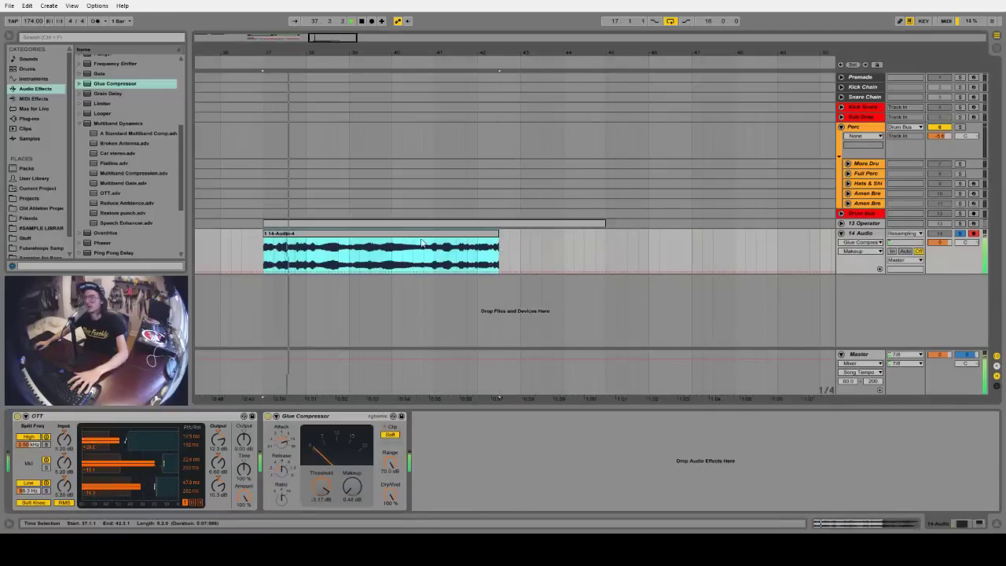
{"action": "key", "text": "space"}
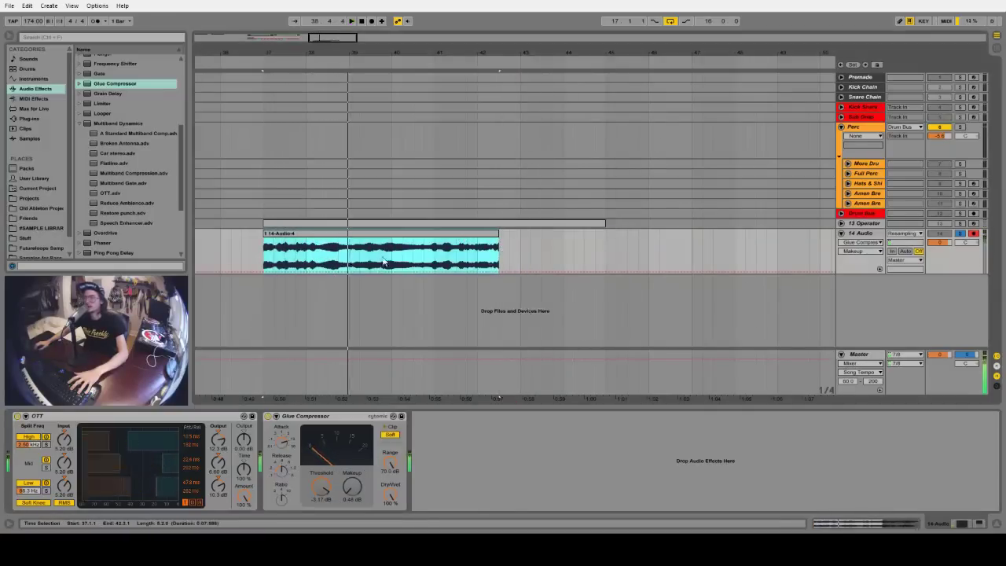
Freeze and flatten the 14 Audio track, printing OTT and Glue Compressor into the clip.
{"action": "right_click", "coordinate": [873, 234]}
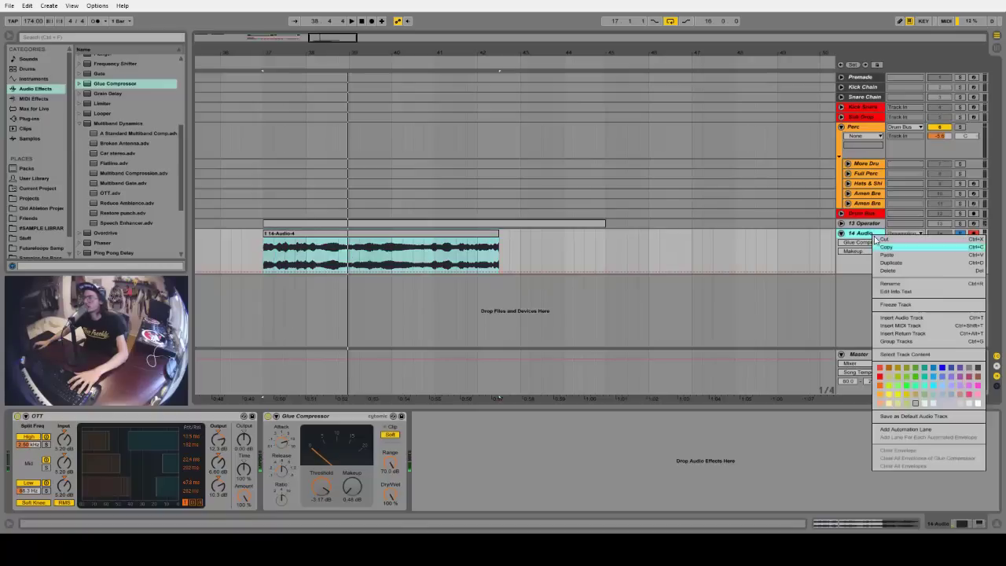
{"action": "left_click", "coordinate": [910, 305]}
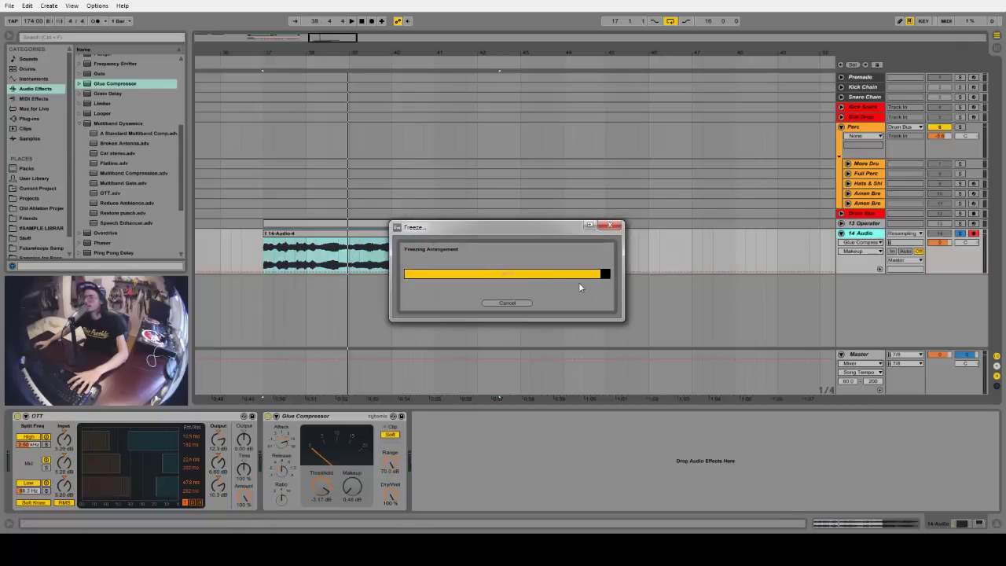
{"action": "right_click", "coordinate": [873, 234]}
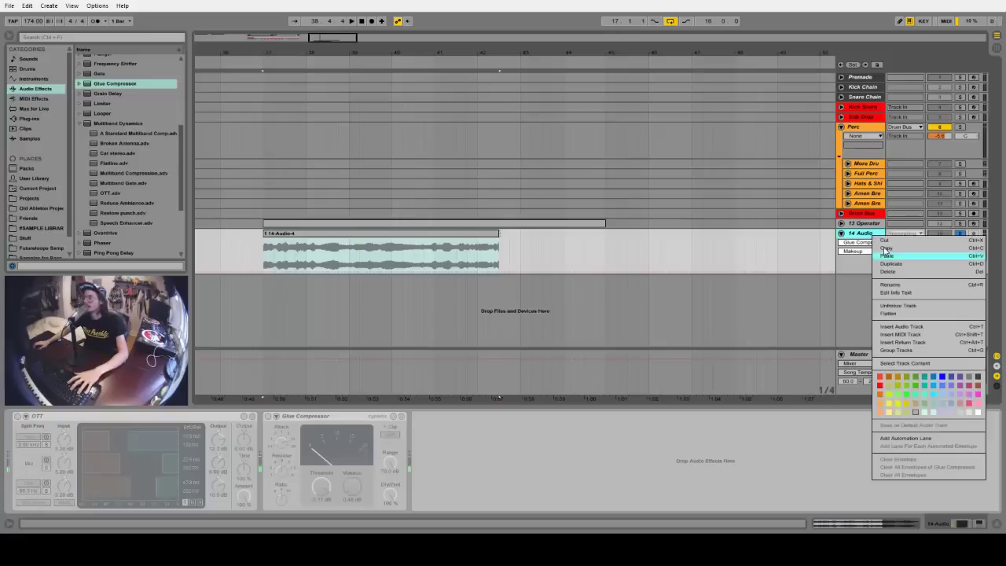
{"action": "left_click", "coordinate": [891, 315]}
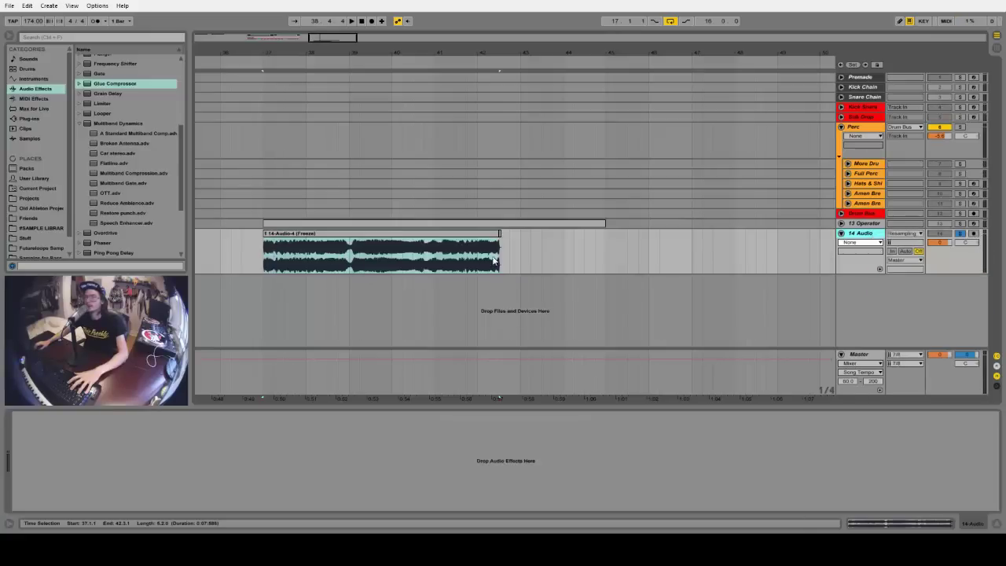
{"action": "left_click_drag", "start_coordinate": [500, 256], "coordinate": [520, 251]}
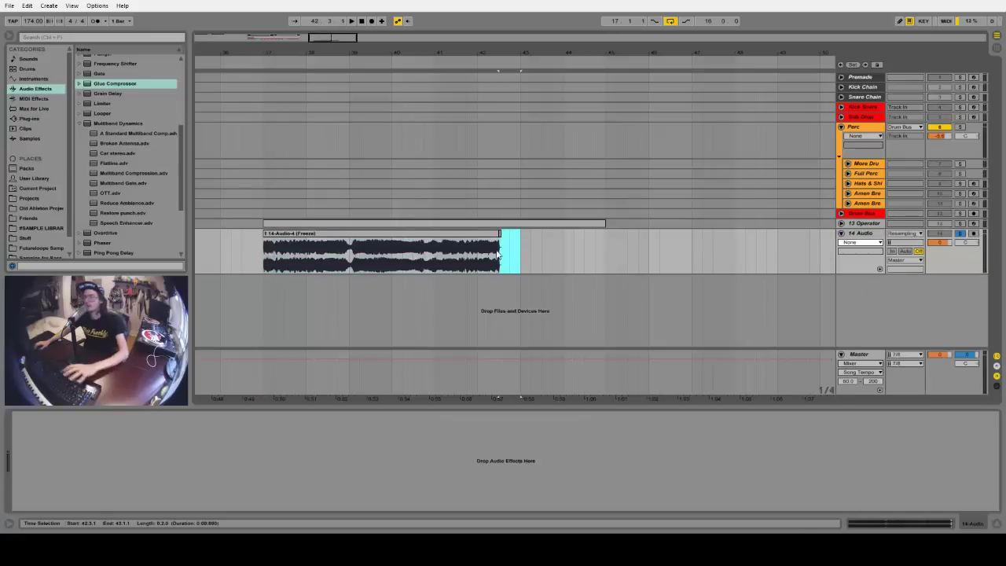
{"action": "left_click", "coordinate": [722, 264]}
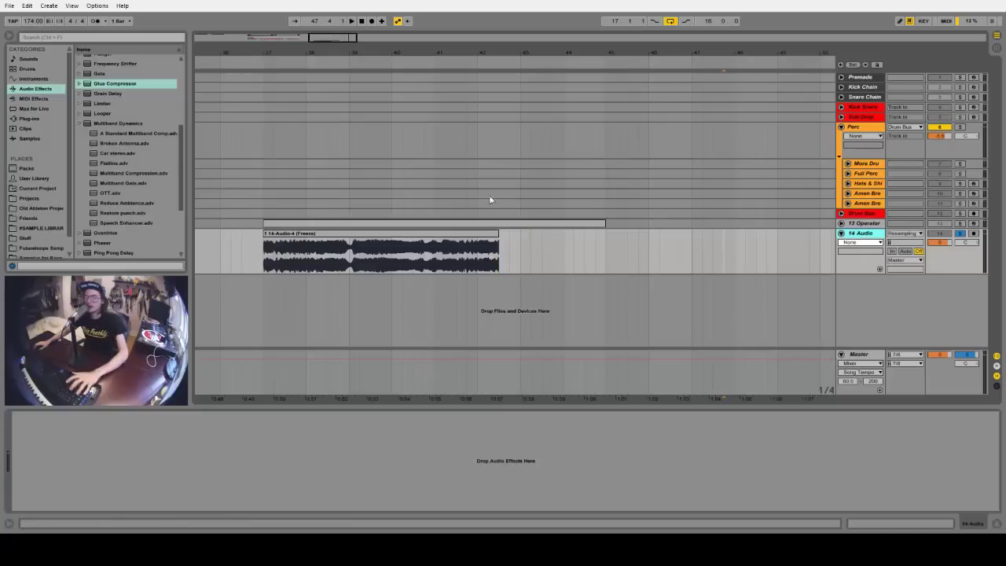
Add a new MIDI track and put a Sampler instrument on it.
{"action": "key", "text": "ctrl+shift+t"}
{"action": "left_click", "coordinate": [35, 78]}
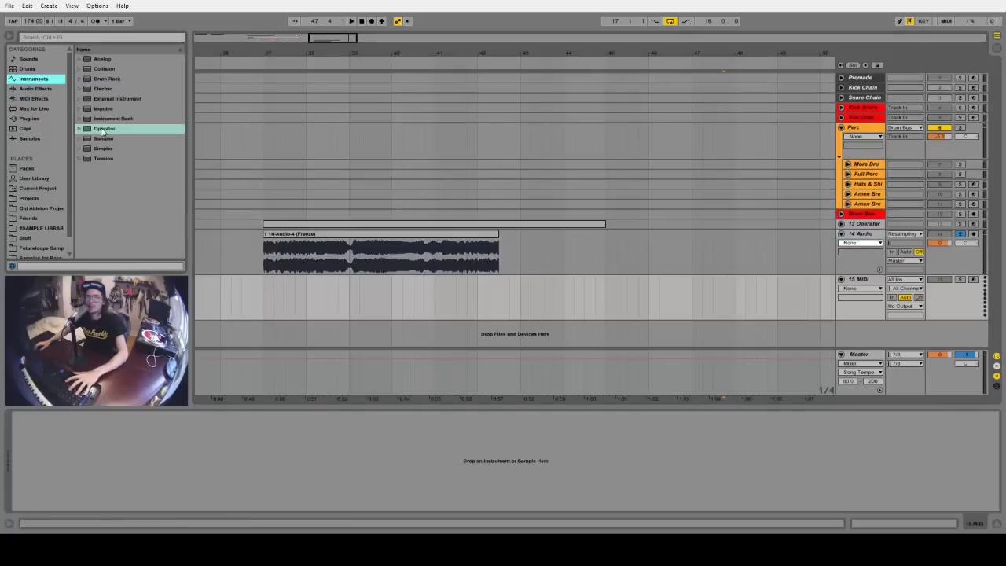
{"action": "left_click_drag", "start_coordinate": [102, 132], "coordinate": [282, 269]}
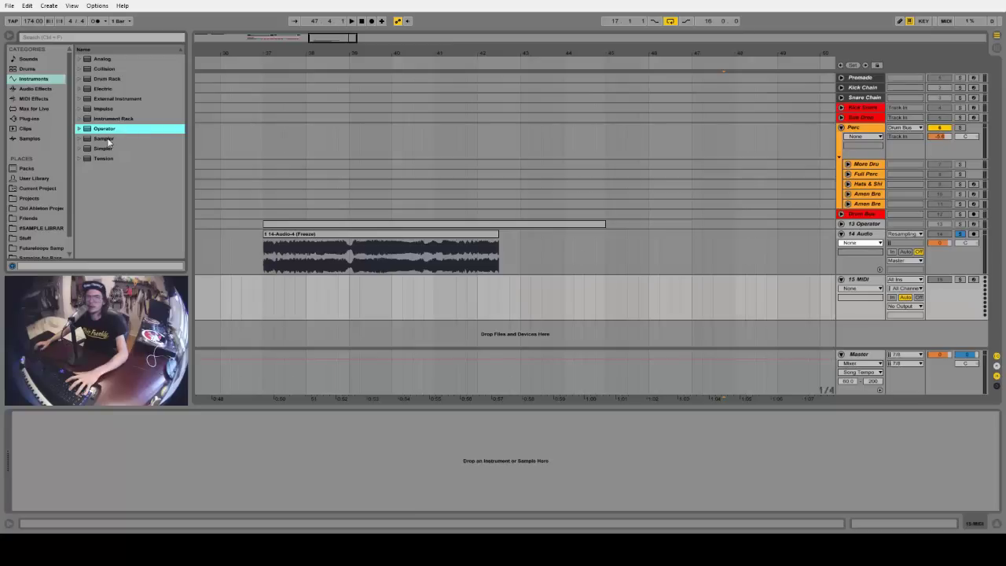
{"action": "left_click_drag", "start_coordinate": [102, 149], "coordinate": [141, 181]}
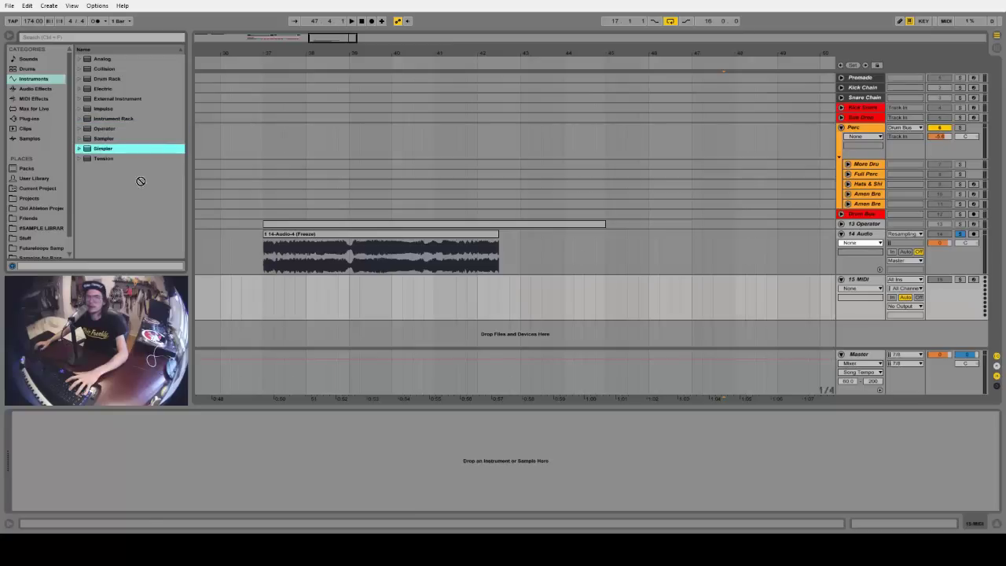
{"action": "left_click", "coordinate": [105, 139]}
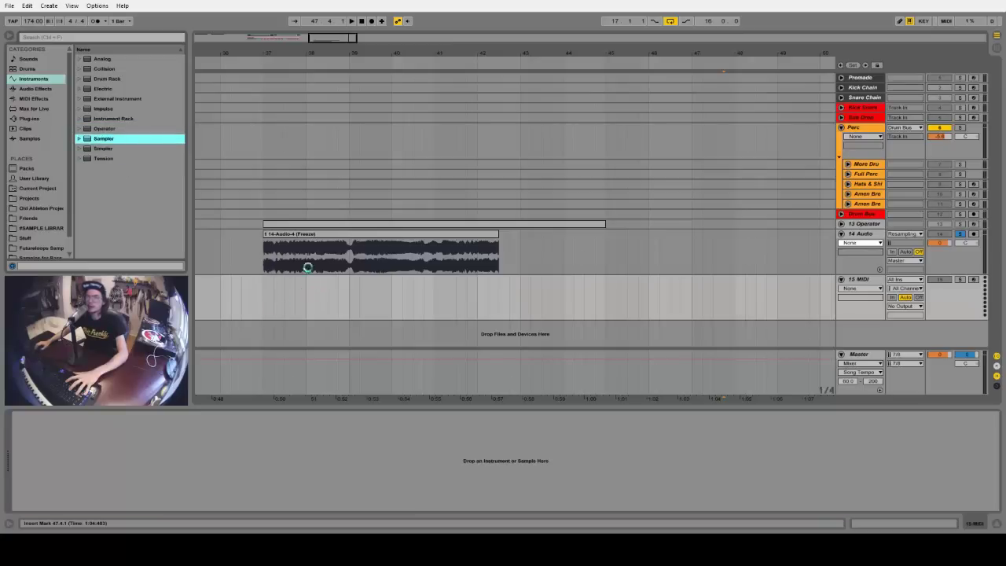
{"action": "left_click_drag", "start_coordinate": [308, 267], "coordinate": [375, 282]}
Load the frozen 14-Audio-4 clip into the Sampler as its sample.
{"action": "left_click", "coordinate": [358, 237]}
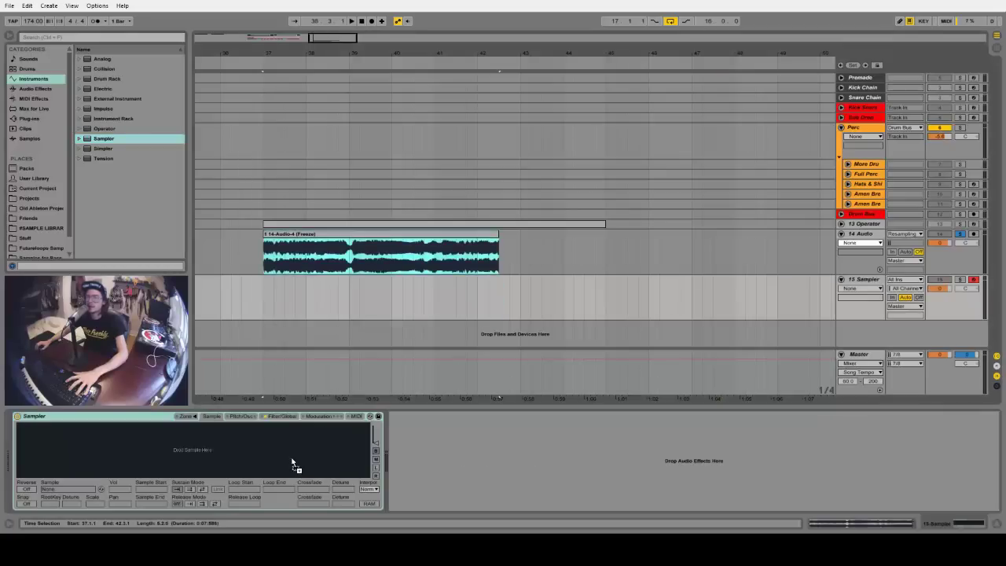
{"action": "left_click_drag", "start_coordinate": [291, 459], "coordinate": [292, 459]}
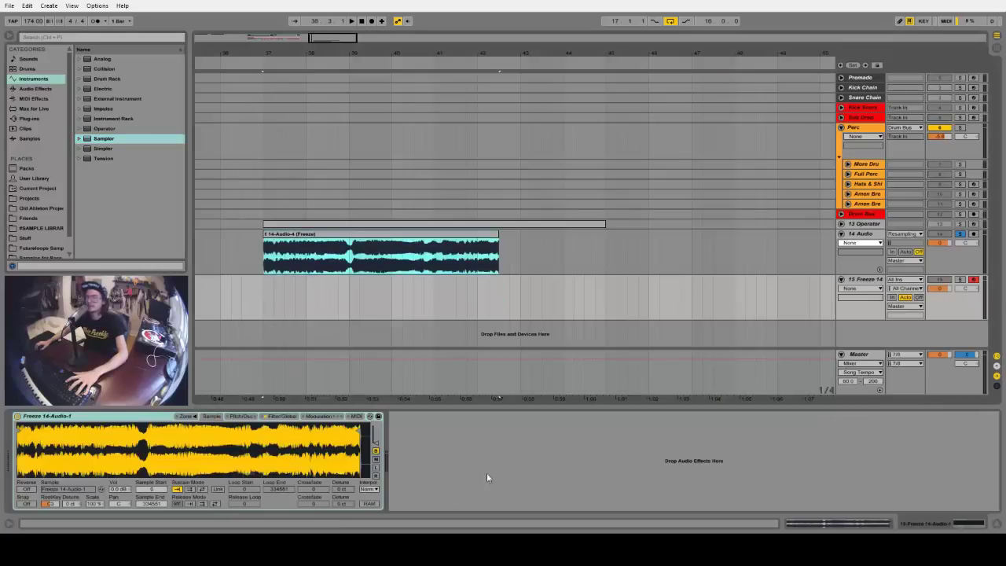
{"action": "left_click", "coordinate": [961, 281]}
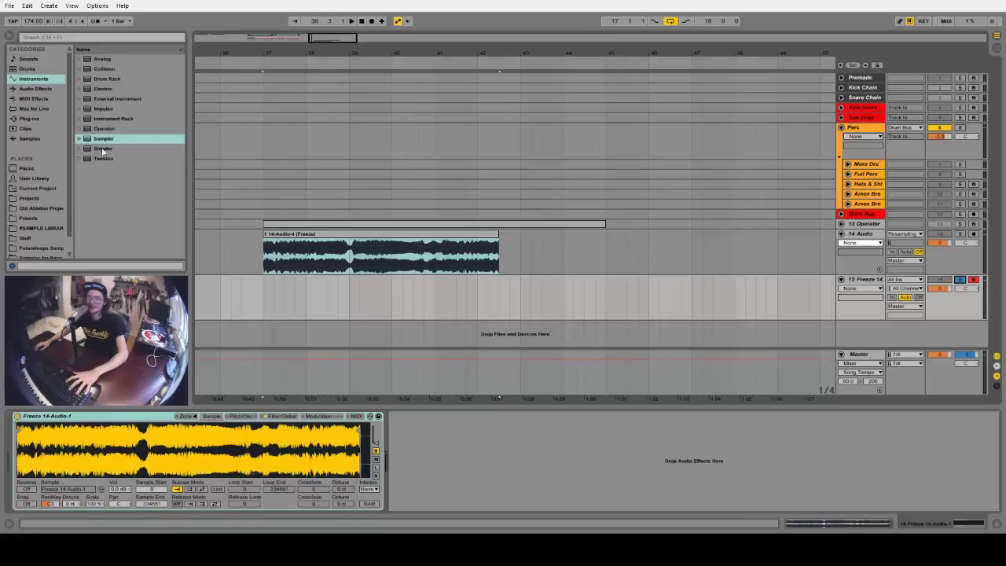
{"action": "left_click", "coordinate": [148, 424]}
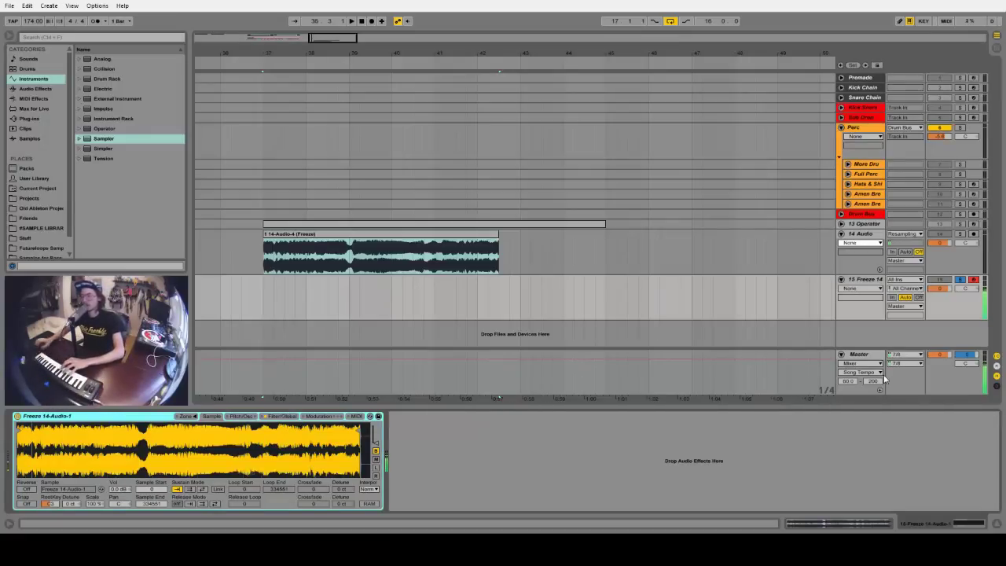
Look through the Sampler's pages, then limit it to a single voice.
{"action": "left_click", "coordinate": [290, 415]}
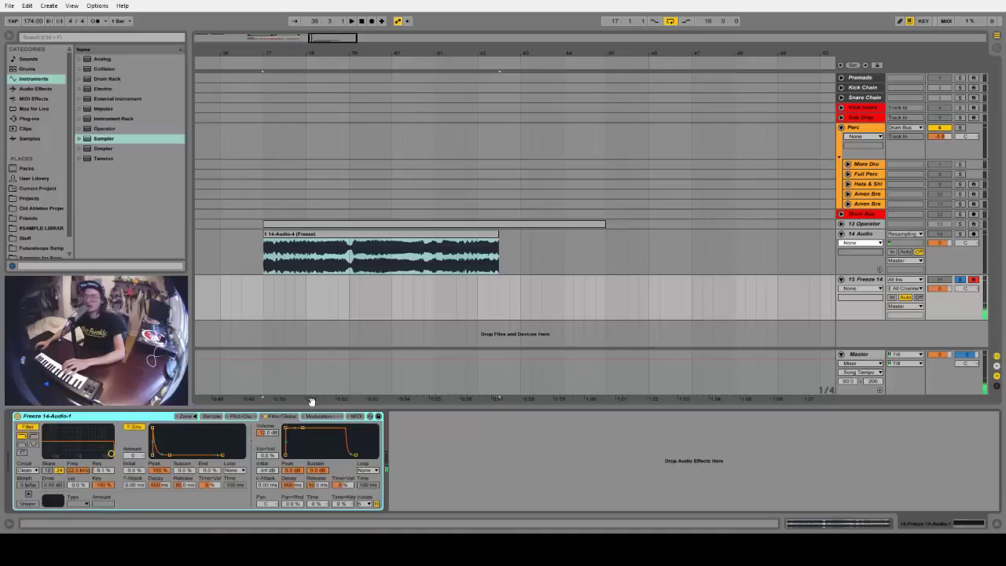
{"action": "left_click", "coordinate": [273, 434]}
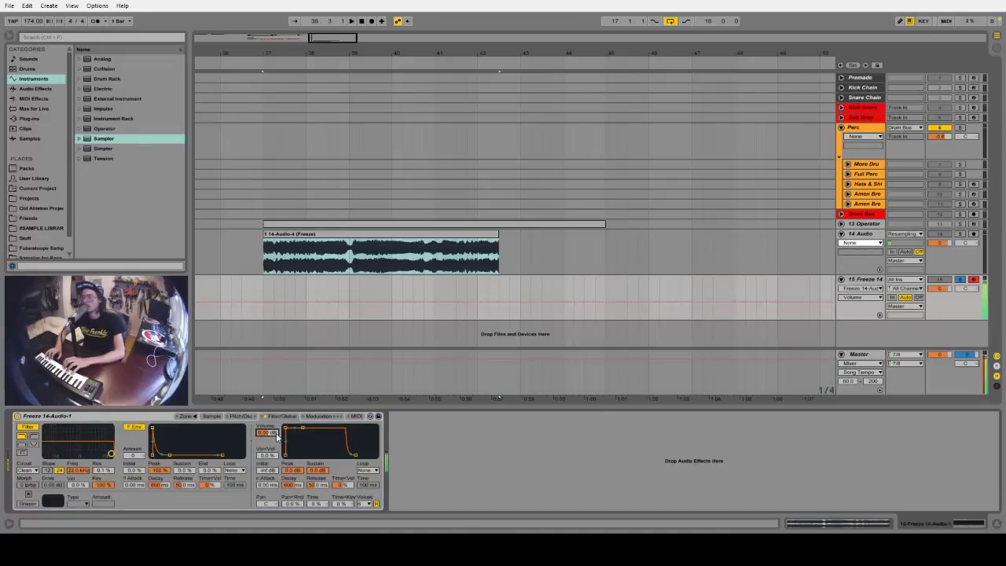
{"action": "left_click", "coordinate": [238, 416]}
{"action": "left_click", "coordinate": [211, 415]}
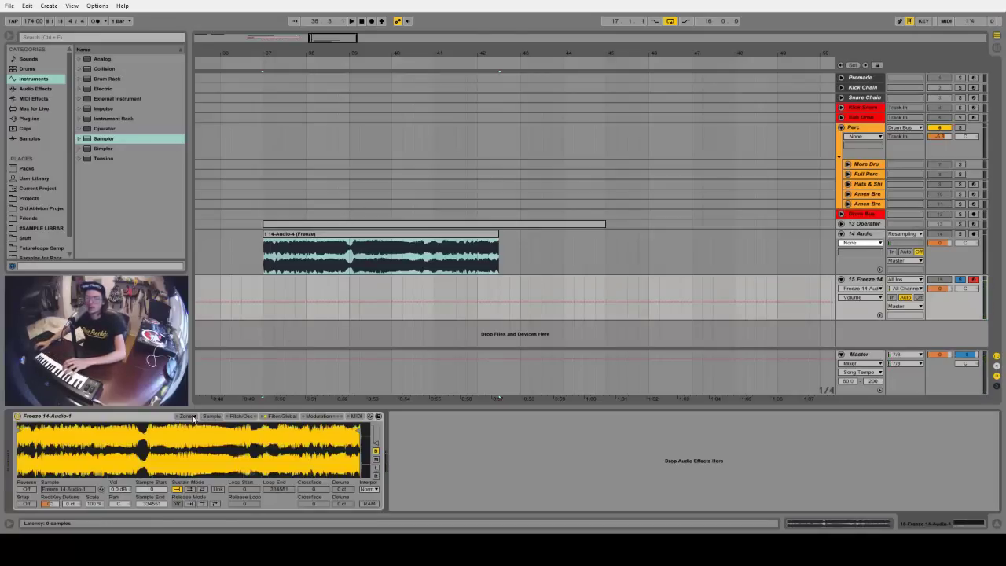
{"action": "left_click", "coordinate": [186, 416]}
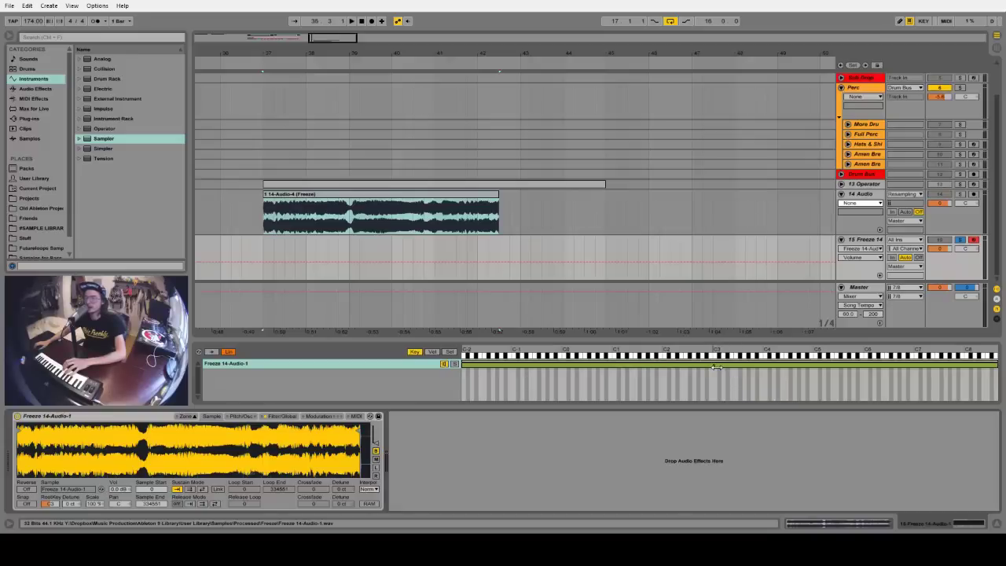
{"action": "left_click", "coordinate": [187, 416]}
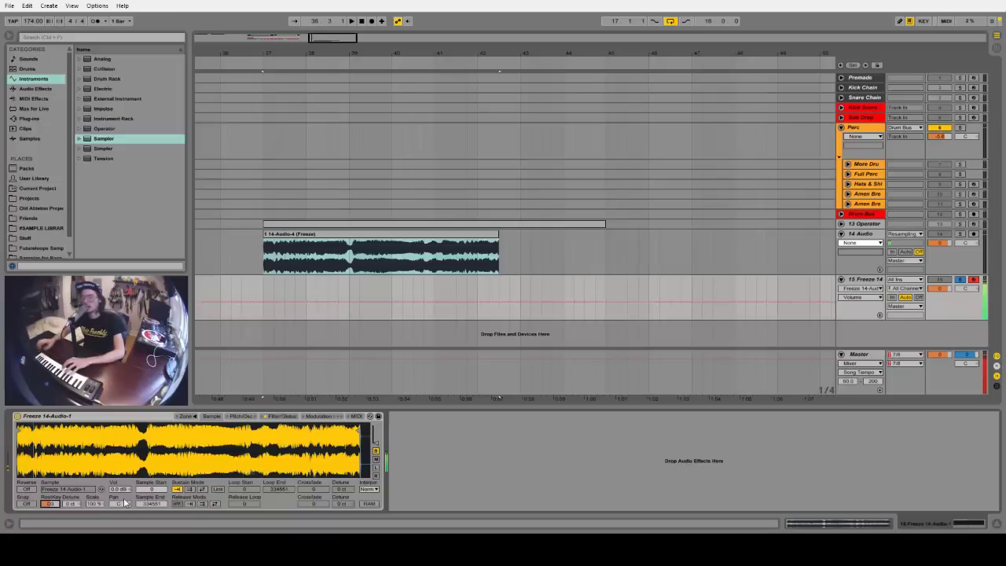
{"action": "left_click", "coordinate": [282, 416]}
{"action": "left_click", "coordinate": [371, 506]}
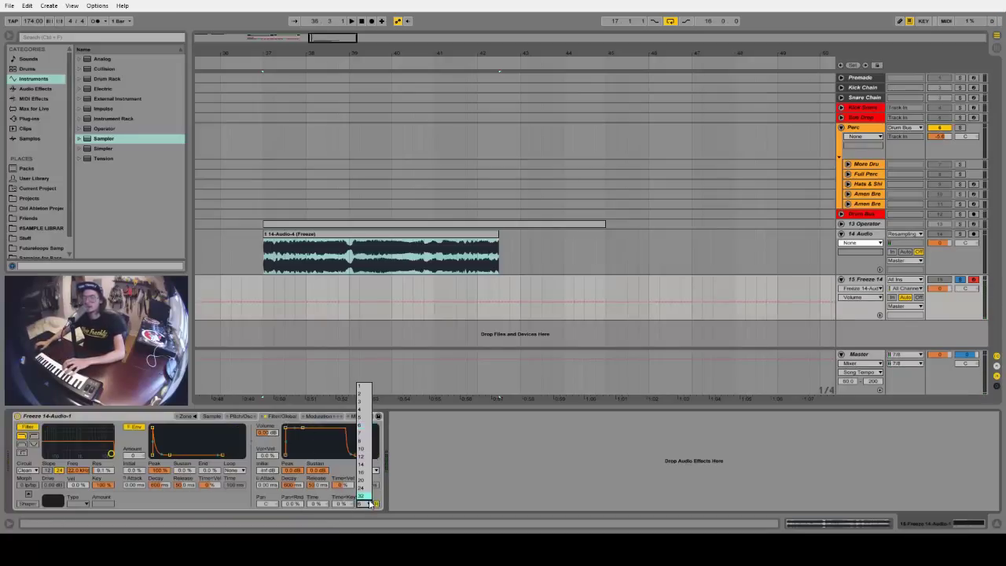
{"action": "left_click", "coordinate": [364, 388]}
Set glide mode to Glide with about 71 ms glide time, then show the pitch-bend settings.
{"action": "left_click", "coordinate": [318, 415]}
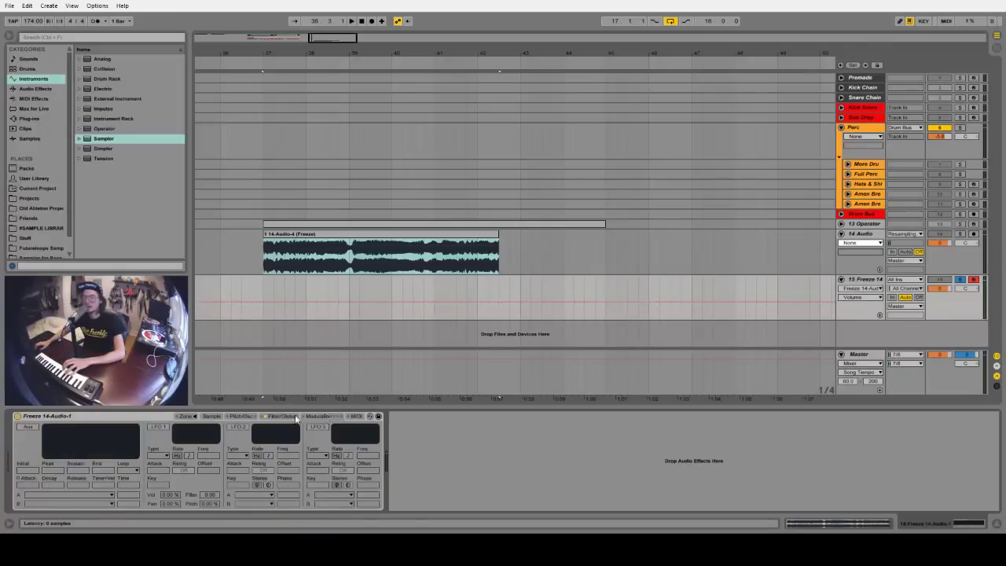
{"action": "left_click", "coordinate": [250, 415]}
{"action": "left_click", "coordinate": [328, 497]}
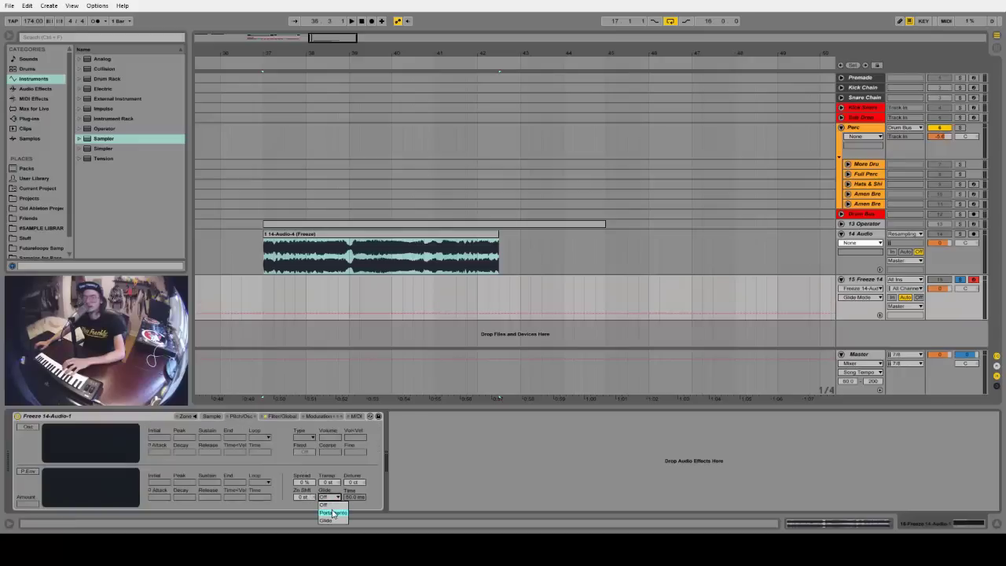
{"action": "left_click", "coordinate": [332, 512]}
{"action": "left_click_drag", "start_coordinate": [355, 497], "coordinate": [354, 481]}
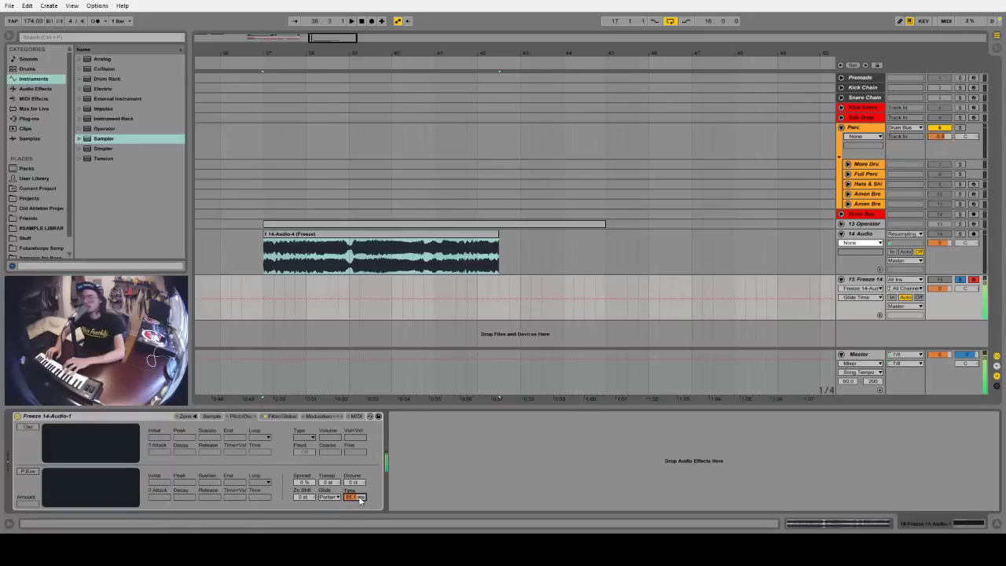
{"action": "left_click", "coordinate": [328, 498]}
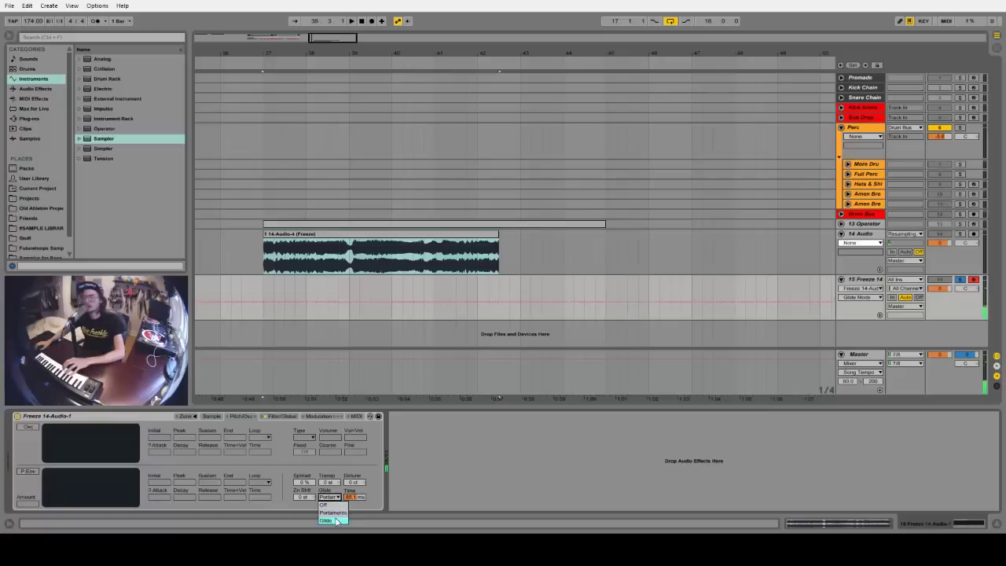
{"action": "left_click", "coordinate": [332, 521]}
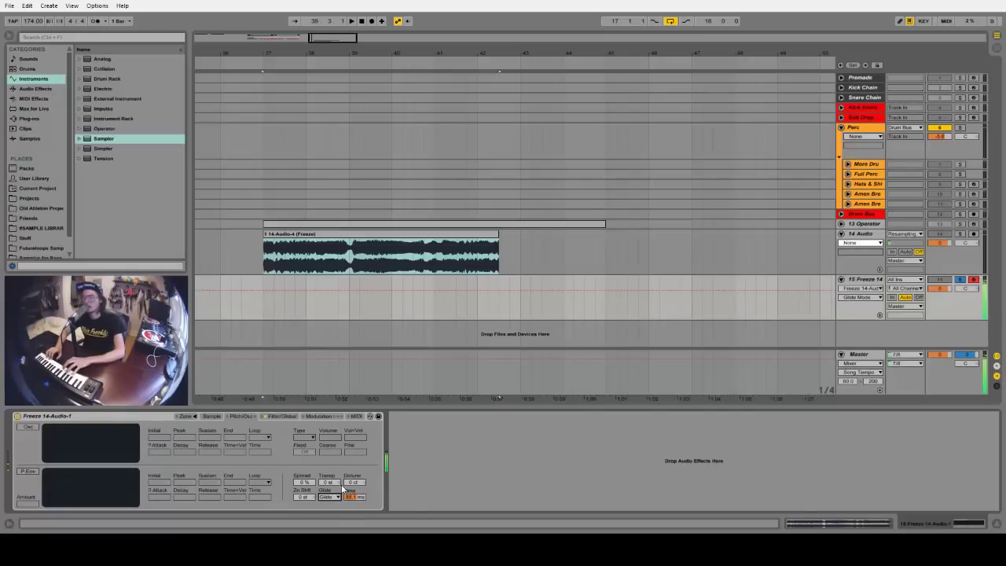
{"action": "left_click", "coordinate": [318, 417]}
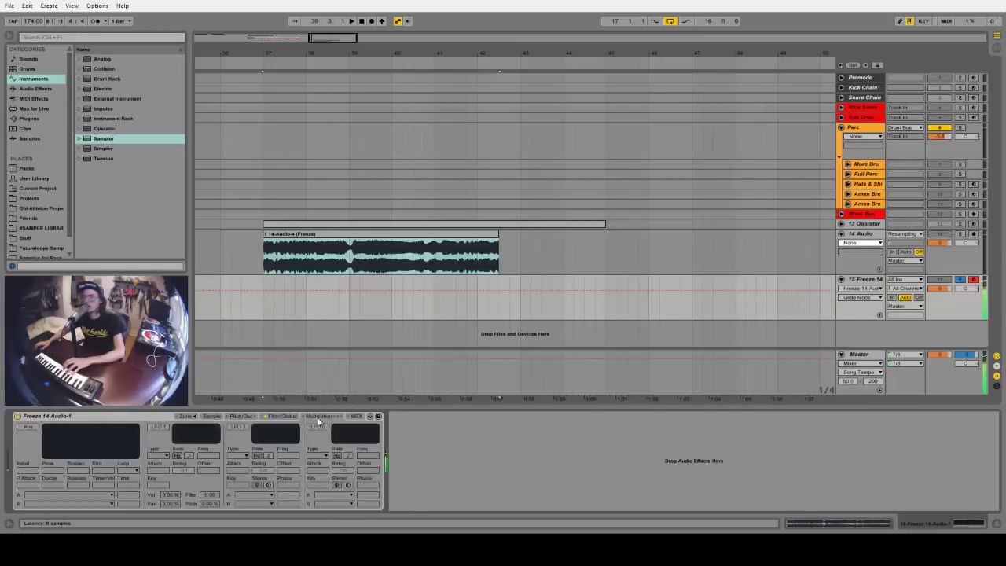
{"action": "left_click", "coordinate": [356, 415]}
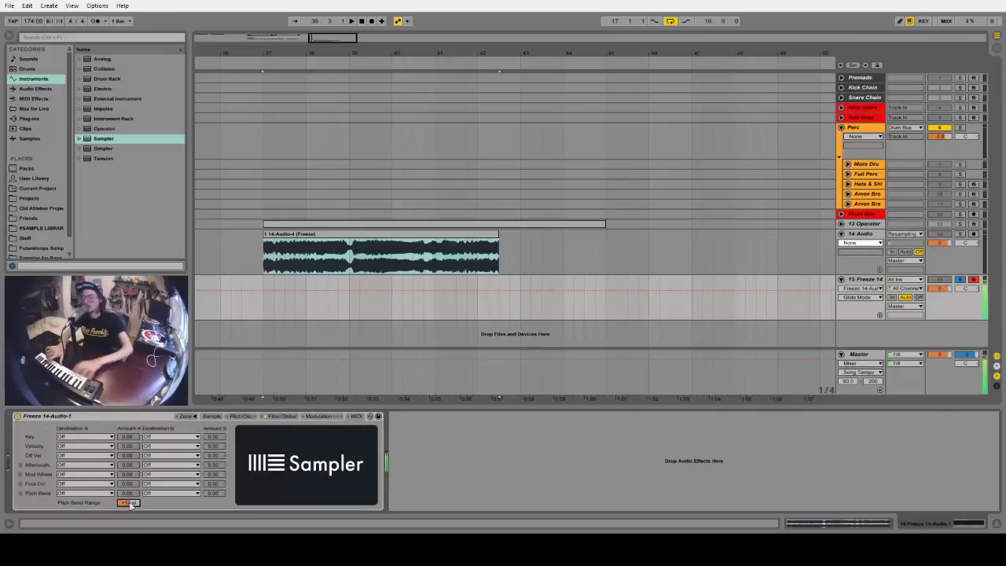
Move the Sampler's sample start about two-thirds into the waveform.
{"action": "left_click", "coordinate": [209, 416]}
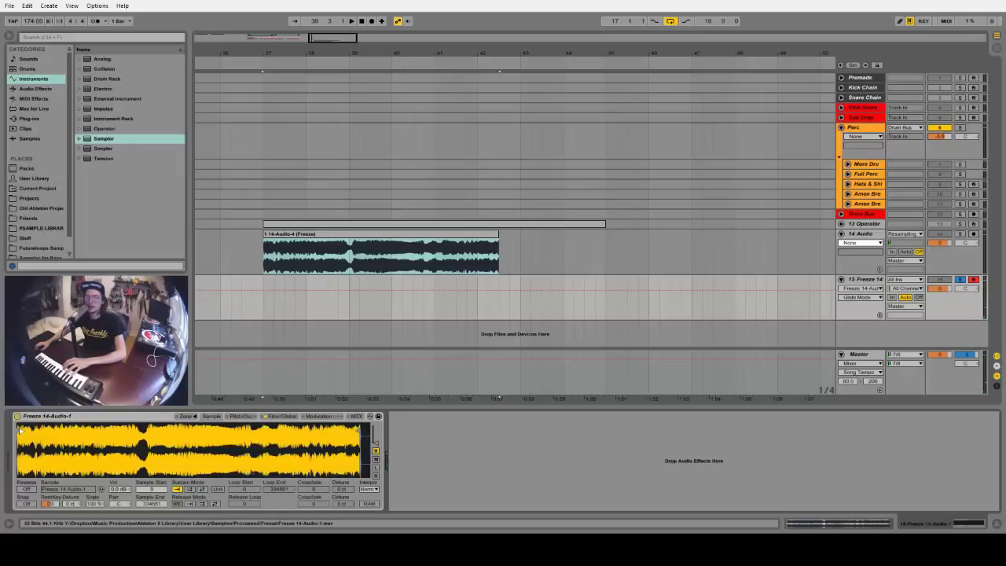
{"action": "left_click_drag", "start_coordinate": [21, 430], "coordinate": [151, 433]}
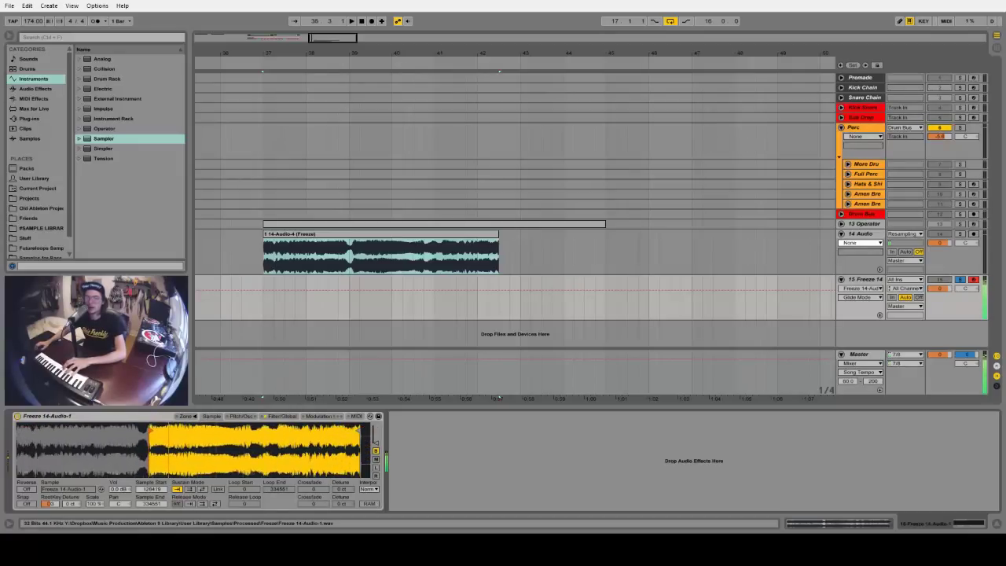
{"action": "left_click_drag", "start_coordinate": [153, 431], "coordinate": [240, 428]}
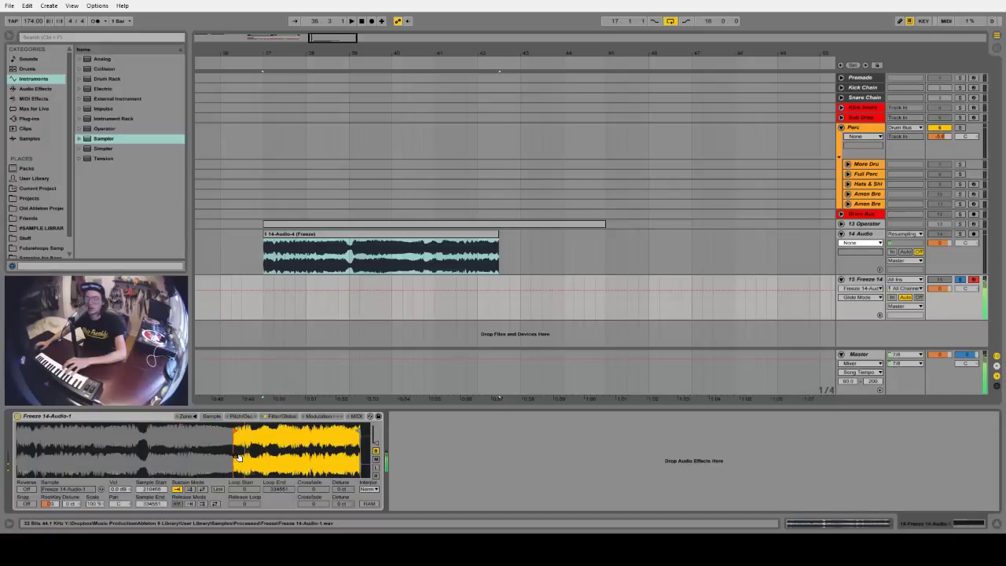
Give the volume envelope a very short attack and return to the sample waveform.
{"action": "left_click", "coordinate": [281, 416]}
{"action": "left_click_drag", "start_coordinate": [286, 426], "coordinate": [287, 426]}
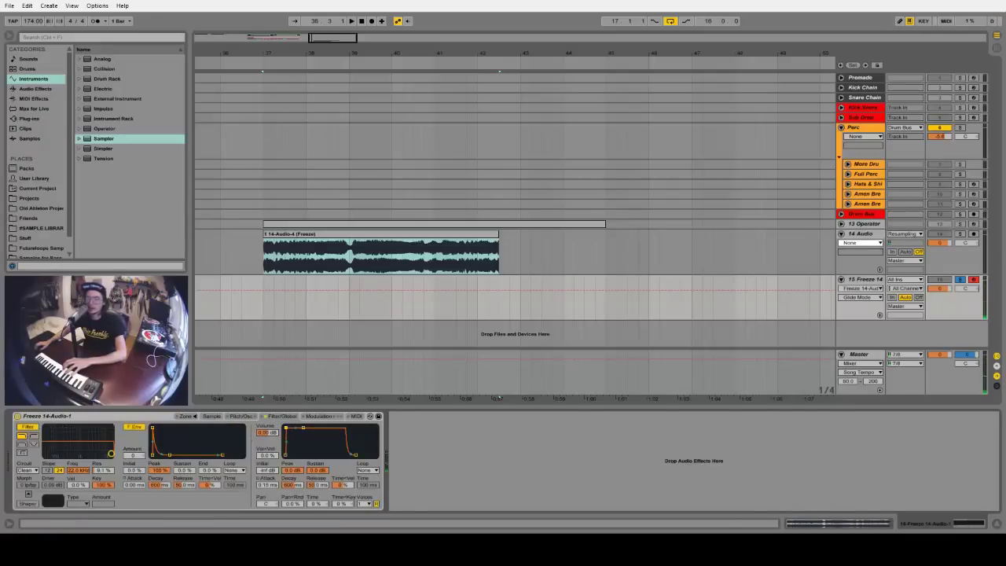
{"action": "left_click", "coordinate": [187, 416]}
{"action": "left_click", "coordinate": [186, 416]}
{"action": "left_click", "coordinate": [209, 415]}
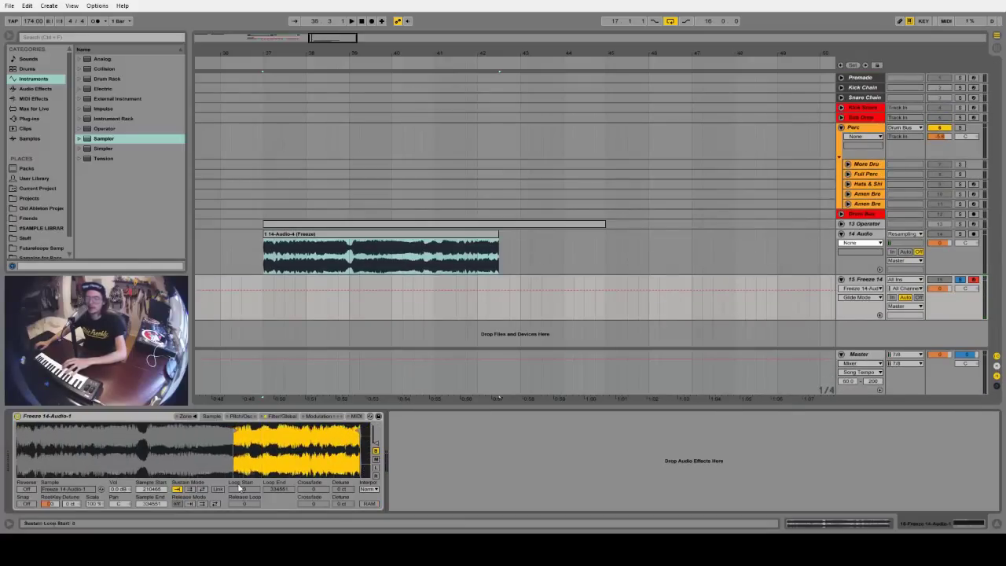
Enable sustain looping, set loop start and end (end 247409), and add a crossfade.
{"action": "left_click", "coordinate": [202, 489]}
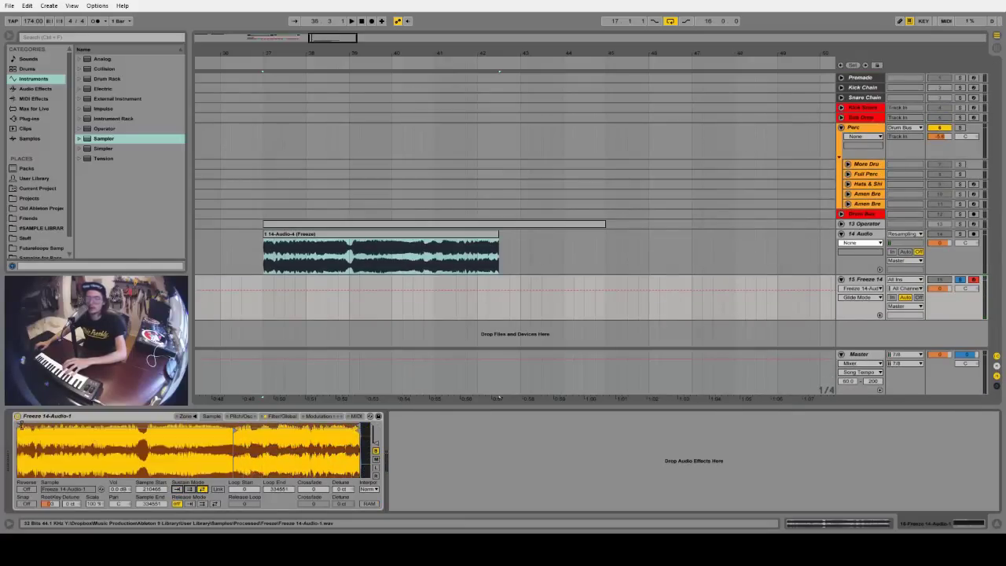
{"action": "left_click_drag", "start_coordinate": [17, 430], "coordinate": [234, 430]}
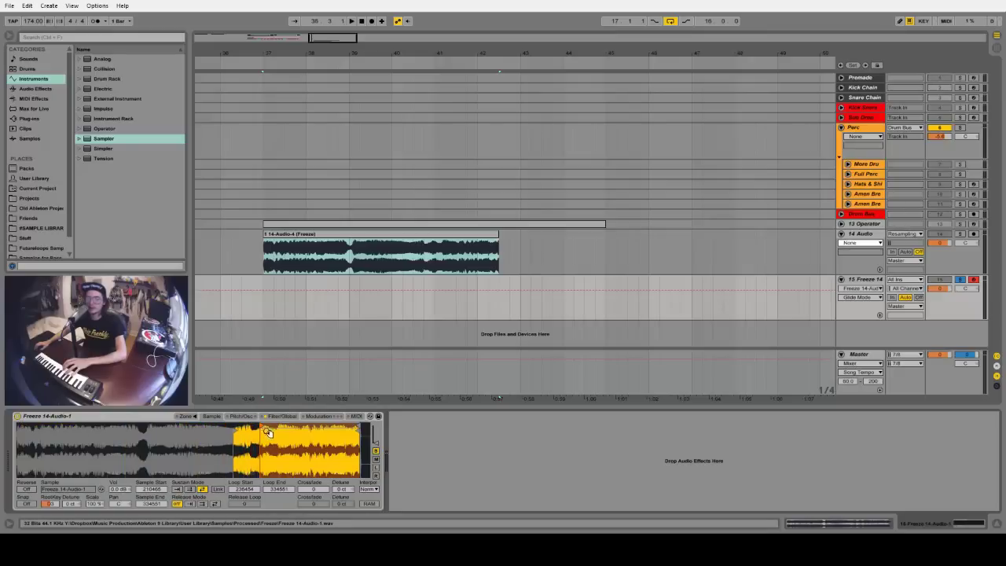
{"action": "left_click_drag", "start_coordinate": [358, 426], "coordinate": [268, 425]}
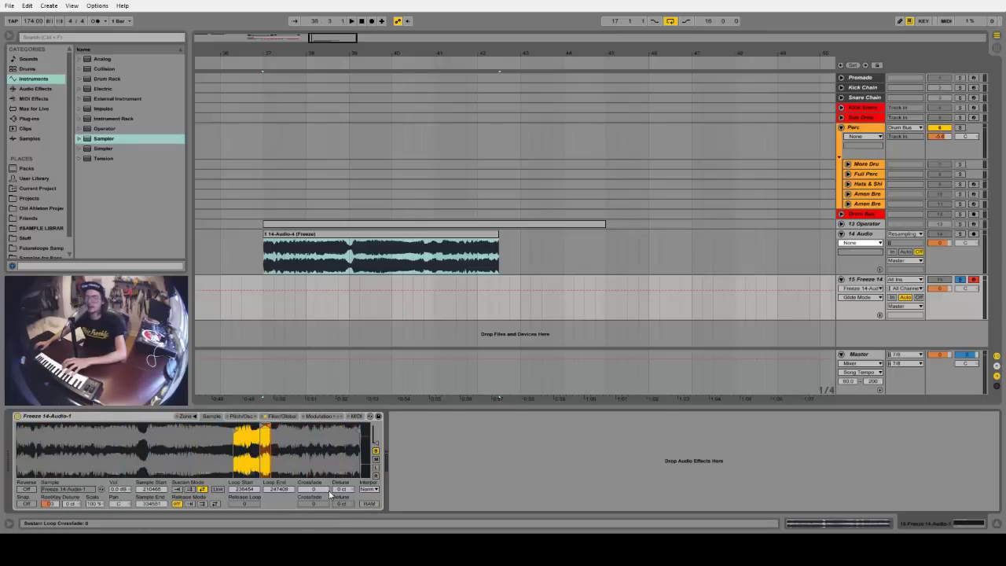
{"action": "mouse_move", "coordinate": [315, 490]}
{"action": "left_mouse_down"}
{"action": "mouse_move", "coordinate": [315, 464]}
{"action": "mouse_move", "coordinate": [315, 483]}
{"action": "left_mouse_up"}
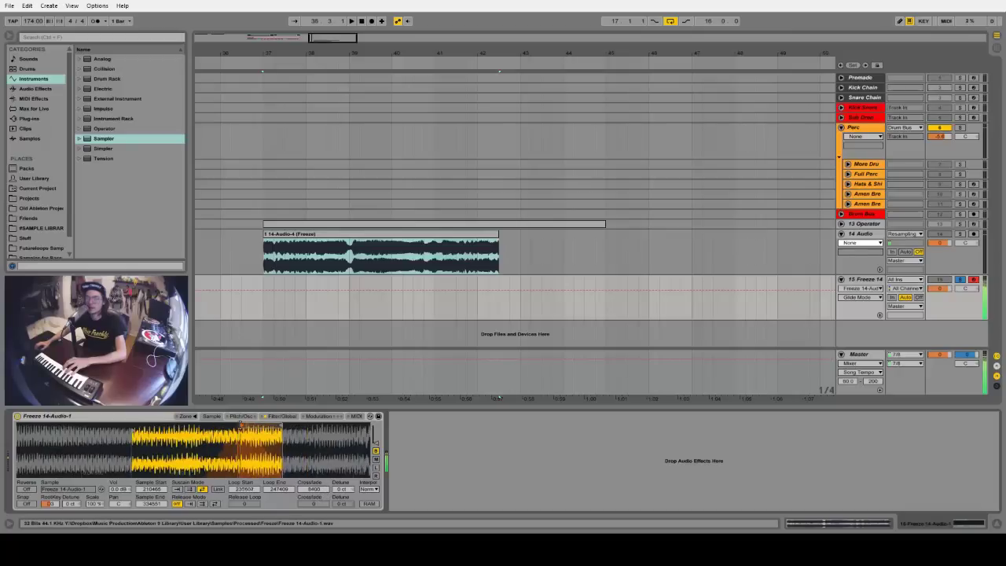
{"action": "left_click_drag", "start_coordinate": [241, 425], "coordinate": [264, 425]}
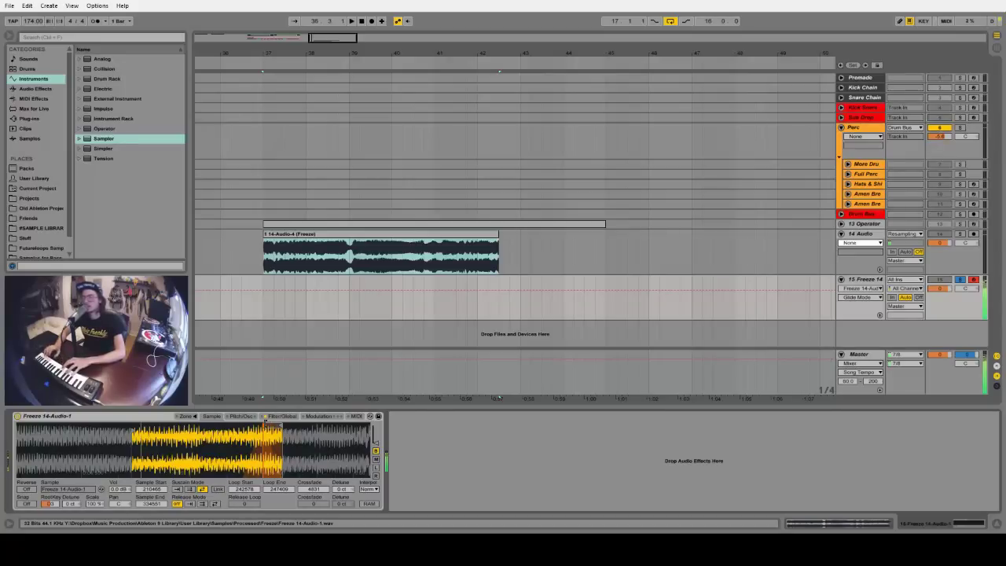
Move sample start to 50960 and narrow the loop to samples 108548–114711.
{"action": "scroll", "coordinate": [217, 436], "scroll_direction": "up", "scroll_amount": 3}
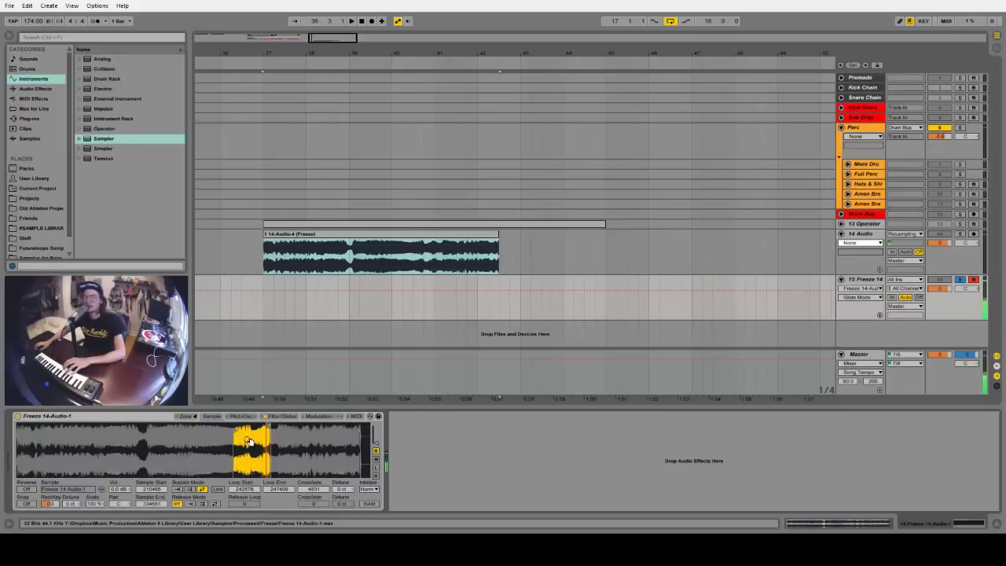
{"action": "left_click_drag", "start_coordinate": [236, 432], "coordinate": [72, 432]}
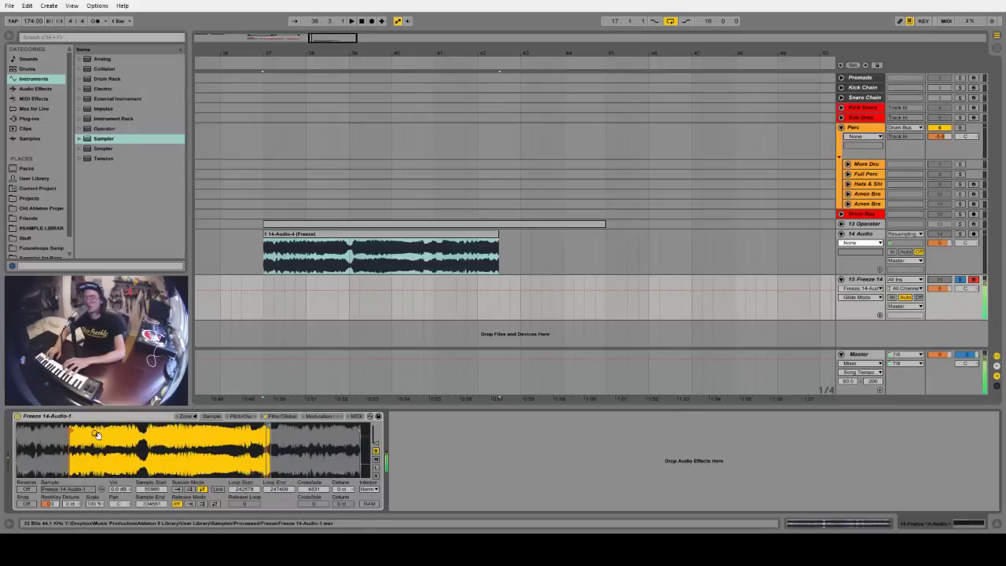
{"action": "left_click_drag", "start_coordinate": [268, 425], "coordinate": [188, 425]}
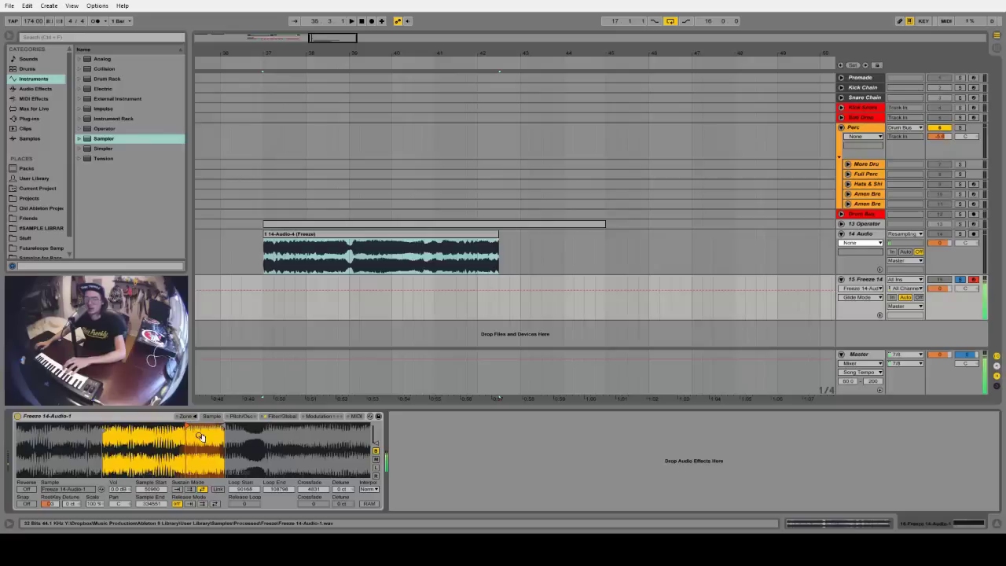
{"action": "mouse_move", "coordinate": [198, 425]}
{"action": "left_mouse_down"}
{"action": "mouse_move", "coordinate": [167, 424]}
{"action": "mouse_move", "coordinate": [227, 425]}
{"action": "left_mouse_up"}
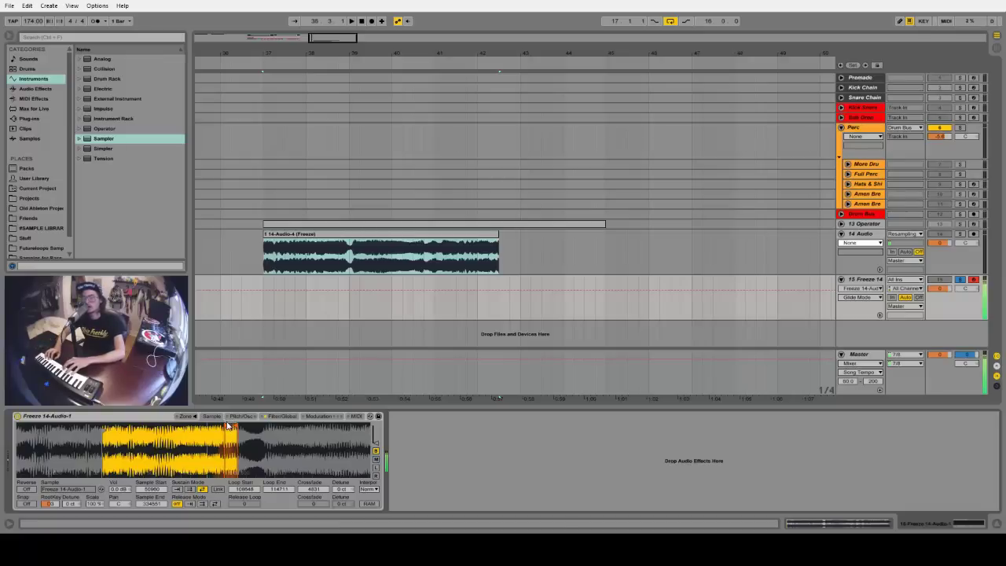
{"action": "left_click_drag", "start_coordinate": [307, 54], "coordinate": [620, 45]}
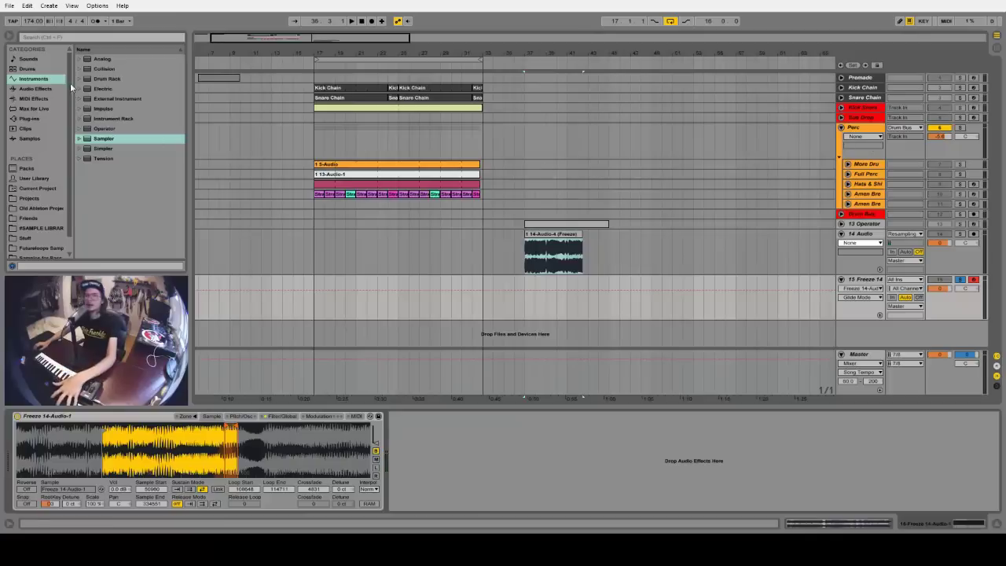
Play the arrangement from bar 17 over the Drum Bus, then select the Freeze 14 track.
{"action": "left_click", "coordinate": [317, 213]}
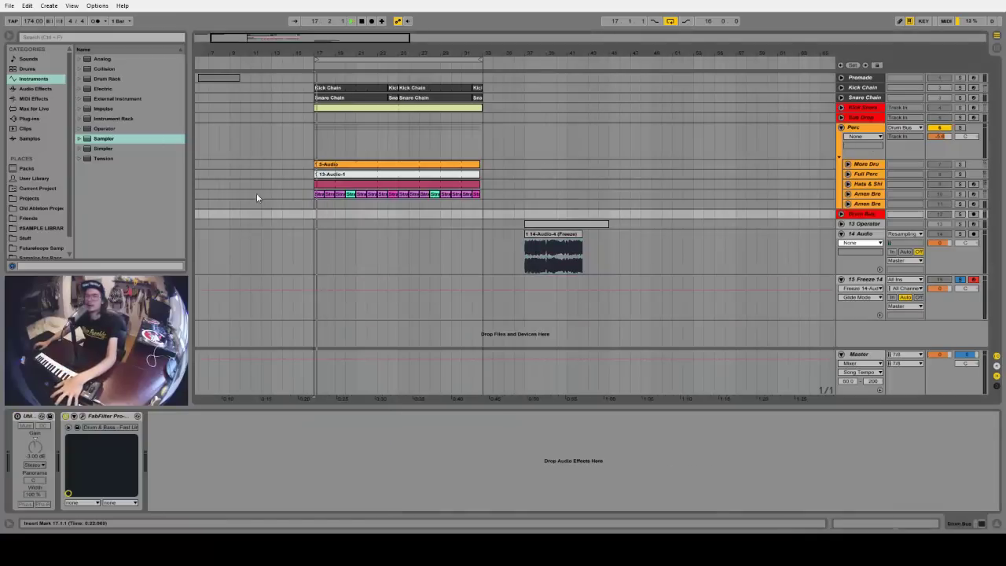
{"action": "key", "text": "space"}
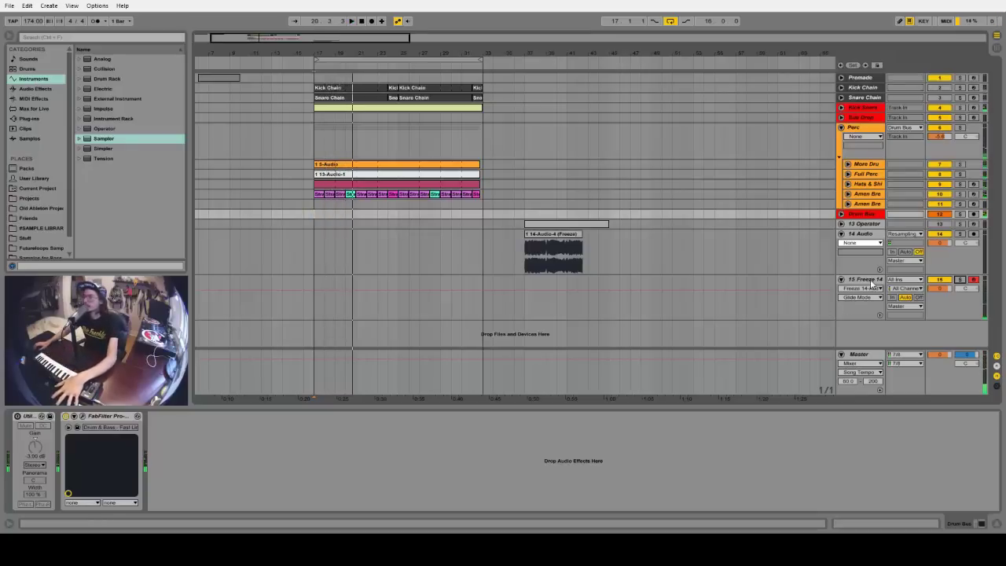
{"action": "left_click", "coordinate": [868, 288]}
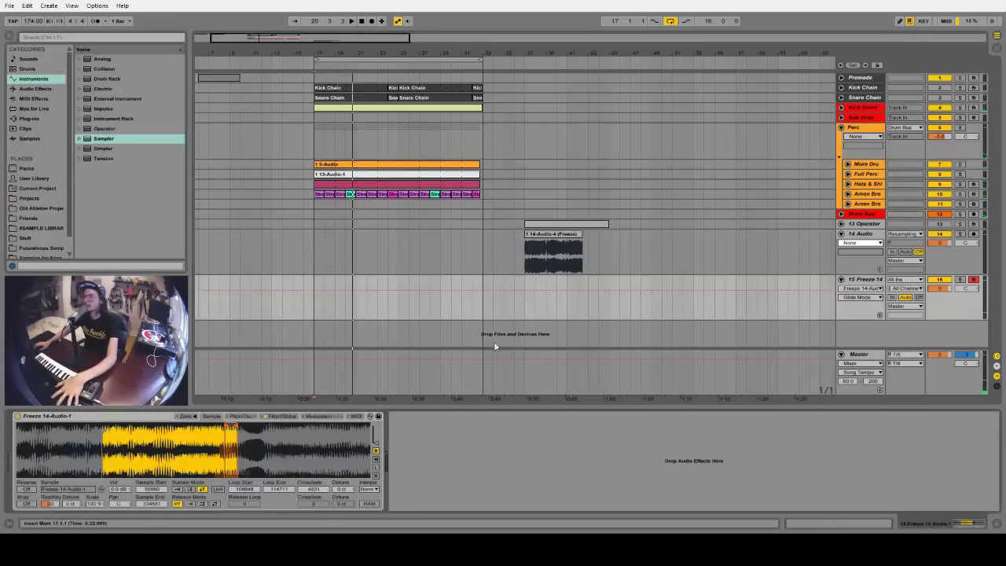
Fold the 14 Audio and Freeze 14 tracks and load Neuro Bass 5 from the User Library.
{"action": "left_click", "coordinate": [841, 234]}
{"action": "left_click", "coordinate": [841, 243]}
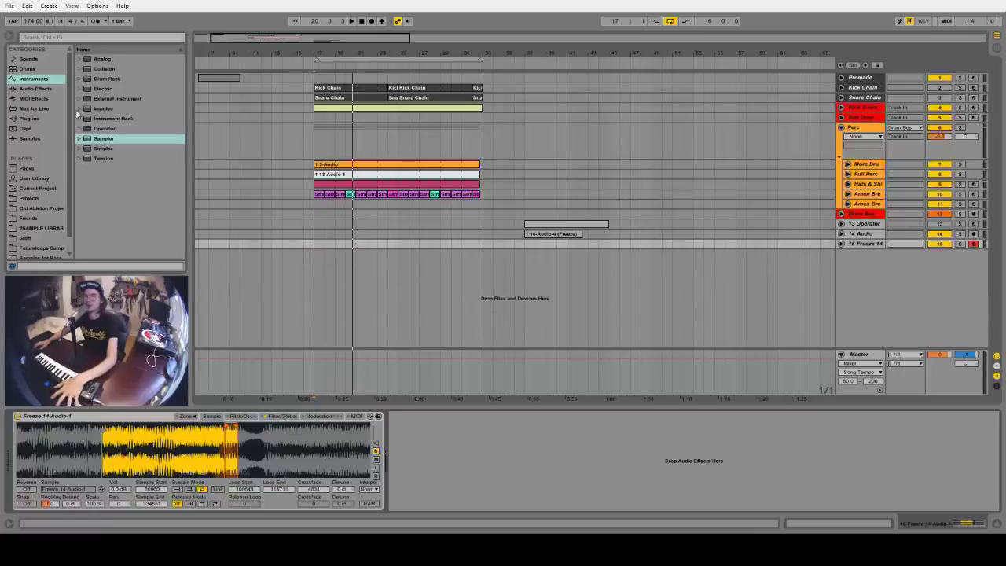
{"action": "left_click", "coordinate": [34, 178]}
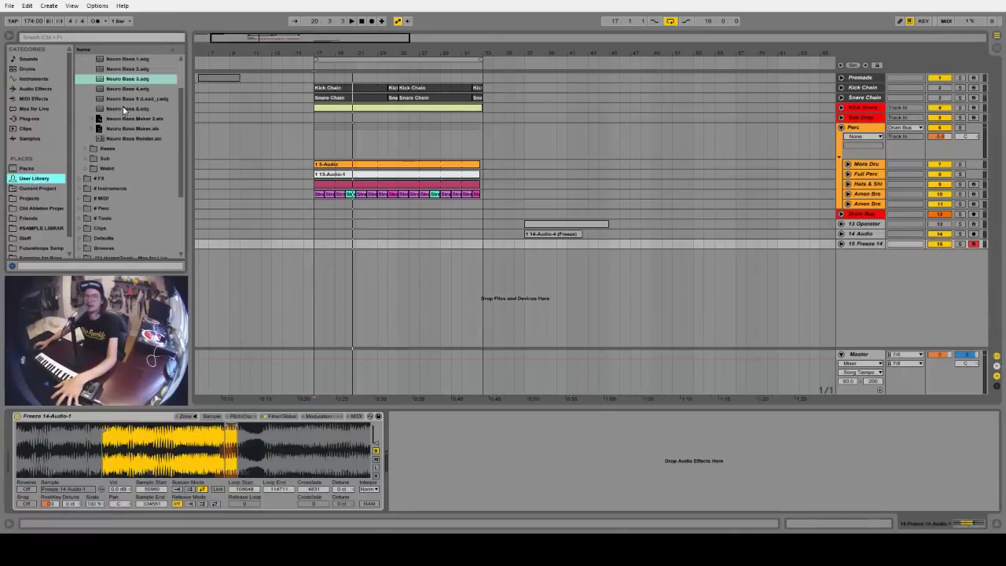
{"action": "left_click", "coordinate": [124, 109]}
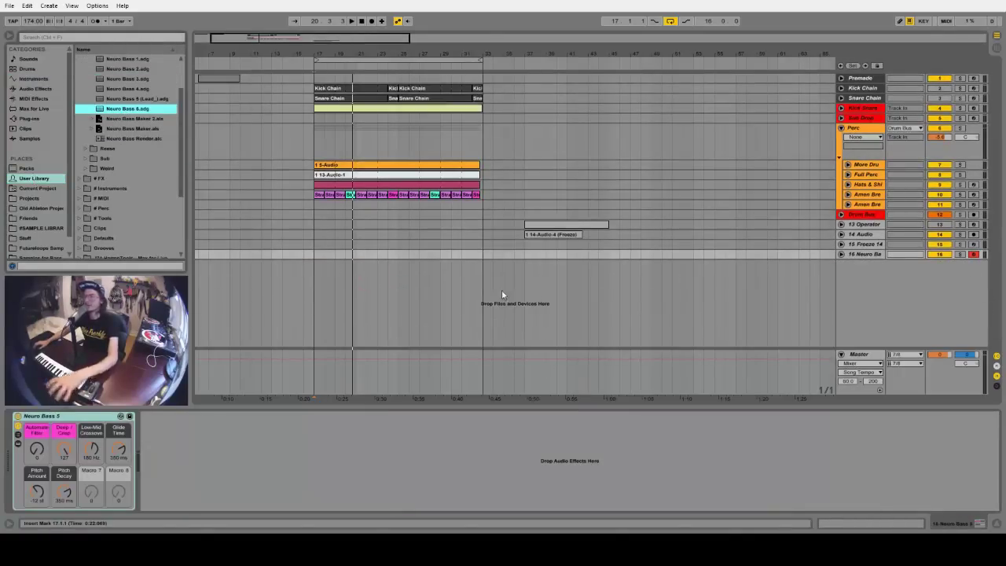
{"action": "scroll", "coordinate": [165, 165], "scroll_direction": "up", "scroll_amount": 3}
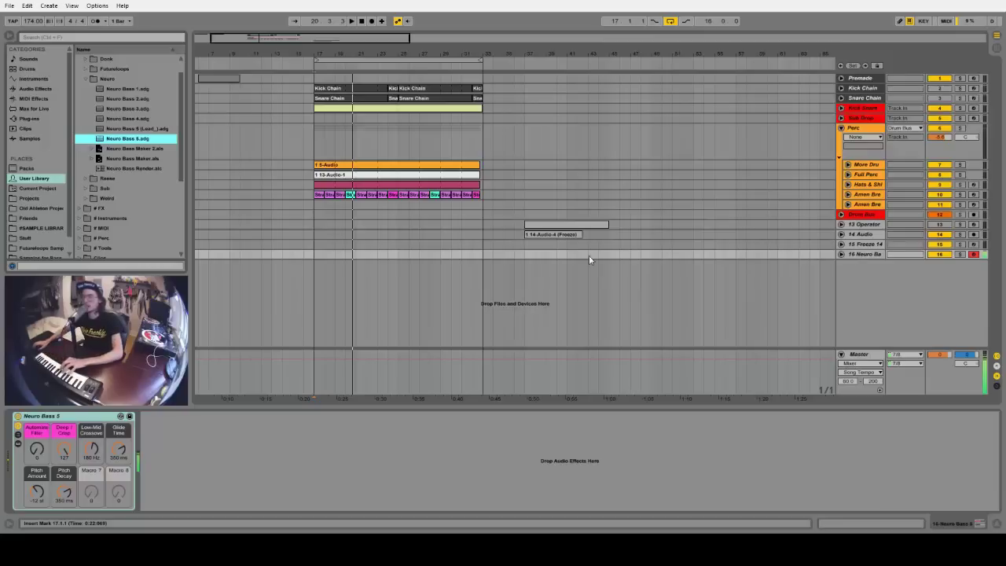
Raise the Automate Filter macro, cut glide to near zero, then delete the Neuro Bass 5 rack.
{"action": "left_click", "coordinate": [18, 443]}
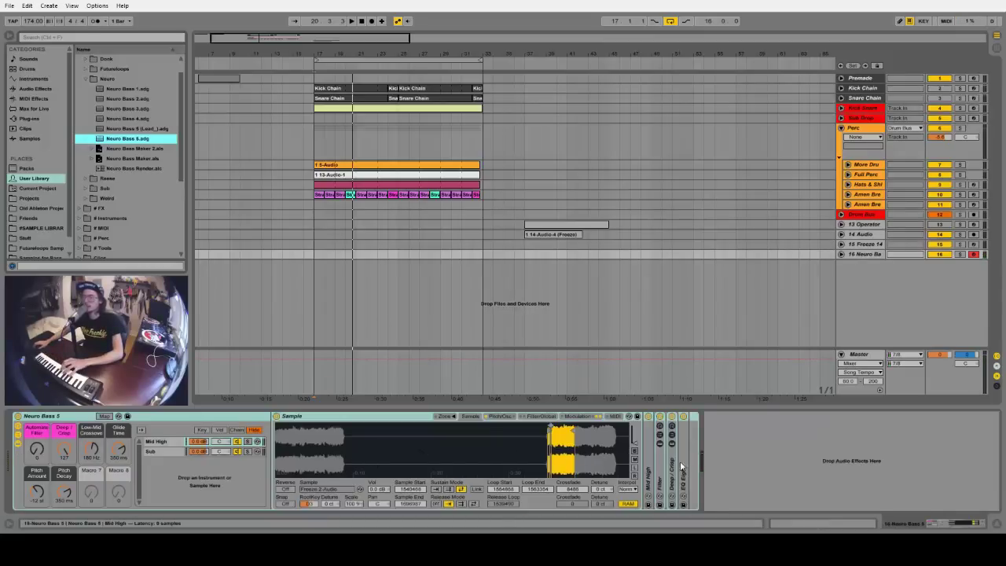
{"action": "left_click", "coordinate": [18, 445]}
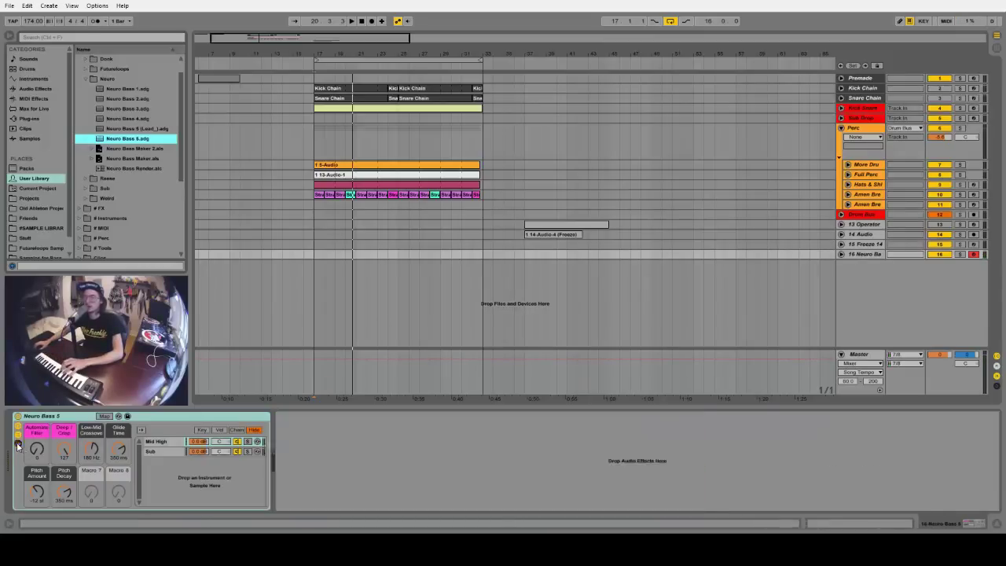
{"action": "left_click_drag", "start_coordinate": [36, 454], "coordinate": [37, 480]}
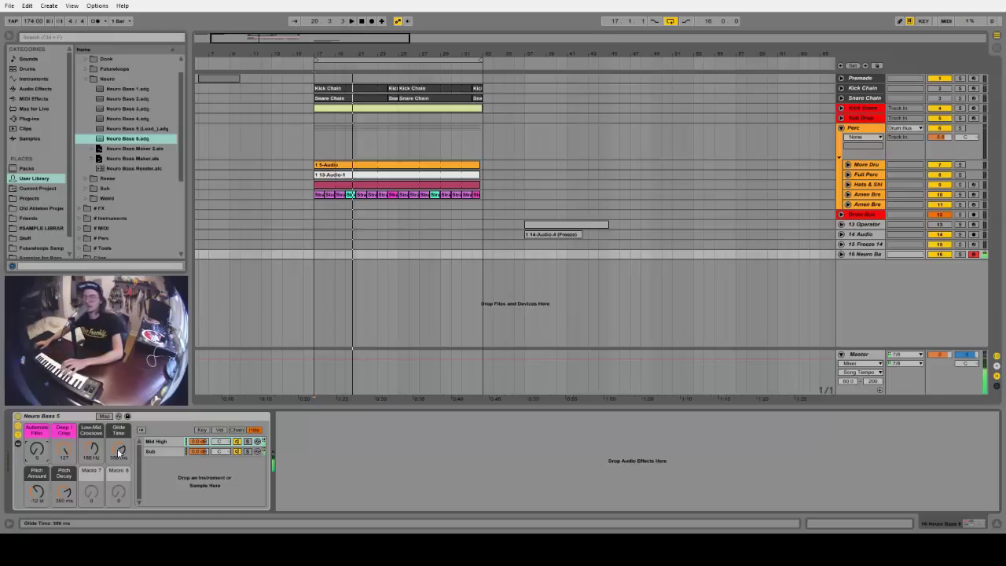
{"action": "left_click_drag", "start_coordinate": [119, 449], "coordinate": [119, 479]}
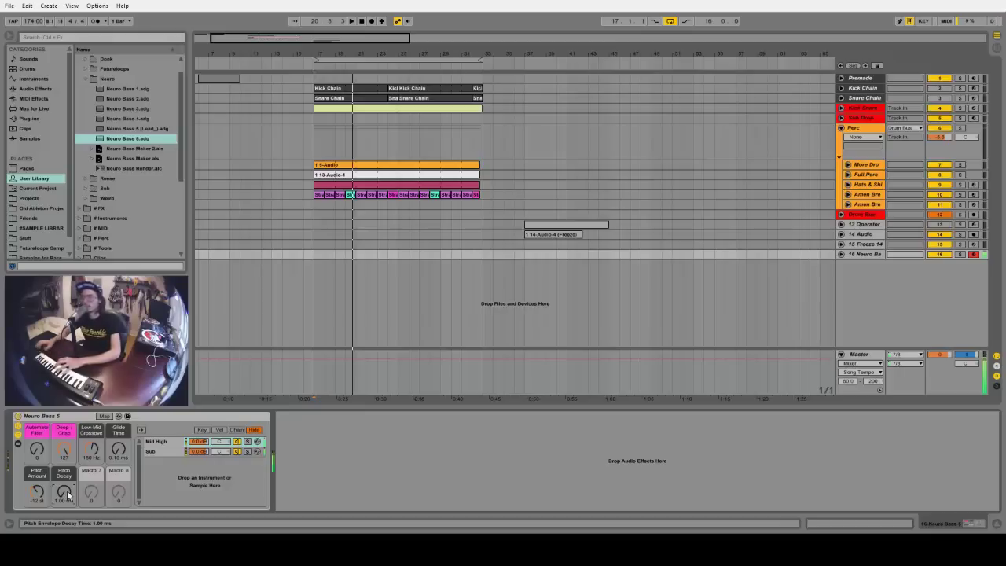
{"action": "left_click", "coordinate": [77, 417]}
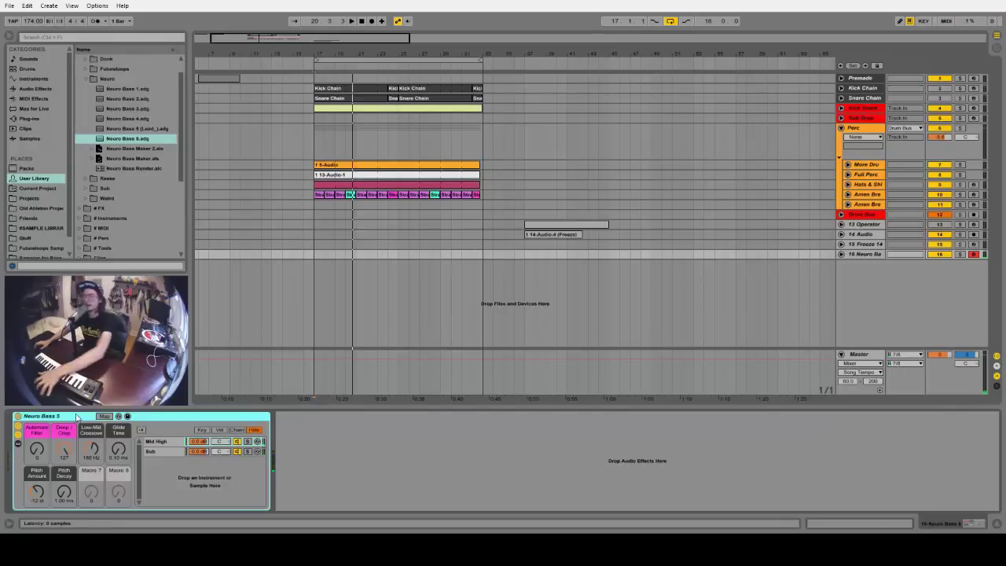
{"action": "key", "text": "Delete"}
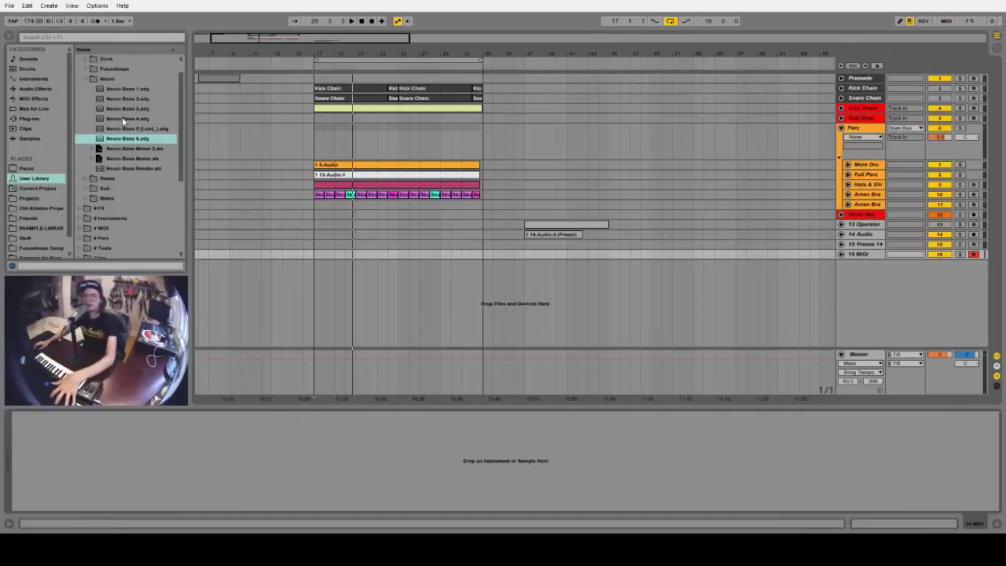
Put Neuro Bass 3 on track 16, close Trash 2, view its sampler, then delete the rack.
{"action": "left_click_drag", "start_coordinate": [125, 110], "coordinate": [162, 437]}
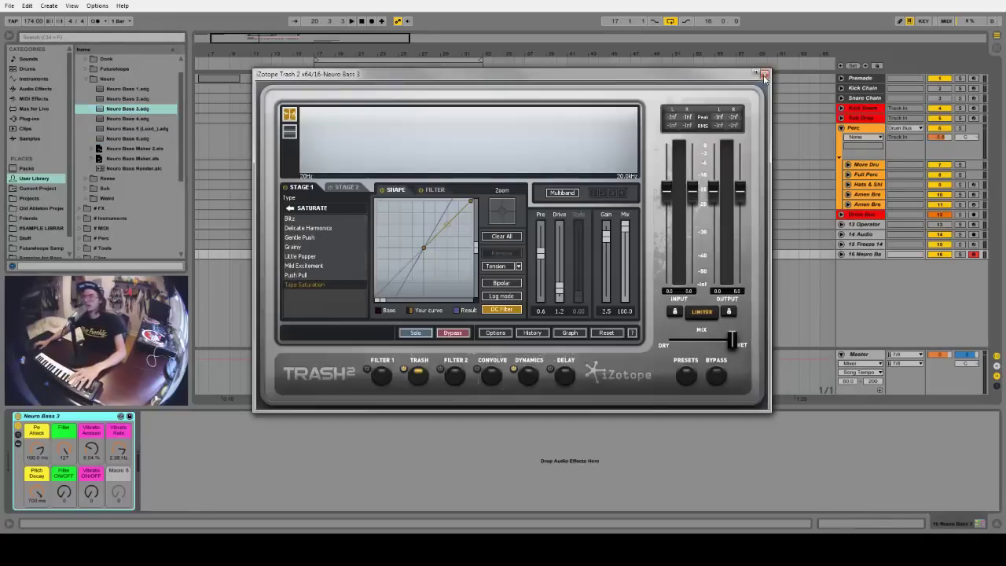
{"action": "left_click", "coordinate": [763, 75]}
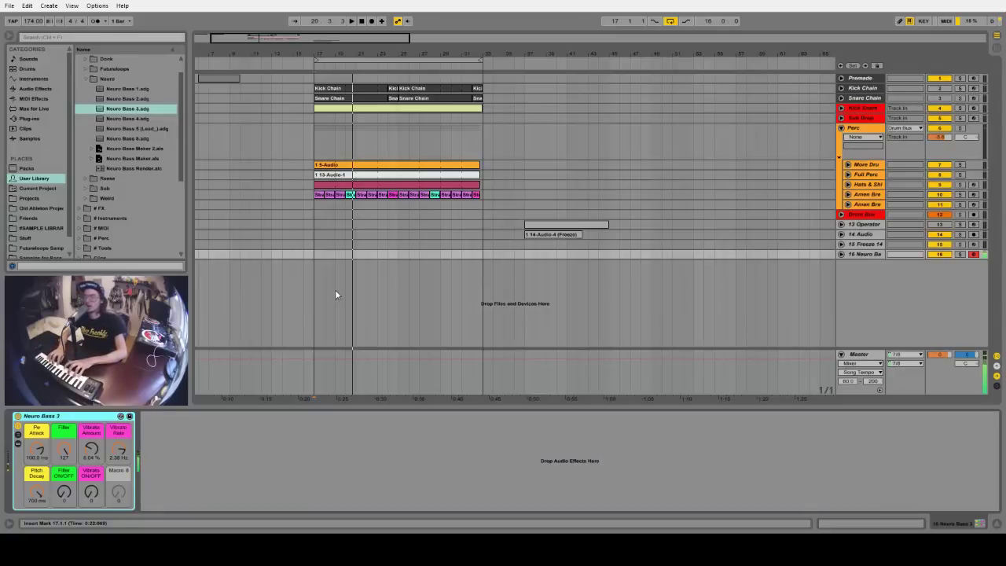
{"action": "left_click", "coordinate": [17, 443]}
{"action": "double_click", "coordinate": [142, 467]}
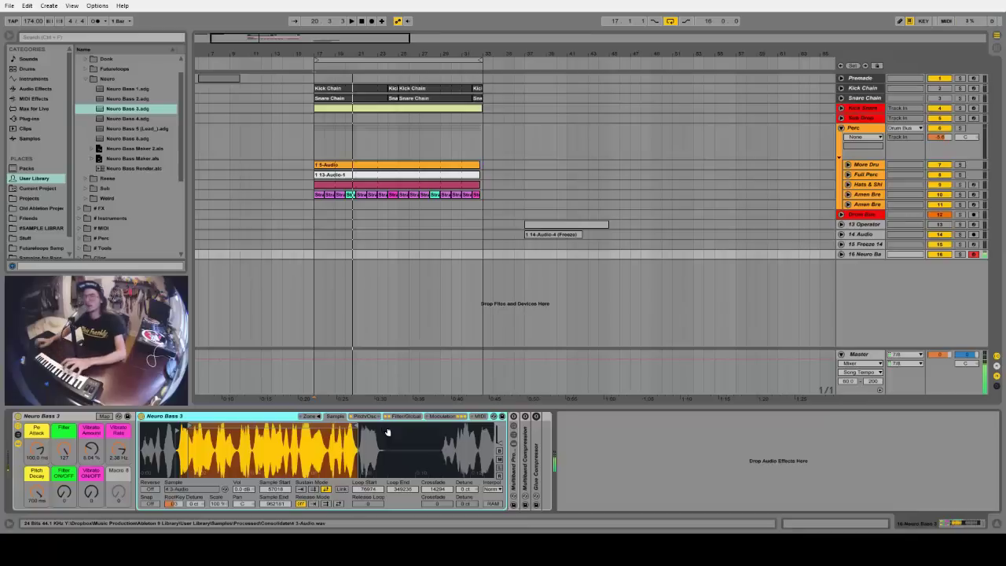
{"action": "left_click", "coordinate": [57, 416]}
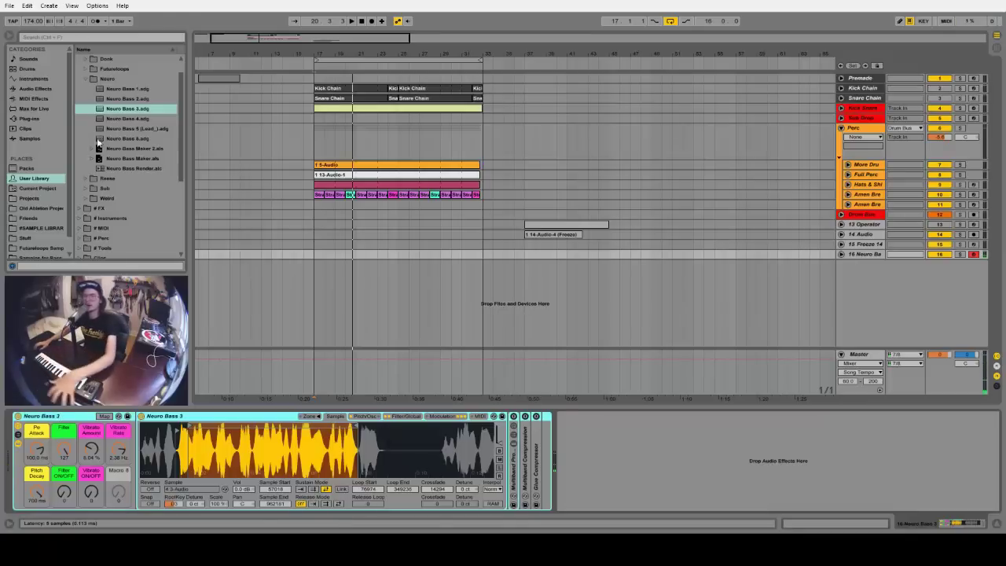
{"action": "key", "text": "Delete"}
Put Neuro Bass 1 on track 16, close Trash 2, view its sampler, then delete the rack.
{"action": "left_click_drag", "start_coordinate": [120, 88], "coordinate": [179, 454]}
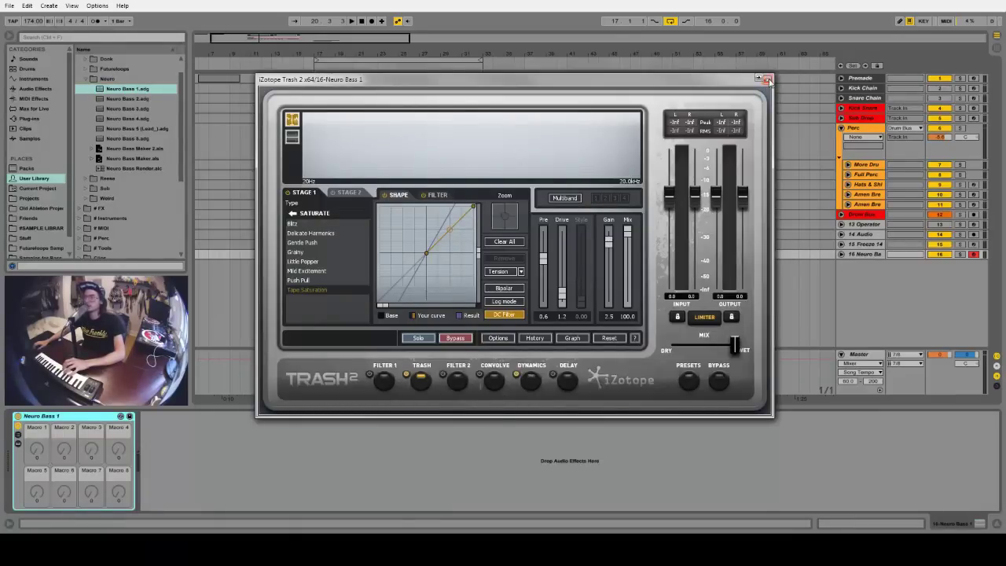
{"action": "left_click", "coordinate": [766, 78]}
{"action": "left_click", "coordinate": [17, 443]}
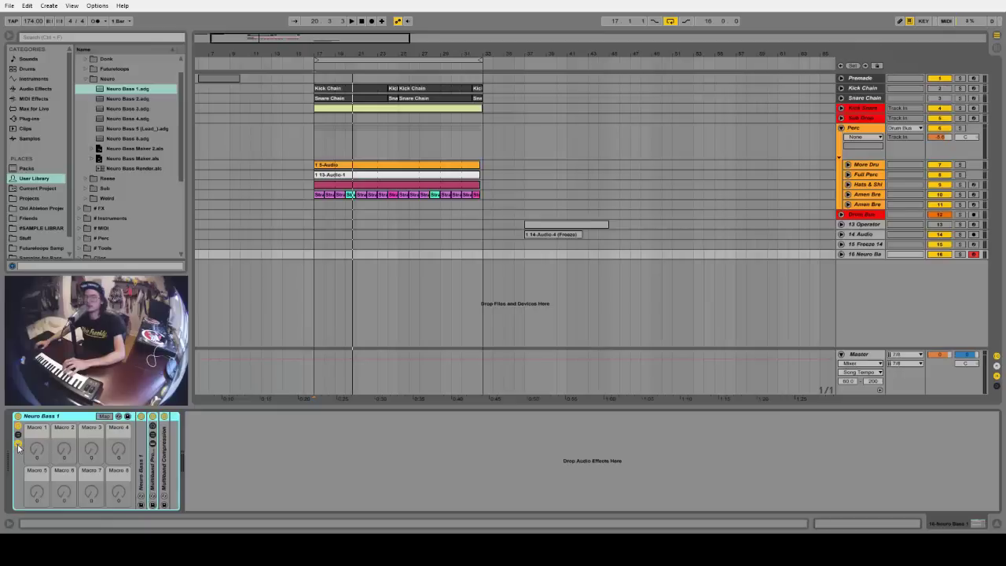
{"action": "double_click", "coordinate": [143, 460]}
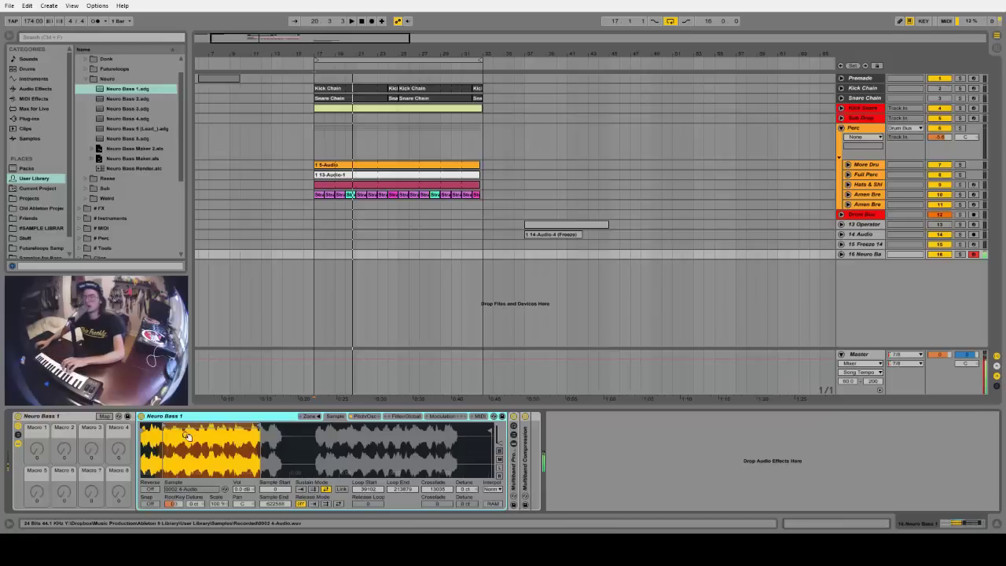
{"action": "left_click", "coordinate": [84, 420]}
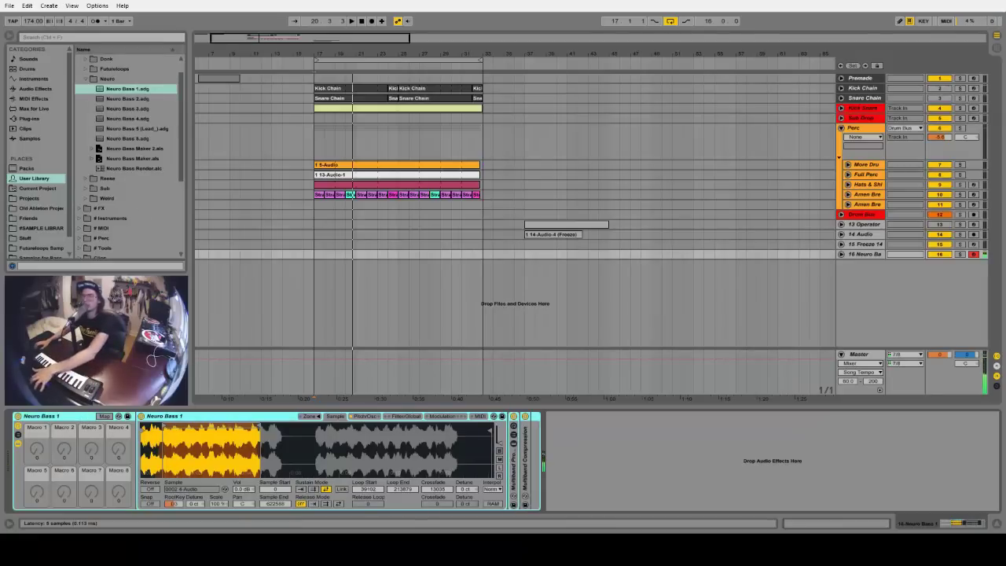
{"action": "key", "text": "Delete"}
{"action": "left_click", "coordinate": [126, 98]}
Load Neuro Bass 2 onto track 16 and view its sampler's pitch envelope, filter and LFO pages.
{"action": "left_click_drag", "start_coordinate": [126, 98], "coordinate": [157, 456]}
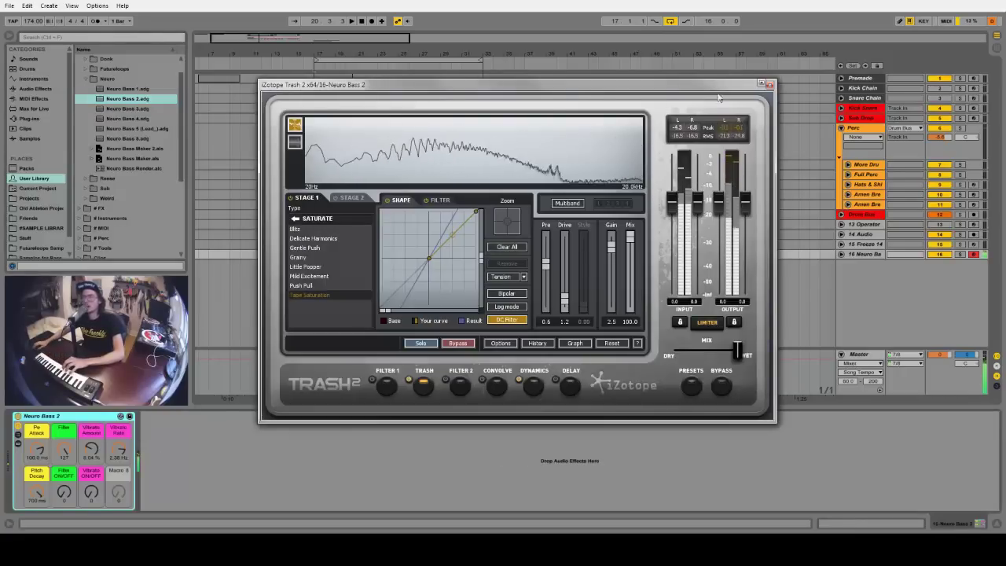
{"action": "left_click", "coordinate": [770, 84]}
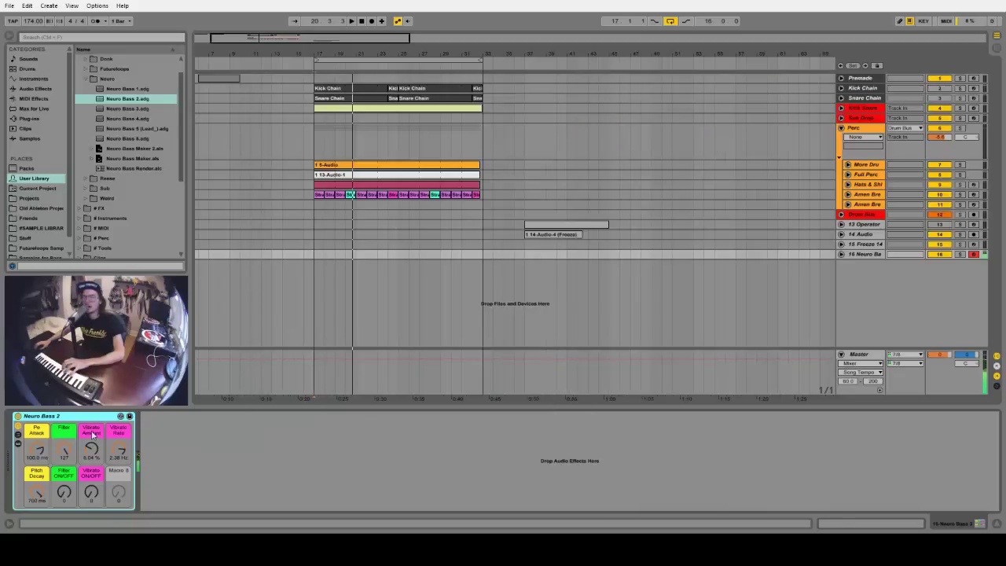
{"action": "left_click", "coordinate": [18, 444]}
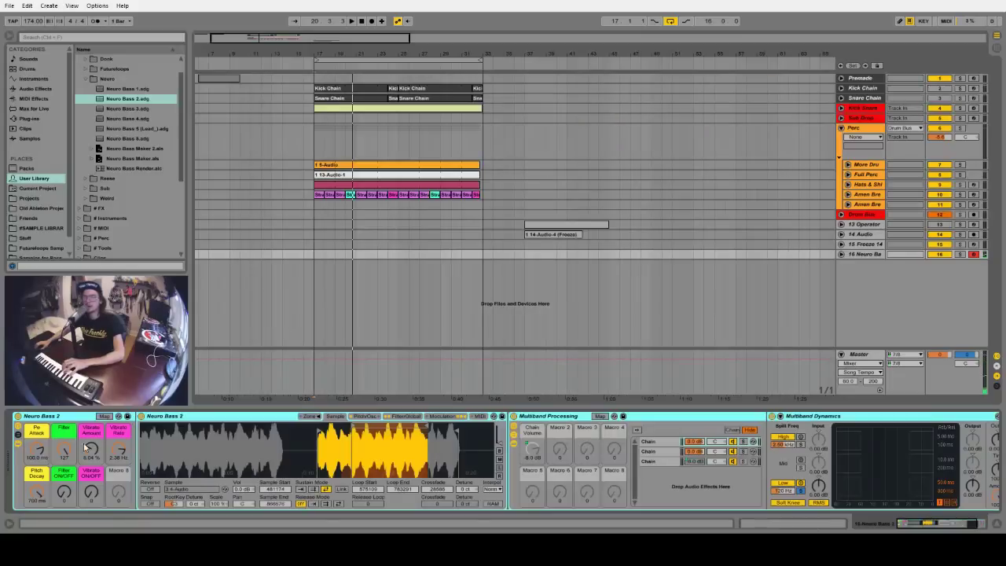
{"action": "left_click", "coordinate": [391, 417]}
{"action": "left_click", "coordinate": [373, 417]}
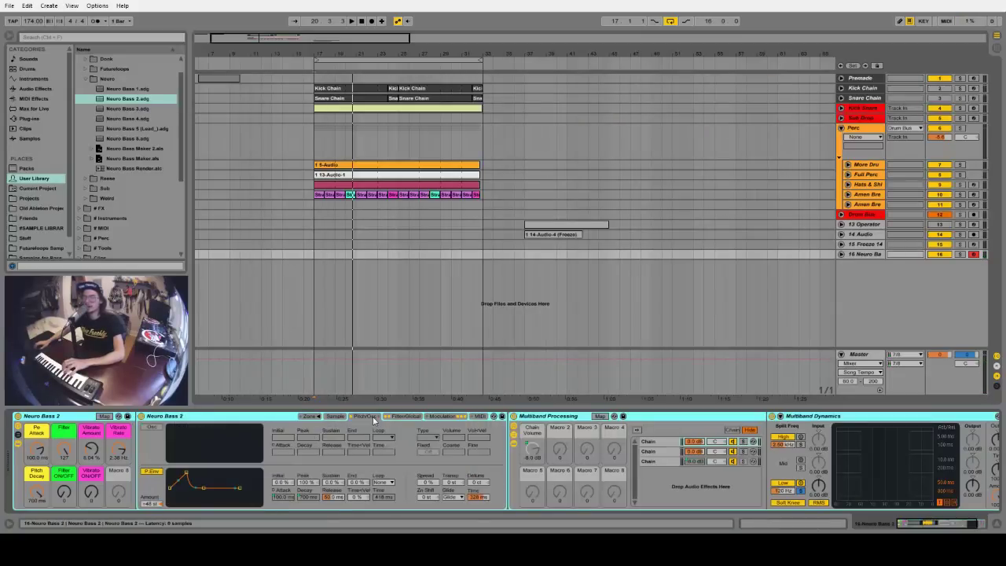
{"action": "left_click", "coordinate": [395, 416]}
{"action": "left_click", "coordinate": [441, 418]}
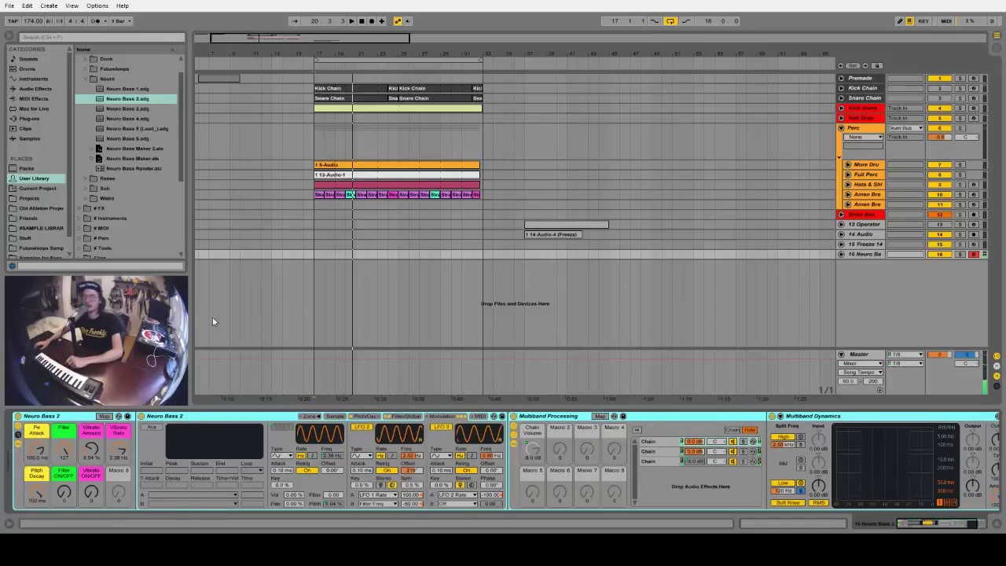
Select the Neuro Bass 2 rack and delete it from track 16.
{"action": "left_click", "coordinate": [67, 416]}
{"action": "key", "text": "Delete"}
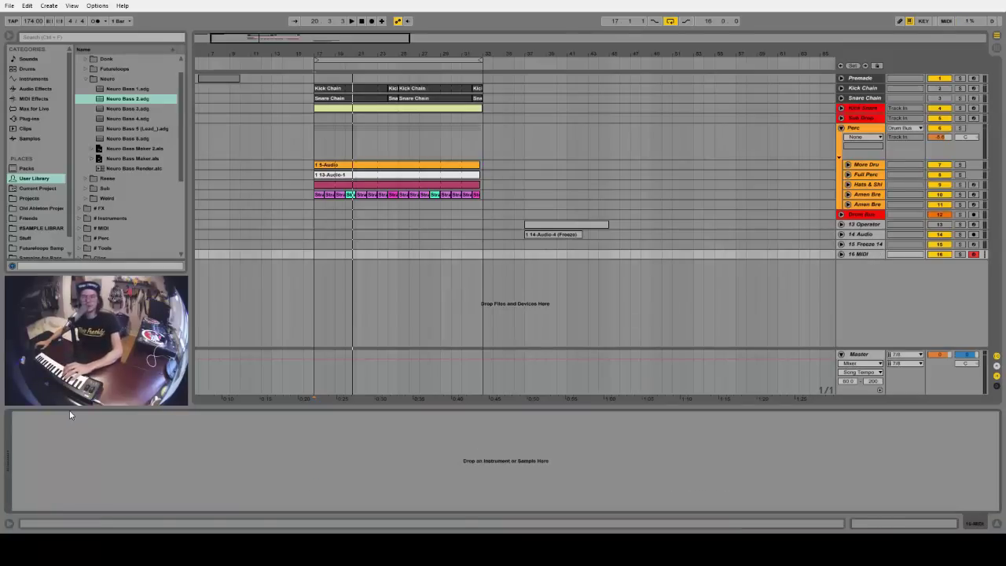